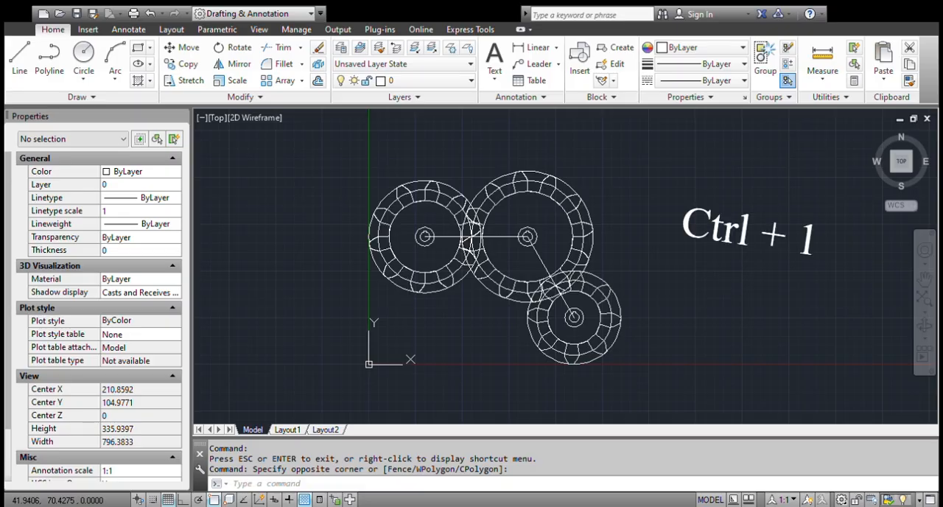
# Close the Properties palette and open it again.
pyautogui.hotkey('ctrl', '1')
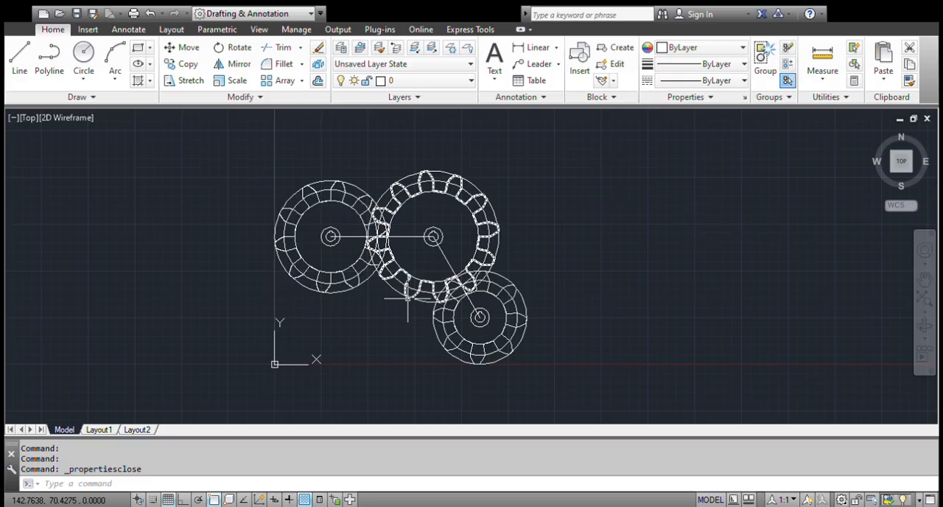
pyautogui.hotkey('ctrl', '1')
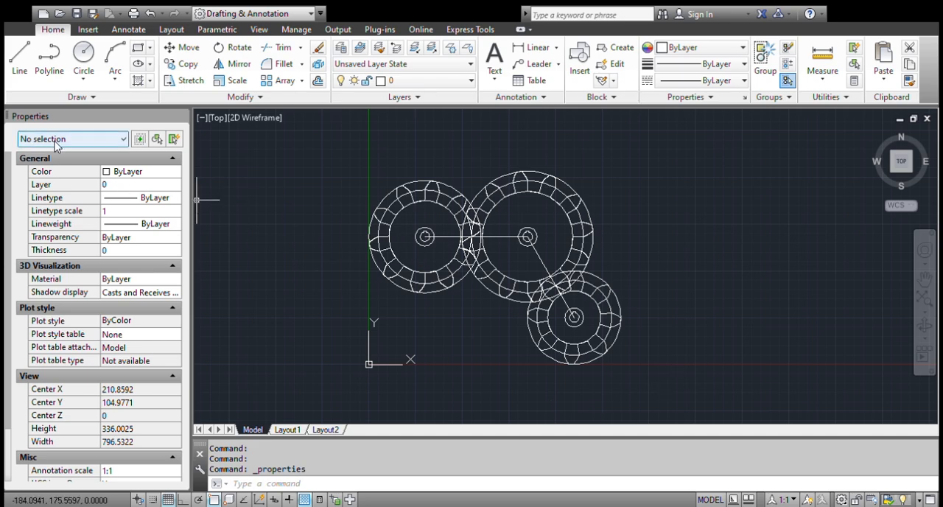
pyautogui.click(648, 392)
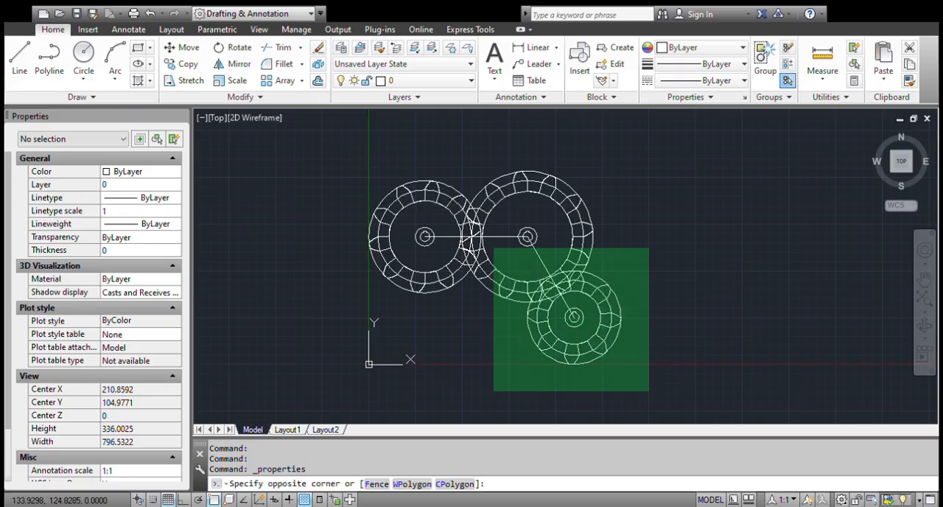
pyautogui.click(744, 371)
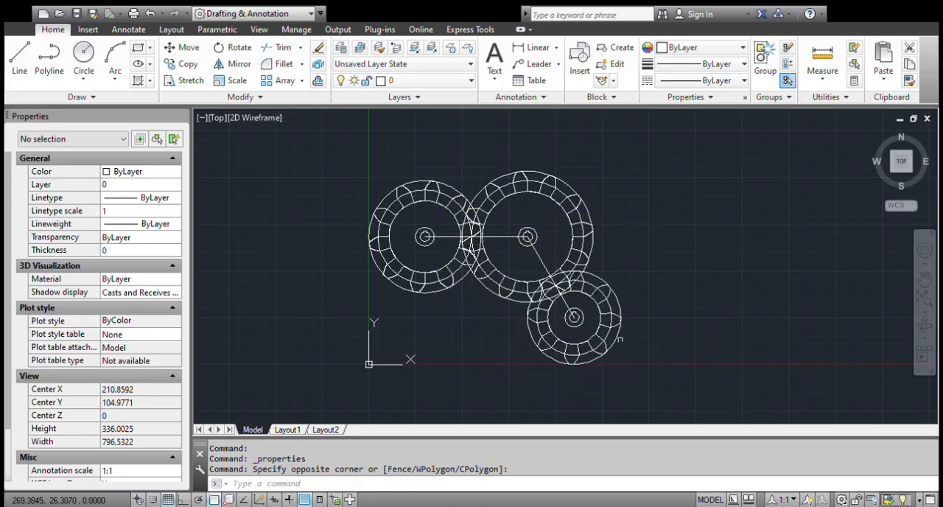
# Examine the properties shown for the two center lines, for the whole gear drawing, and with nothing selected.
pyautogui.click(606, 335)
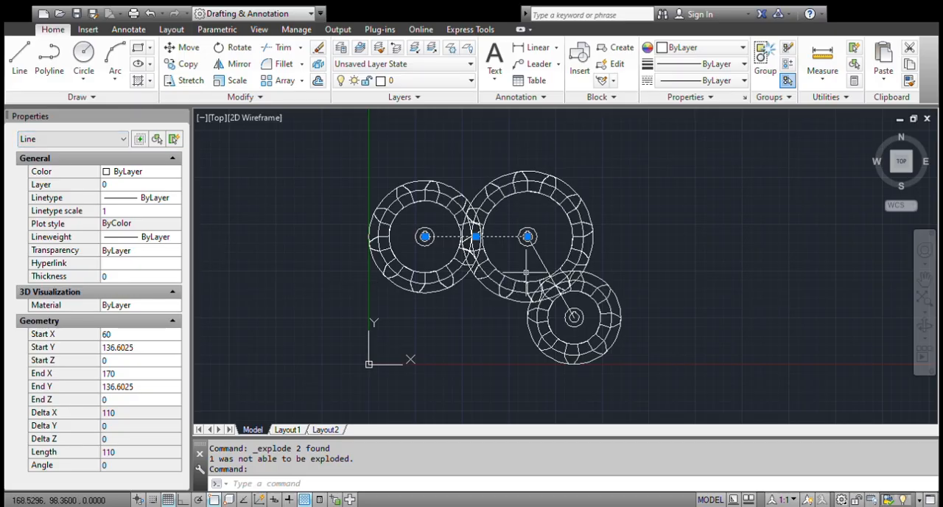
pyautogui.click(538, 257)
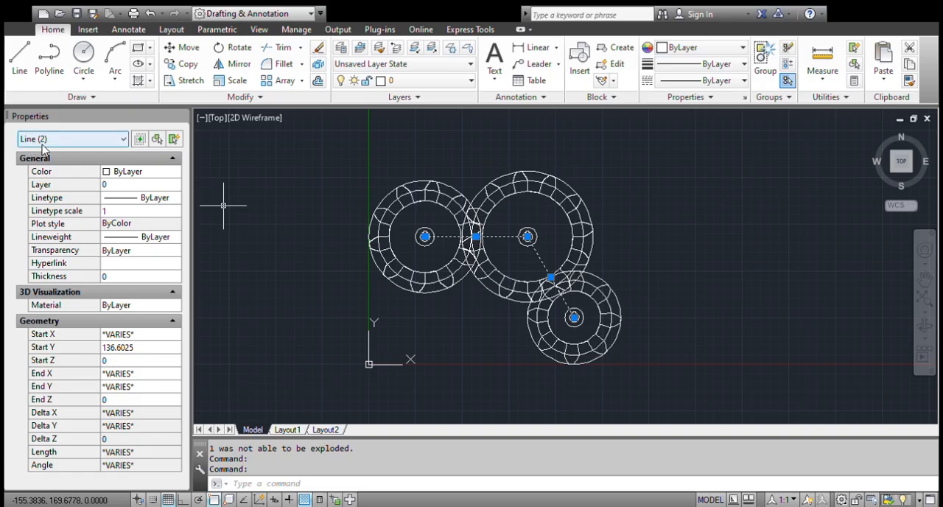
pyautogui.click(659, 350)
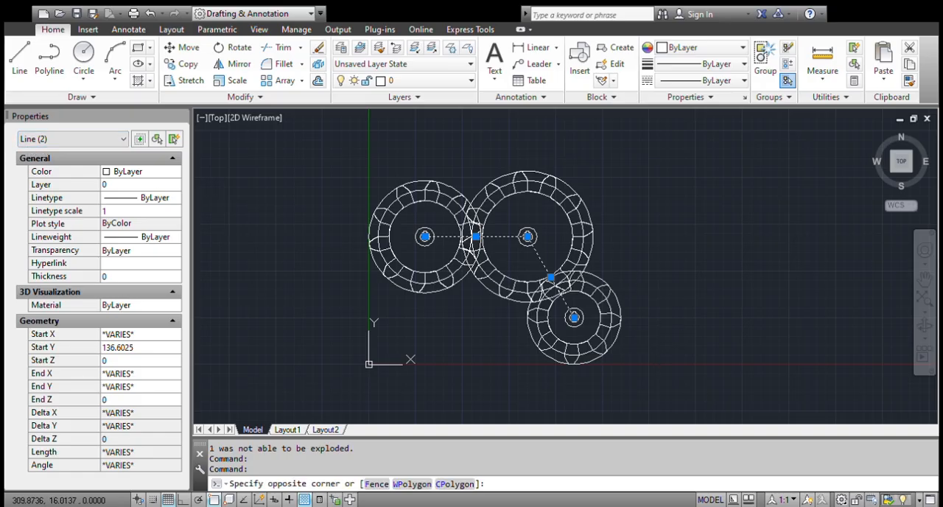
pyautogui.click(381, 166)
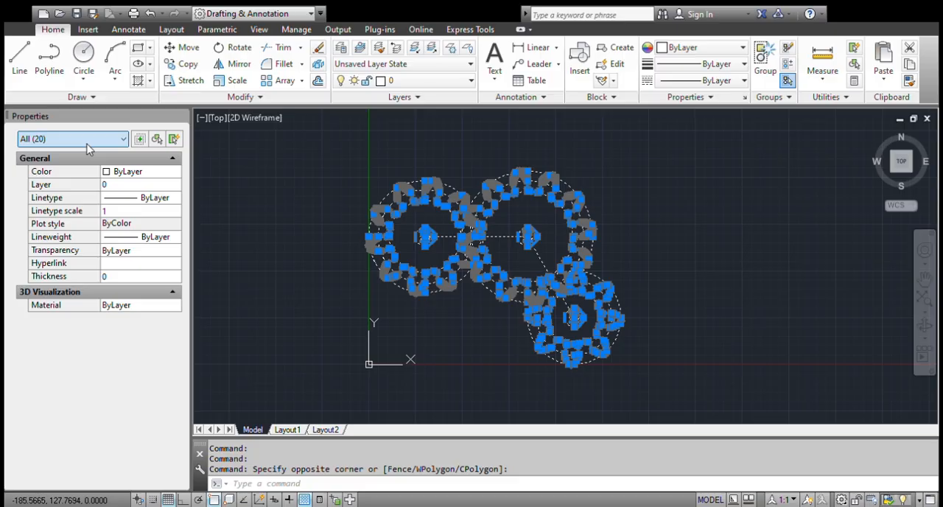
pyautogui.click(677, 204)
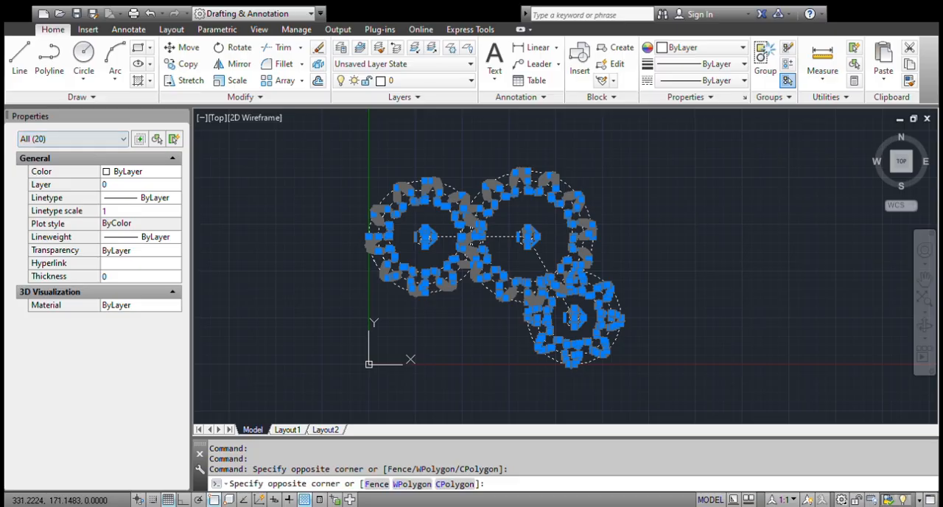
pyautogui.press('Escape')
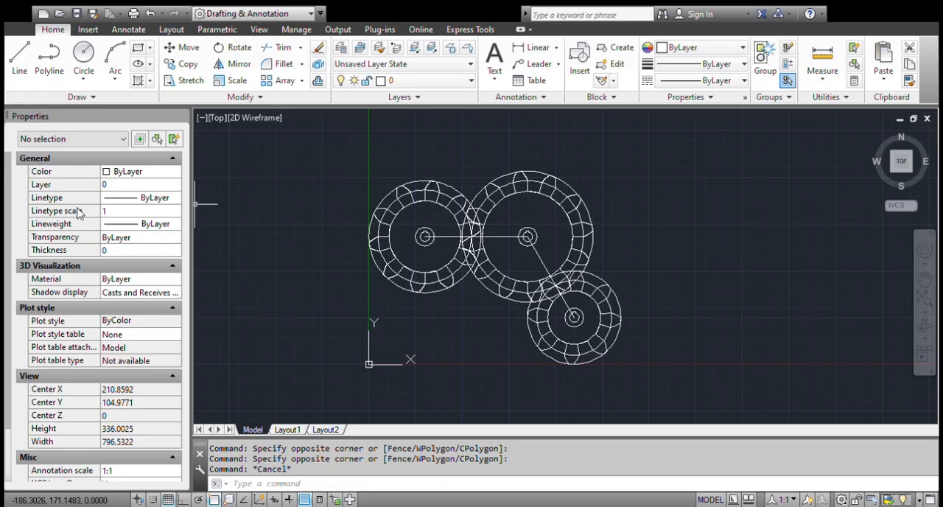
pyautogui.scroll(-3, 91, 271)
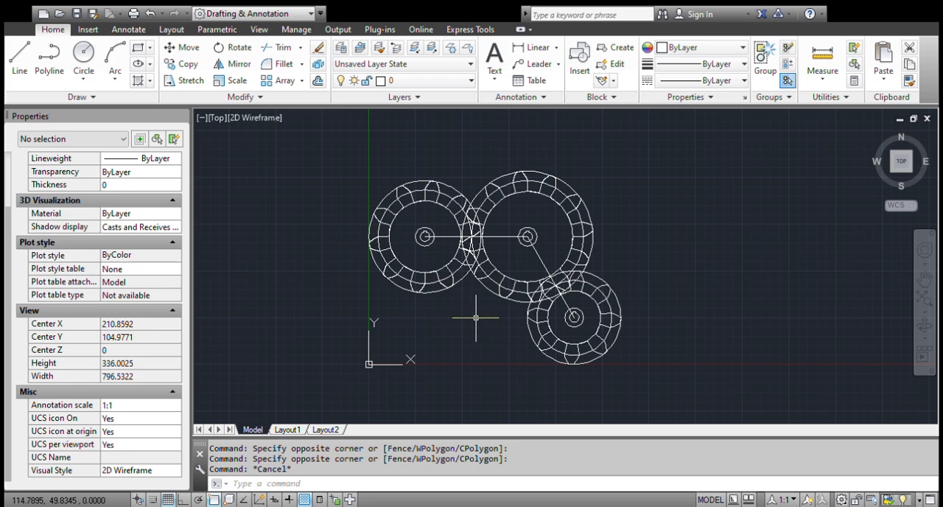
pyautogui.scroll(2, 112, 306)
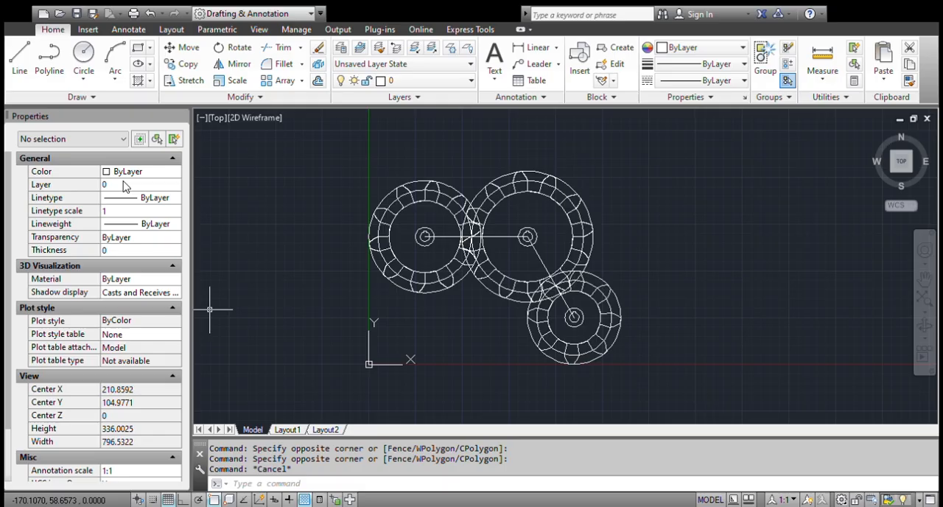
# Set the color of the horizontal center line between the two upper gears to Red and clear the selection.
pyautogui.click(503, 236)
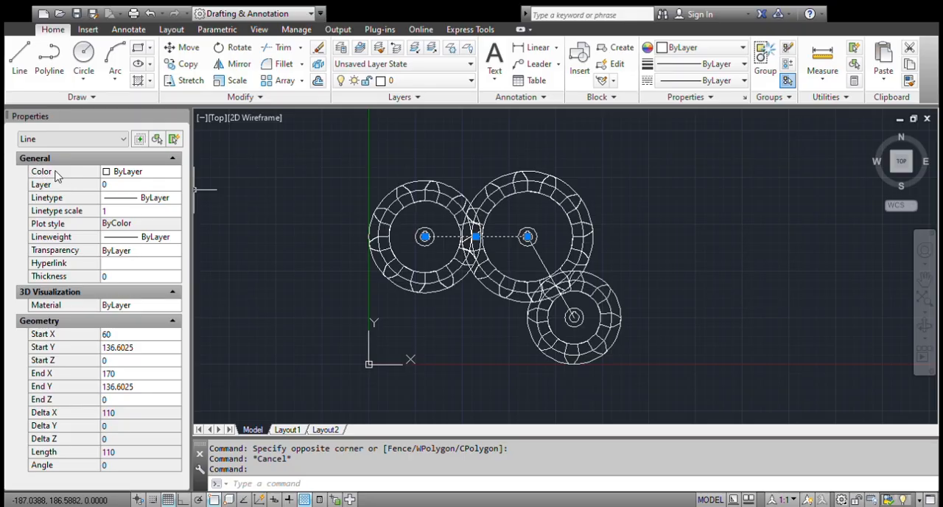
pyautogui.click(147, 173)
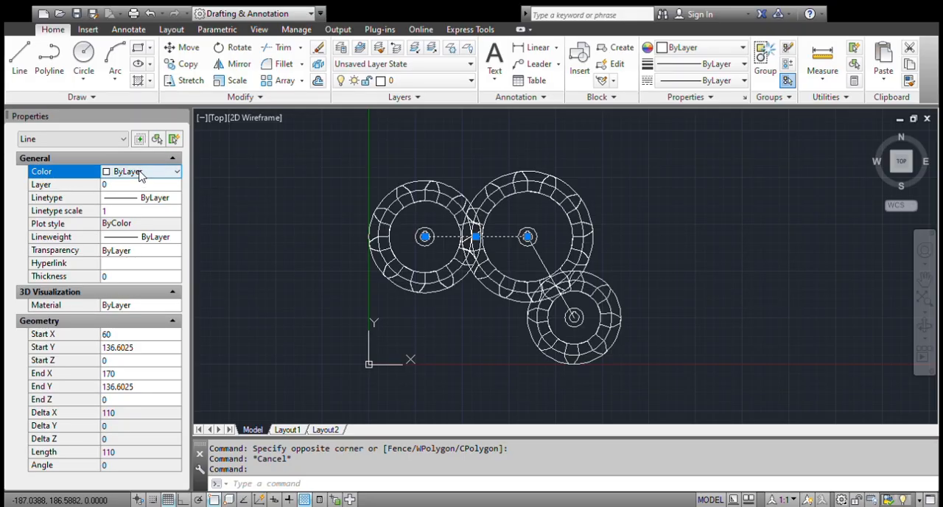
pyautogui.click(149, 173)
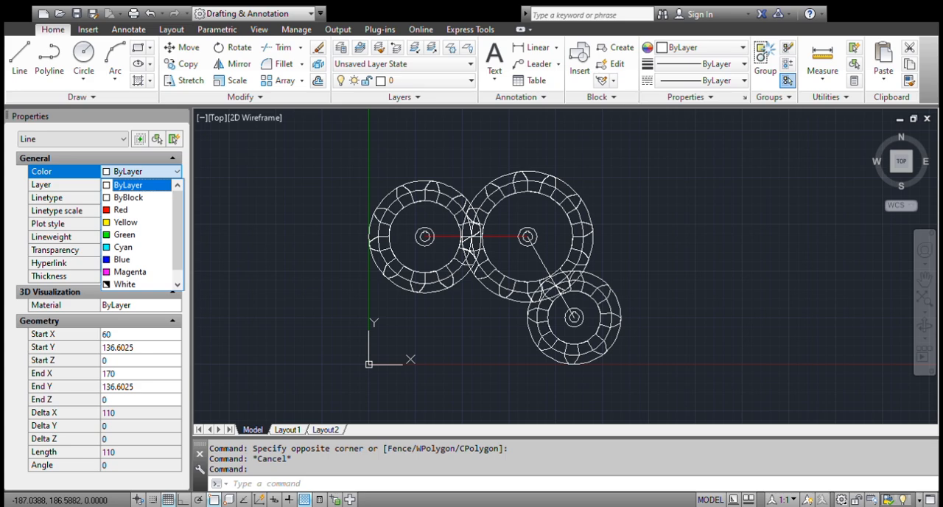
pyautogui.scroll(-1, 140, 283)
pyautogui.click(121, 198)
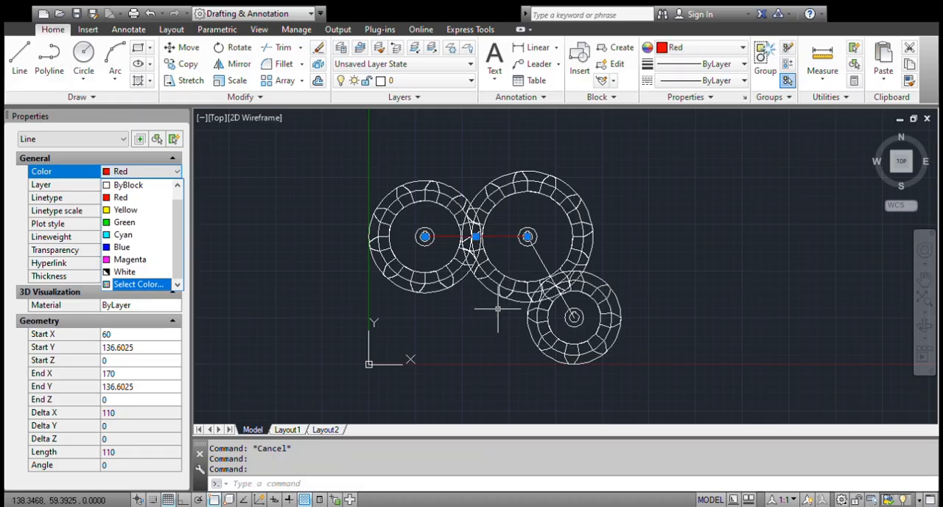
pyautogui.press('Escape')
# Set the color of the diagonal center line running to the lower gear to Blue and clear the selection.
pyautogui.click(548, 275)
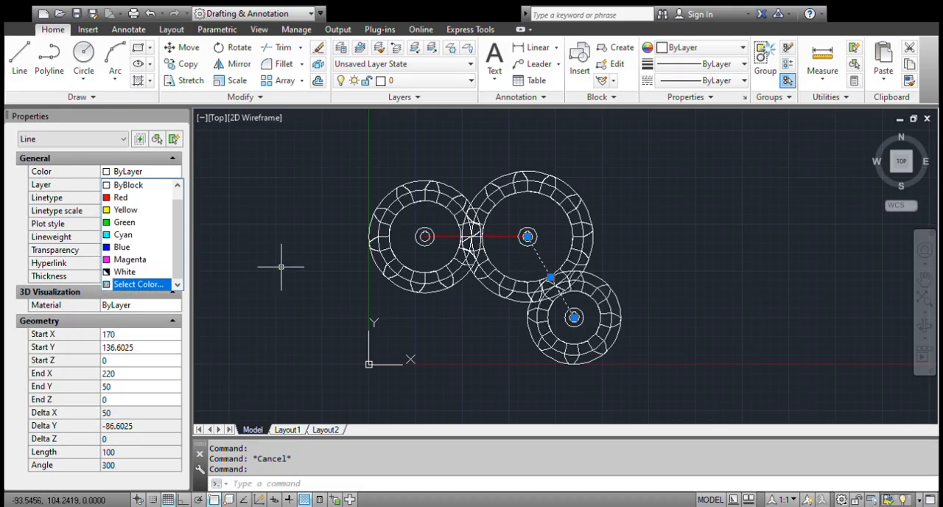
pyautogui.click(127, 171)
pyautogui.click(121, 247)
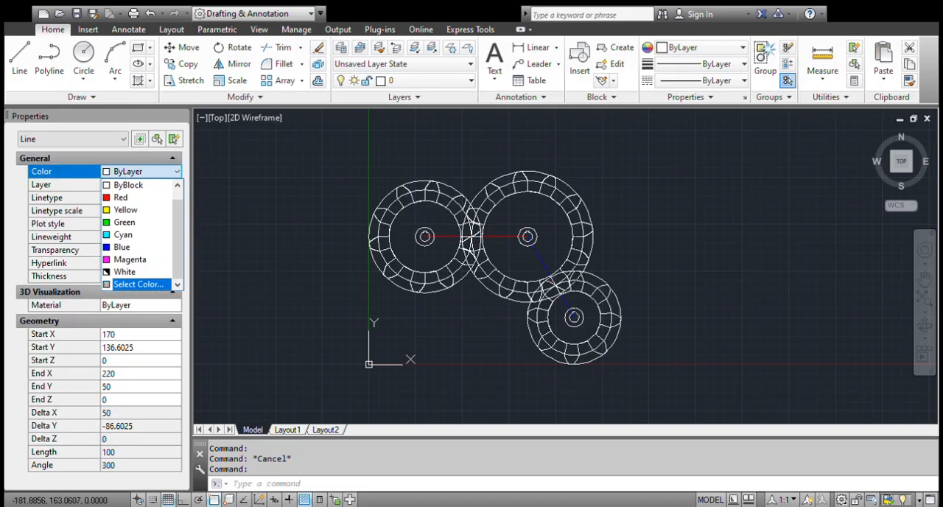
pyautogui.press('Escape')
# Change the color of the horizontal center line to index color 45.
pyautogui.click(503, 240)
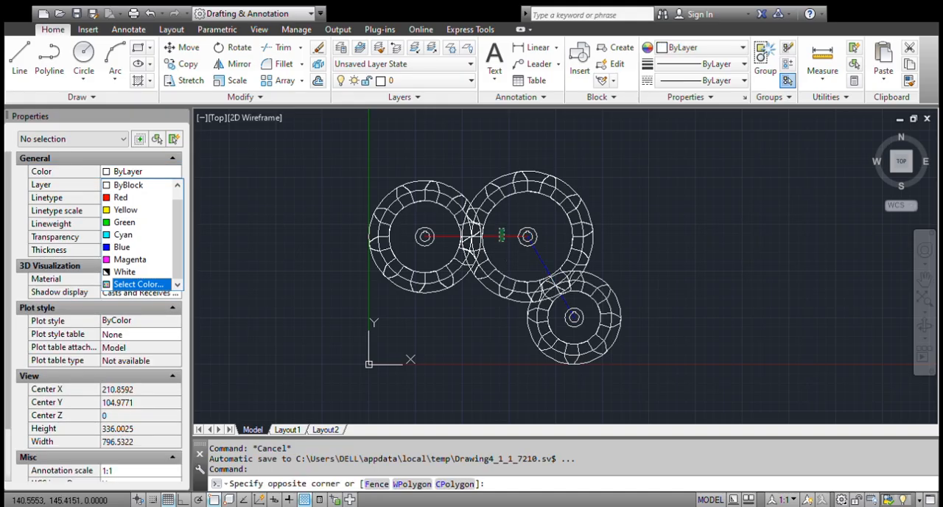
pyautogui.click(500, 229)
pyautogui.click(120, 173)
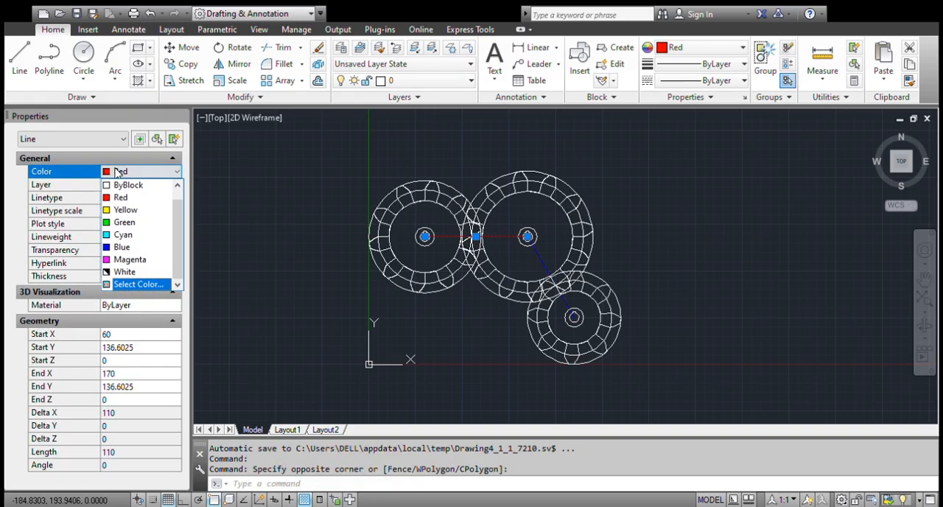
pyautogui.click(122, 171)
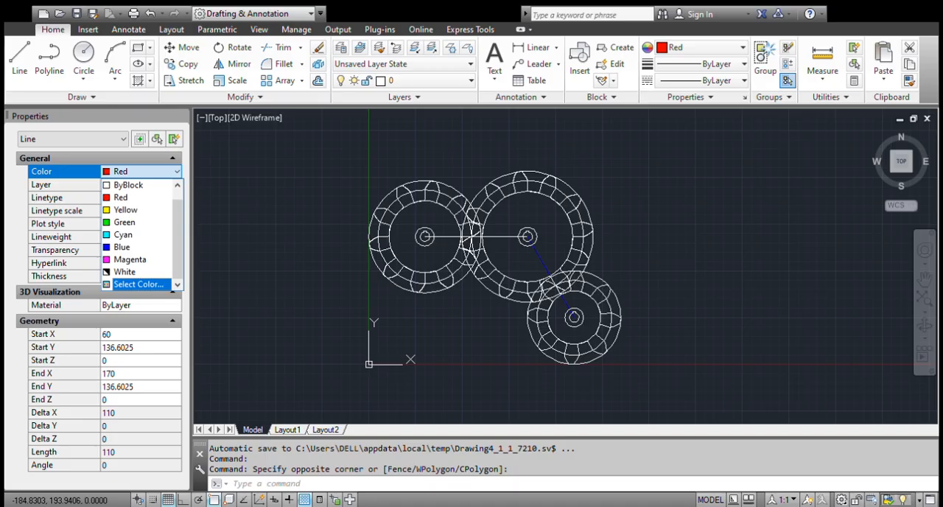
pyautogui.click(132, 290)
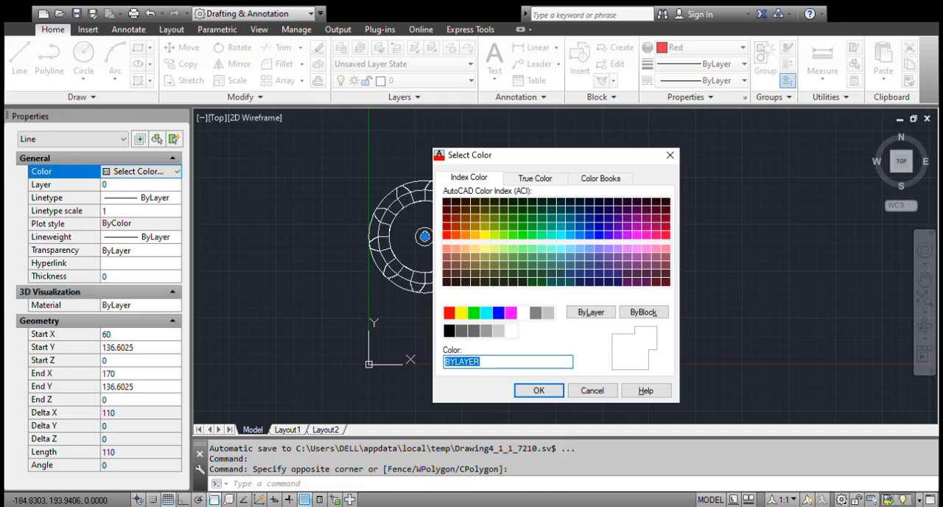
pyautogui.write('45')
pyautogui.click(556, 394)
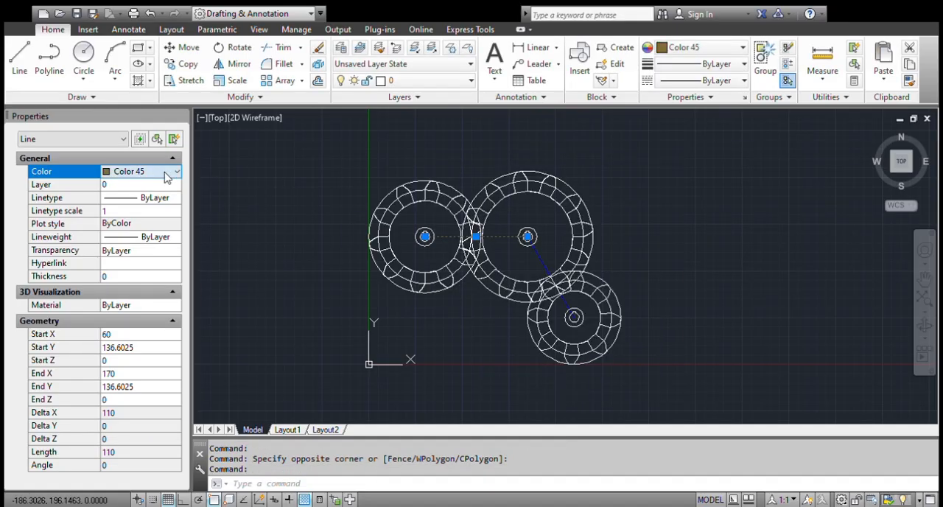
# Give the horizontal center line the true color 0,0,0.
pyautogui.click(147, 288)
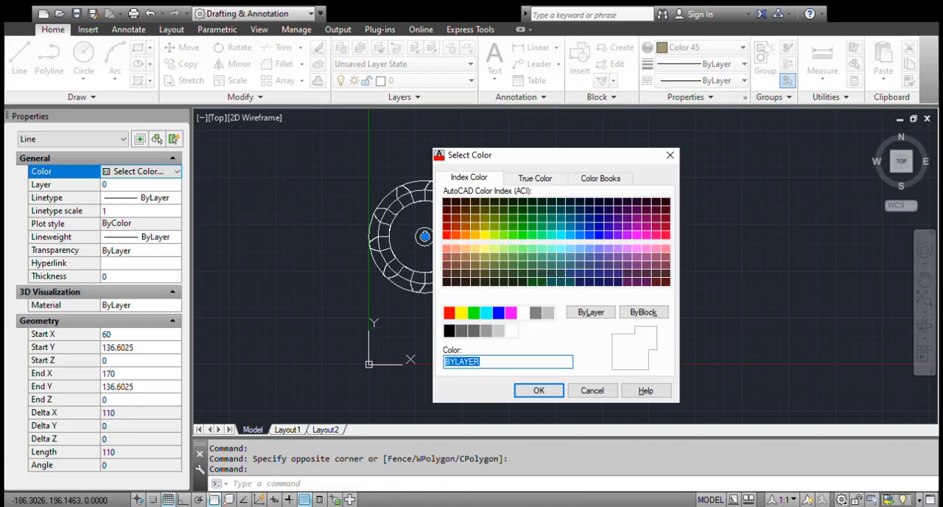
pyautogui.click(535, 178)
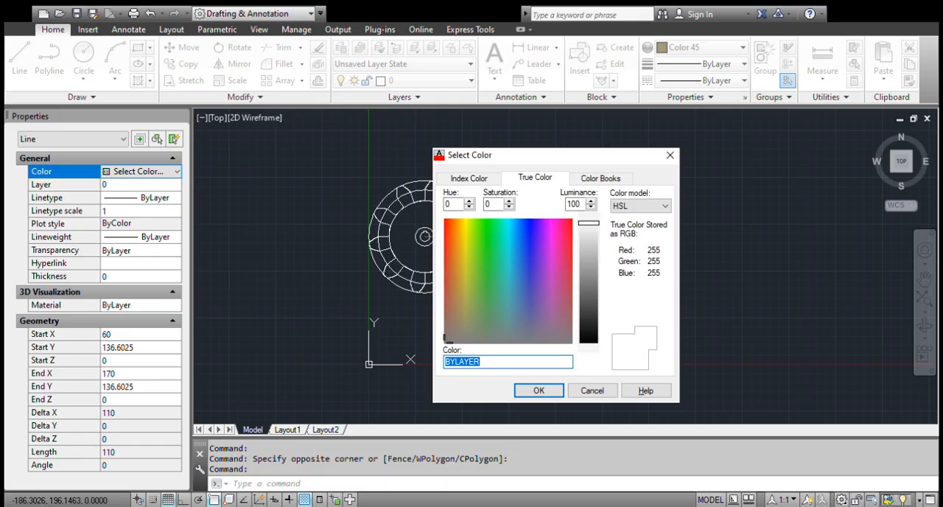
pyautogui.write('0,0,0')
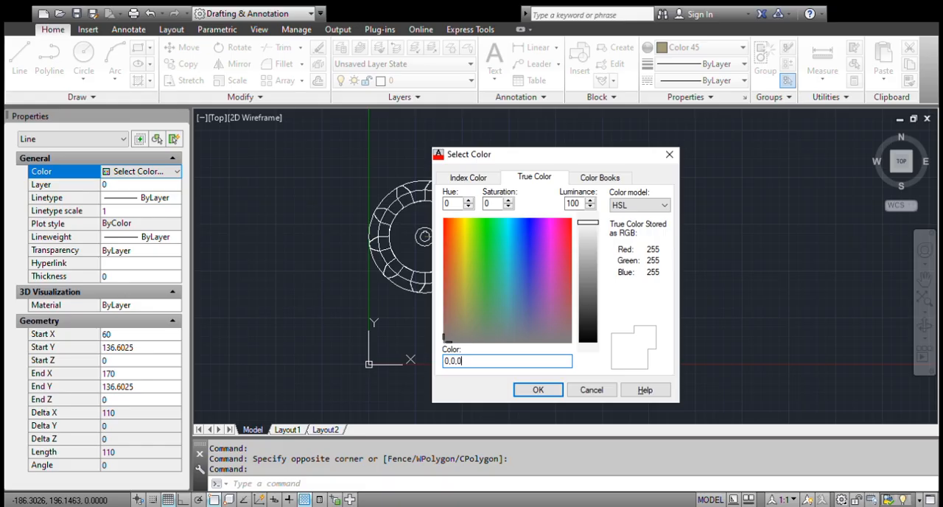
pyautogui.click(554, 393)
# Give the horizontal center line the true color 255,255,255 and clear the selection.
pyautogui.click(177, 170)
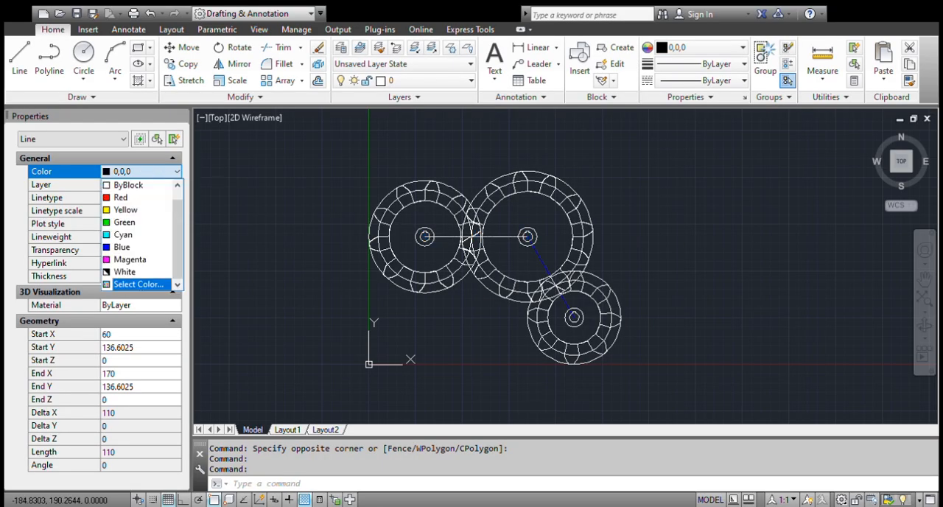
pyautogui.click(128, 287)
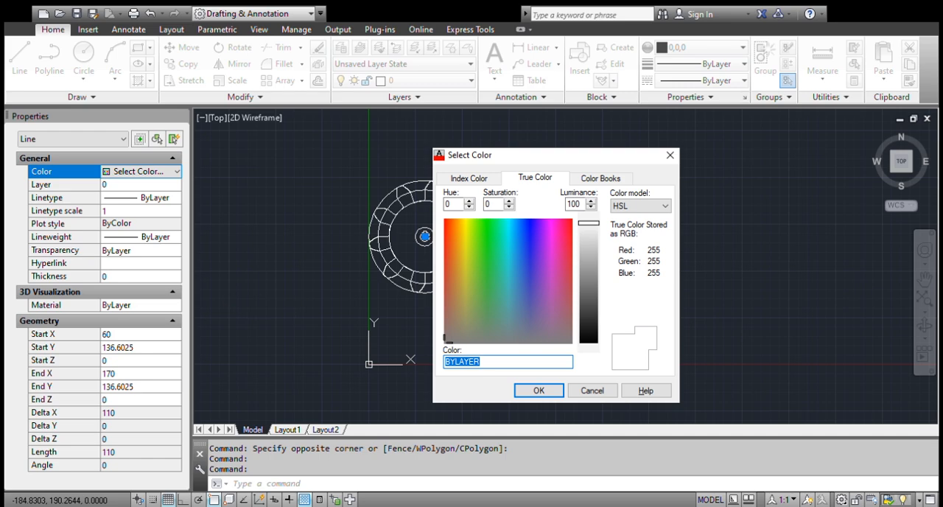
pyautogui.write('255,255,255')
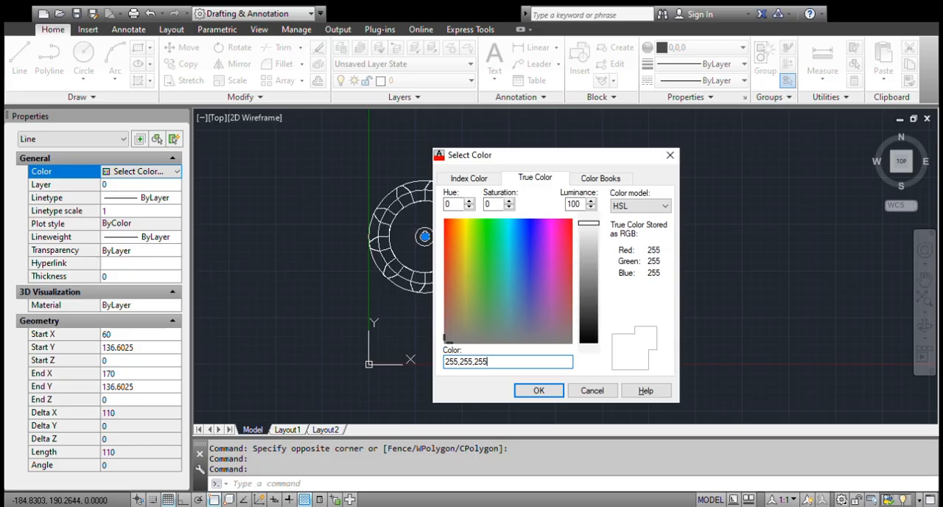
pyautogui.press('Return')
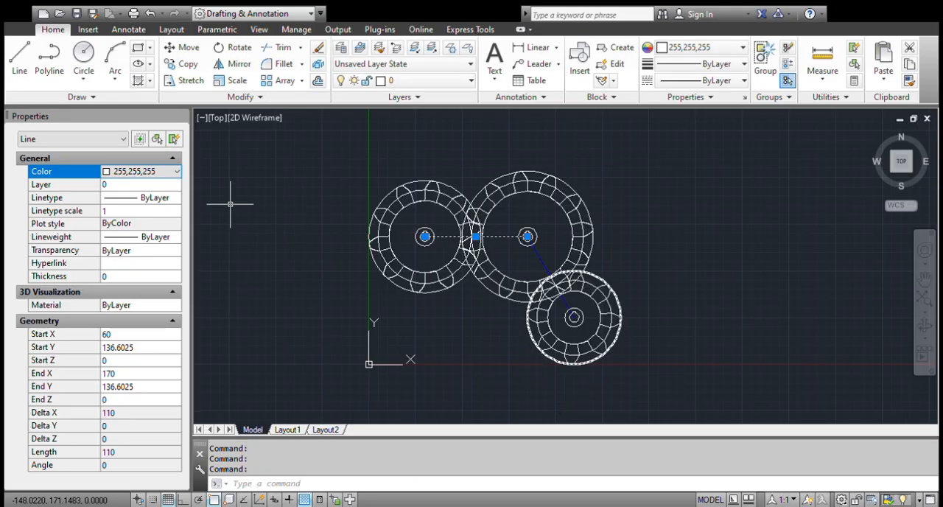
pyautogui.scroll(8, 465, 233)
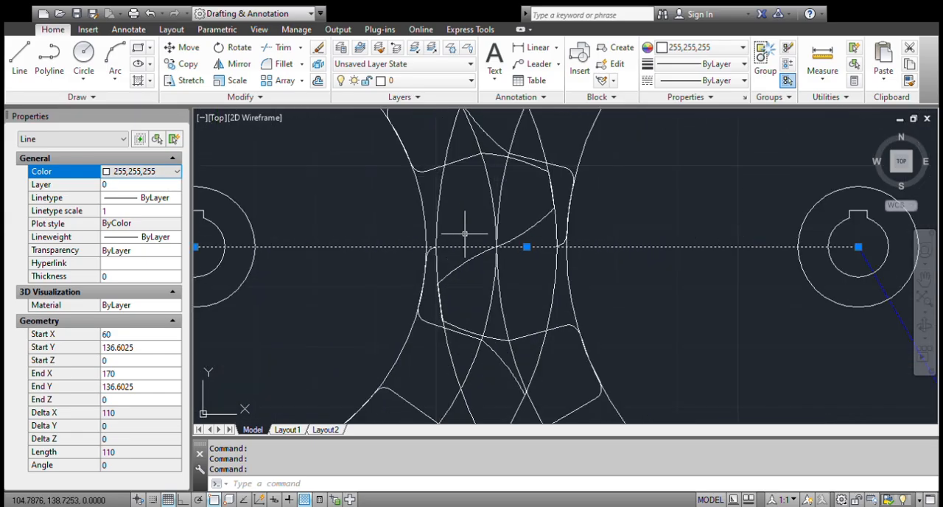
pyautogui.press('Escape')
# Reset the horizontal center line's color to ByLayer, and change it to Cyan.
pyautogui.click(650, 278)
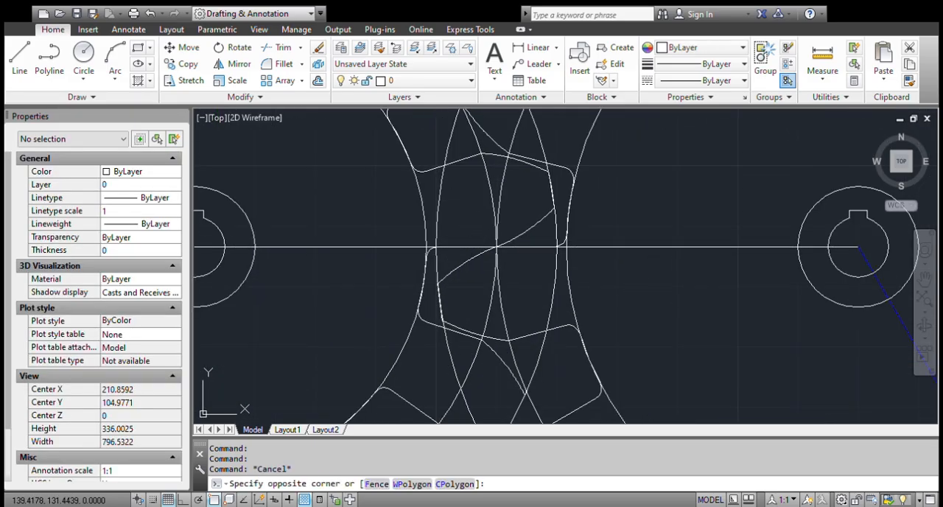
pyautogui.click(611, 181)
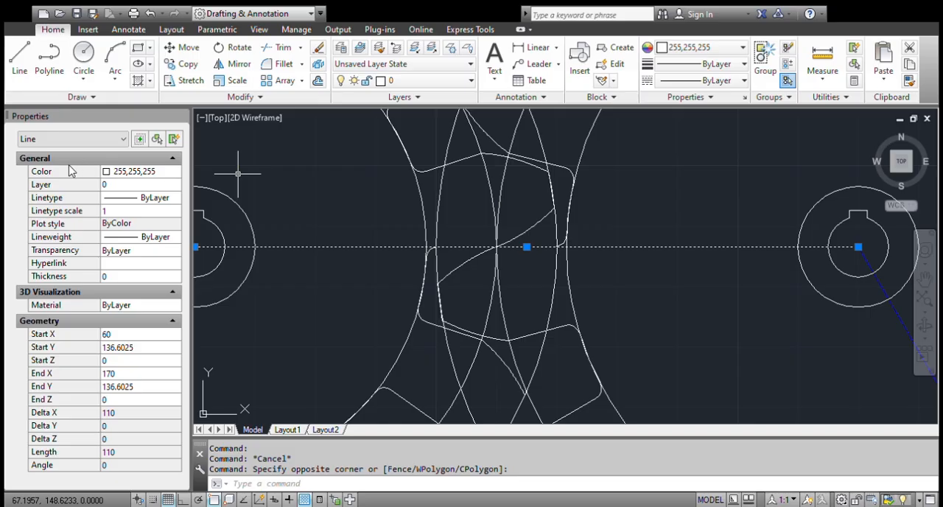
pyautogui.click(150, 172)
pyautogui.click(149, 171)
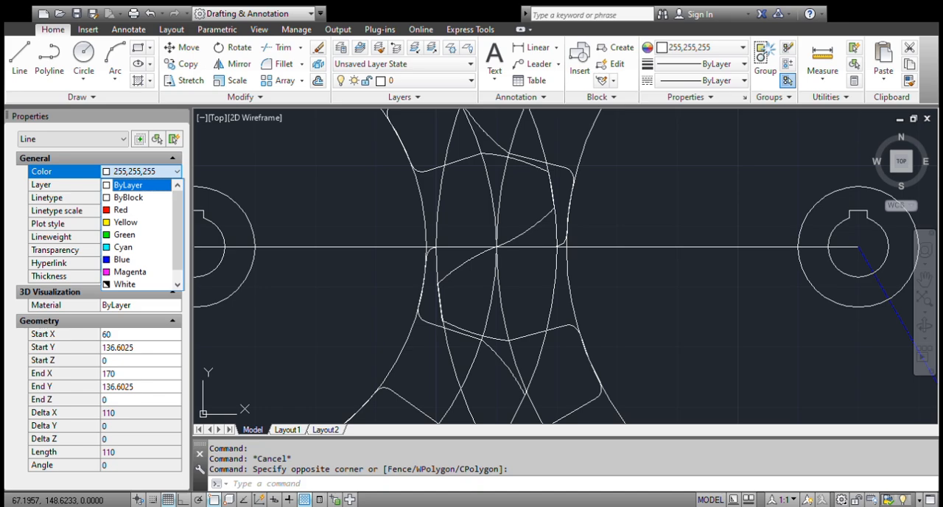
pyautogui.click(129, 184)
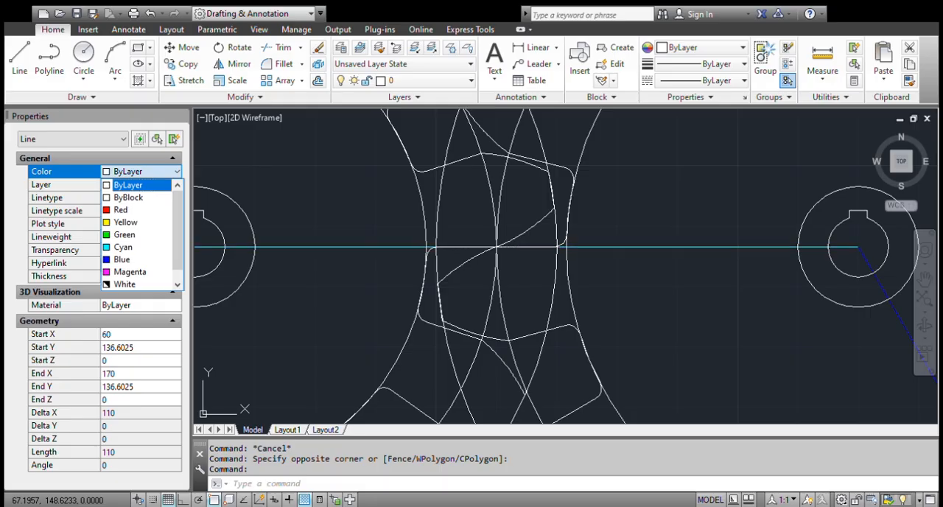
pyautogui.click(123, 247)
pyautogui.scroll(-5, 549, 257)
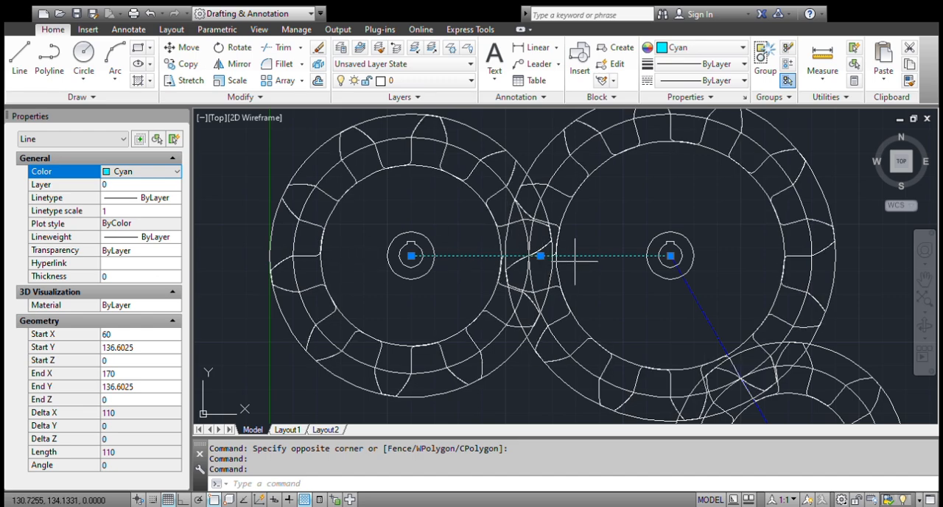
# Clear the selection and load the linetypes ACAD_ISO03W100, TRACKS and ZIGZAG in the Linetype Manager.
pyautogui.press('Escape')
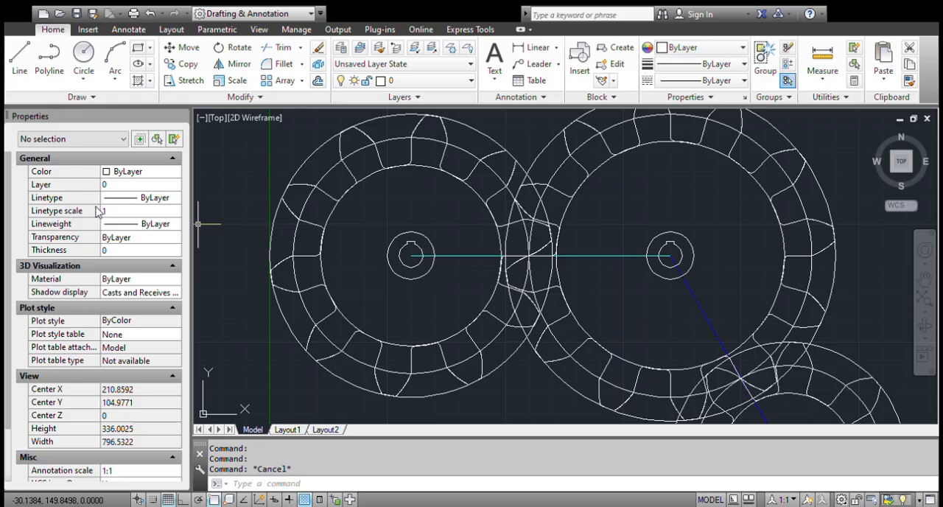
pyautogui.click(138, 198)
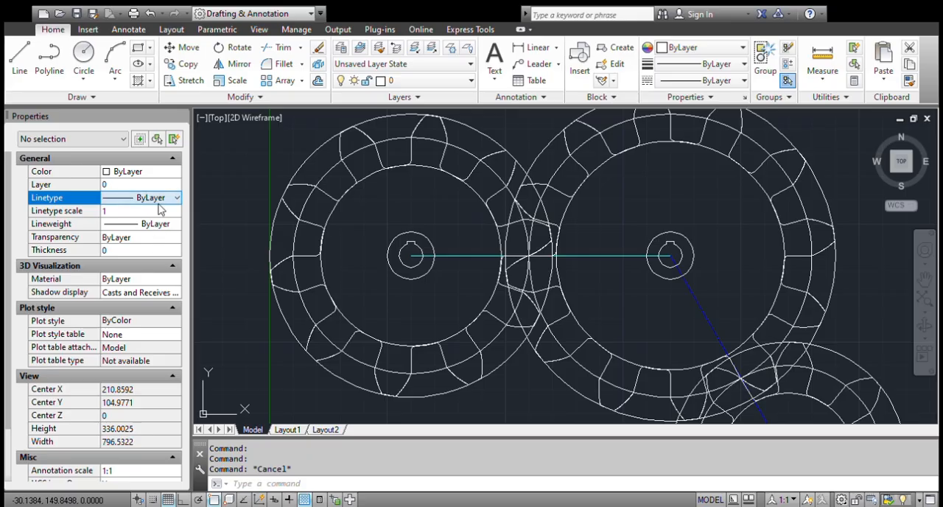
pyautogui.click(460, 293)
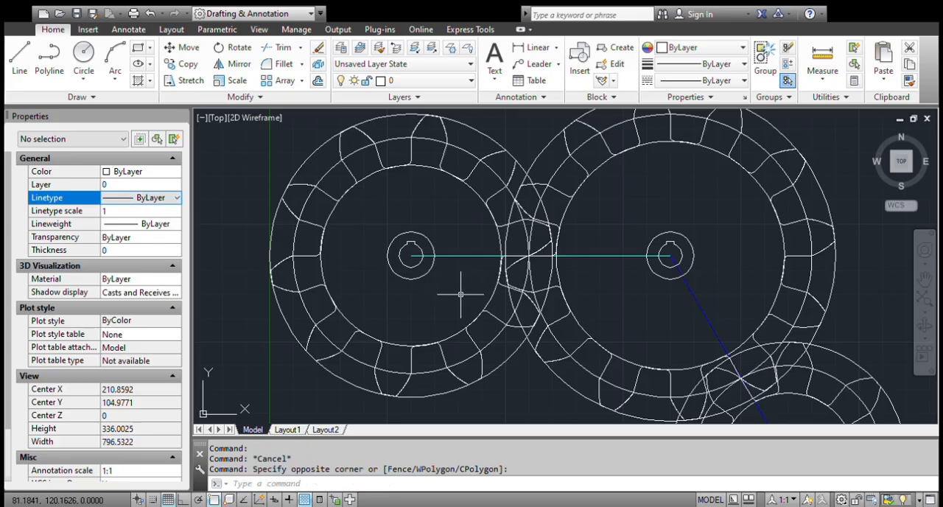
pyautogui.press('Escape')
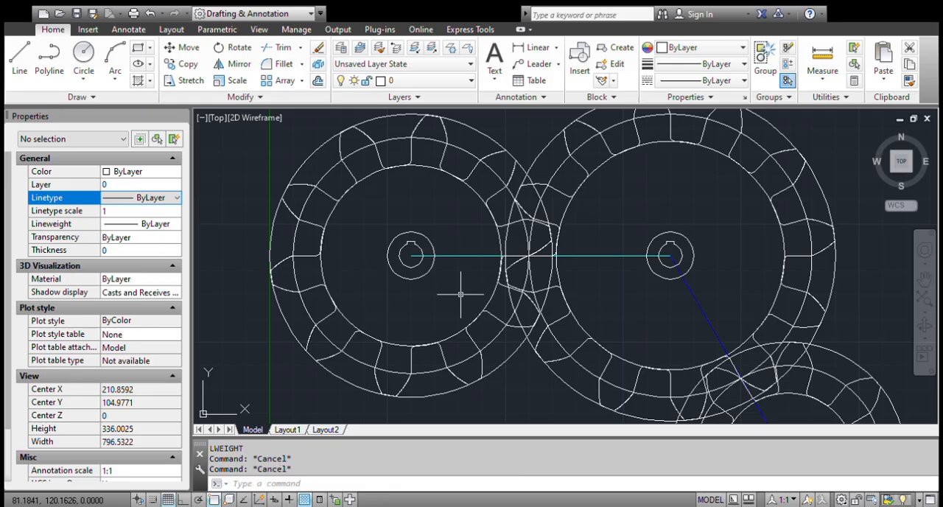
pyautogui.write('LINETYPE')
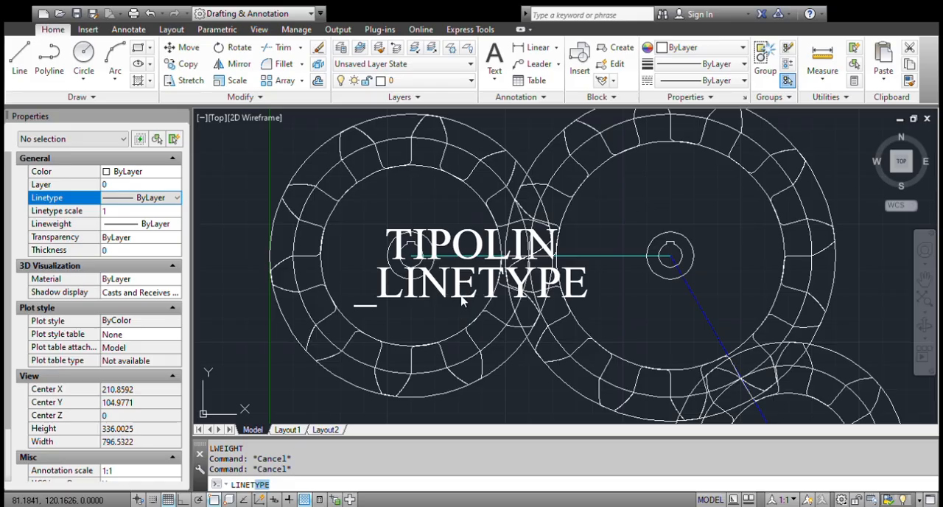
pyautogui.press('Return')
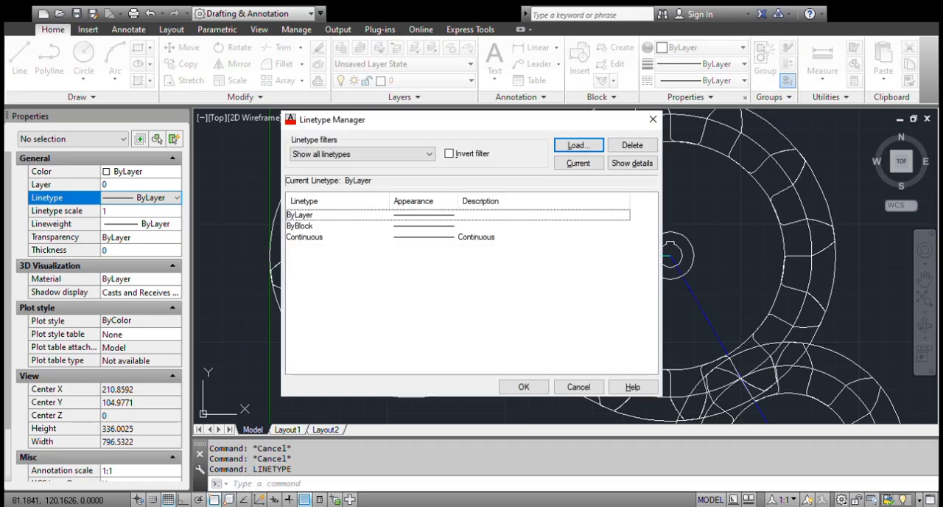
pyautogui.click(572, 145)
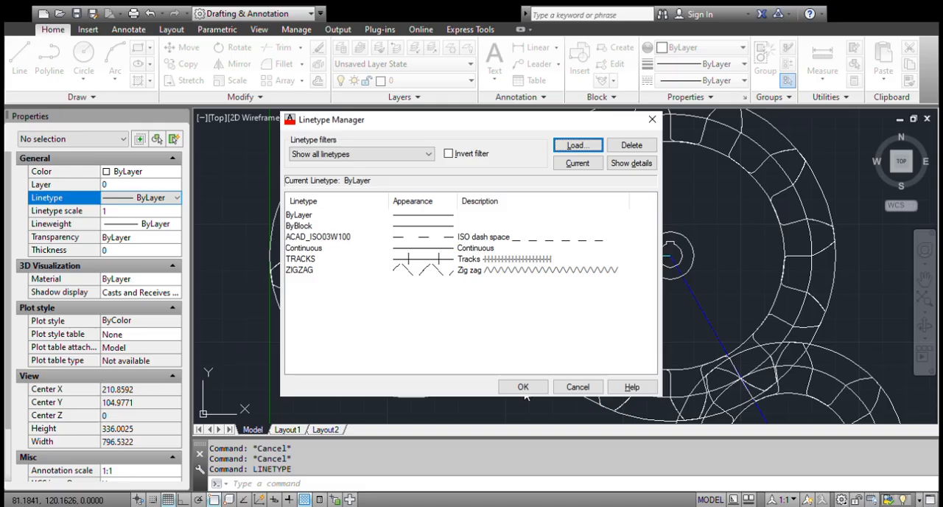
pyautogui.click(523, 388)
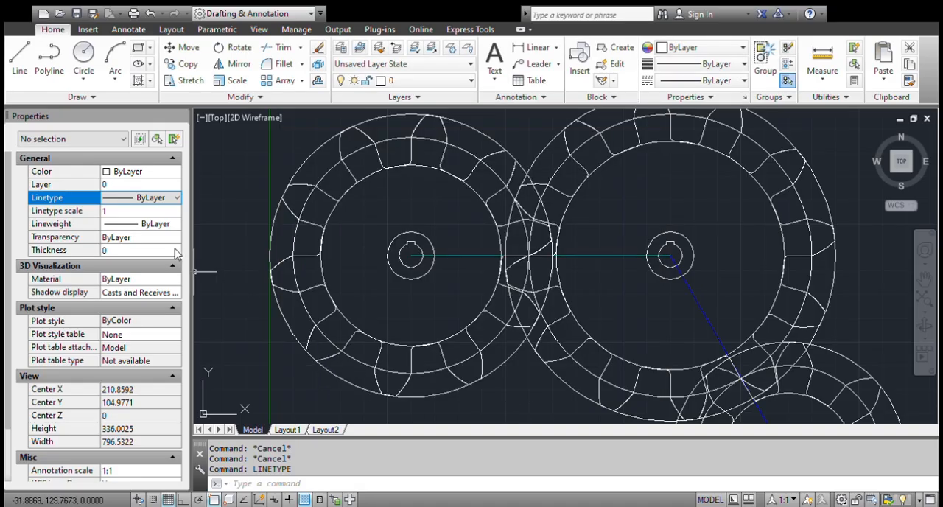
# Apply the loaded ACAD_ISO linetype to the horizontal center line between the two upper gears and clear the selection.
pyautogui.click(174, 197)
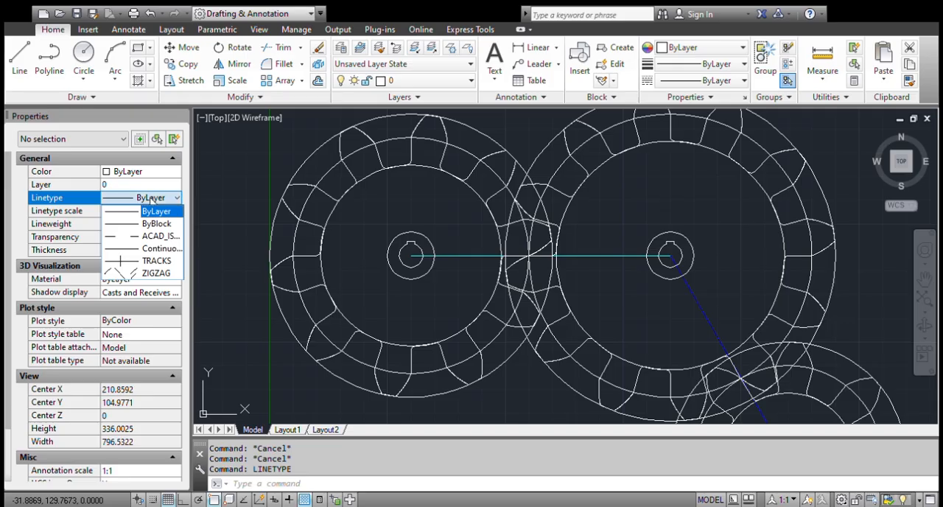
pyautogui.click(470, 274)
pyautogui.click(452, 231)
pyautogui.click(133, 198)
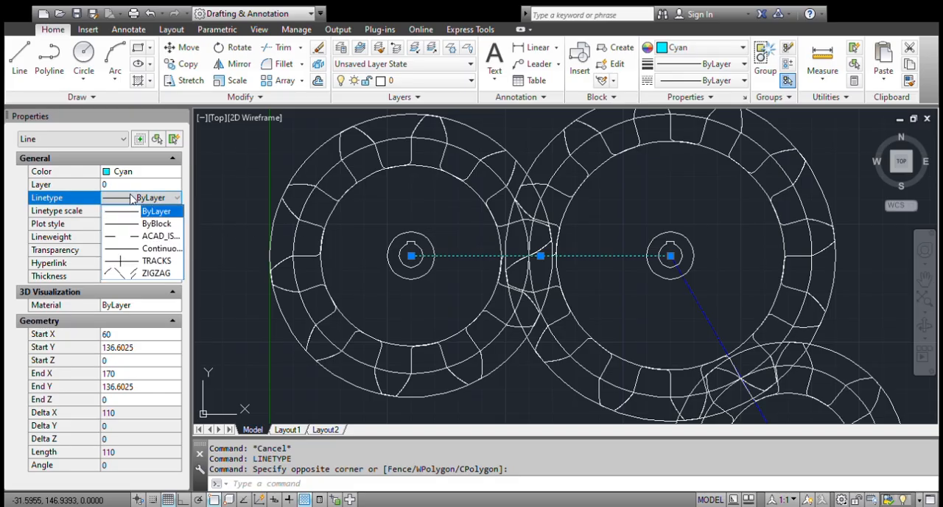
pyautogui.click(158, 237)
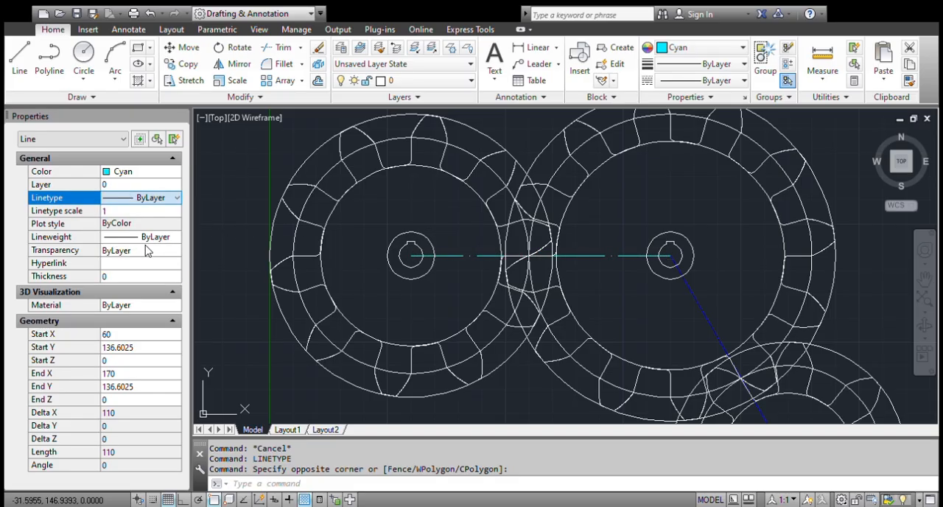
pyautogui.scroll(6, 685, 254)
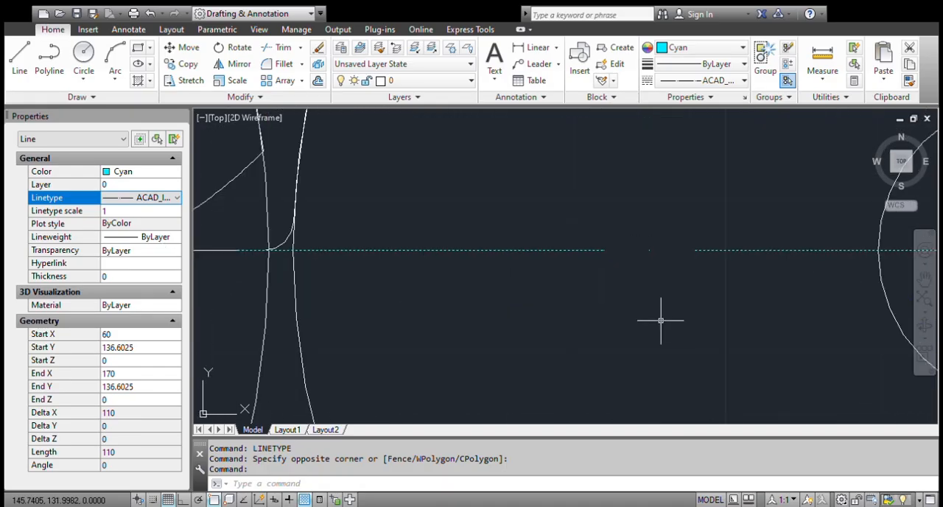
pyautogui.press('Escape')
# Examine the dash and gap pattern of the horizontal center line between the two upper gears.
pyautogui.scroll(-5, 564, 280)
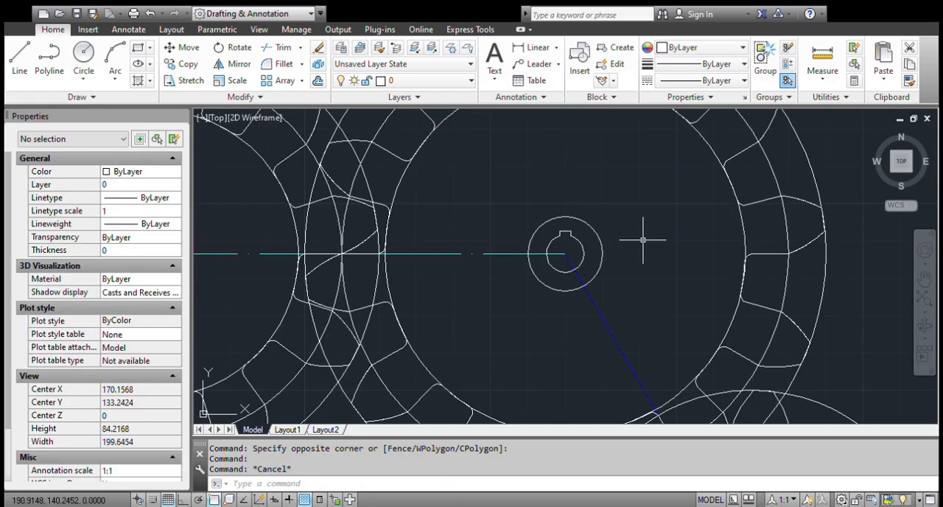
pyautogui.scroll(5, 446, 226)
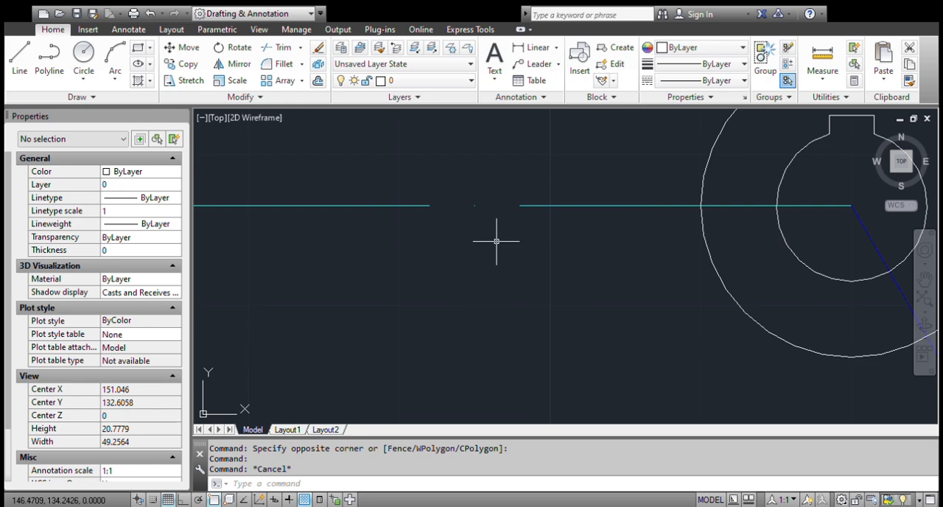
pyautogui.scroll(-4, 496, 240)
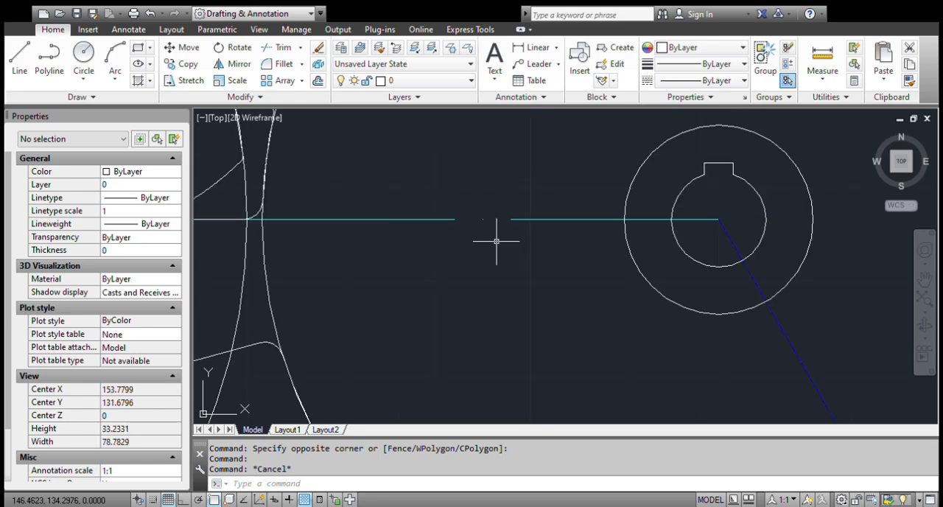
pyautogui.scroll(5, 445, 210)
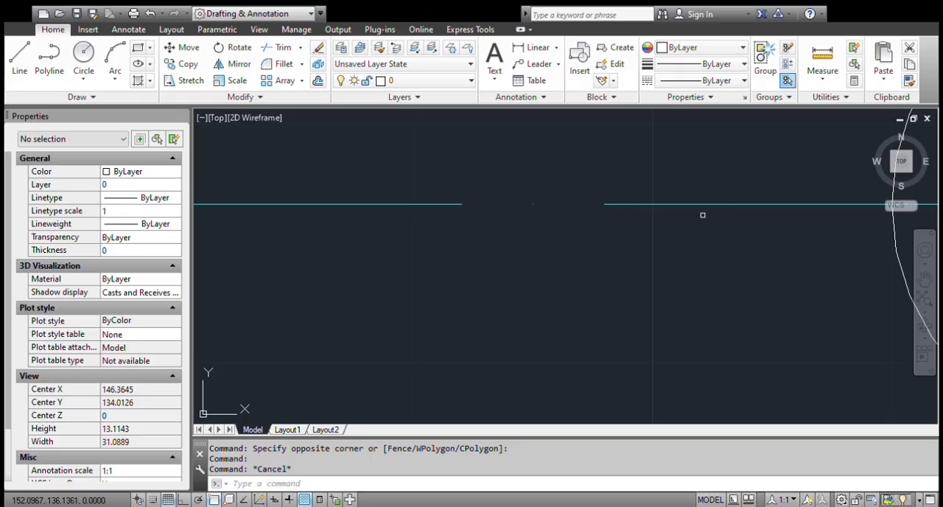
pyautogui.click(406, 251)
pyautogui.click(359, 157)
pyautogui.scroll(-8, 389, 200)
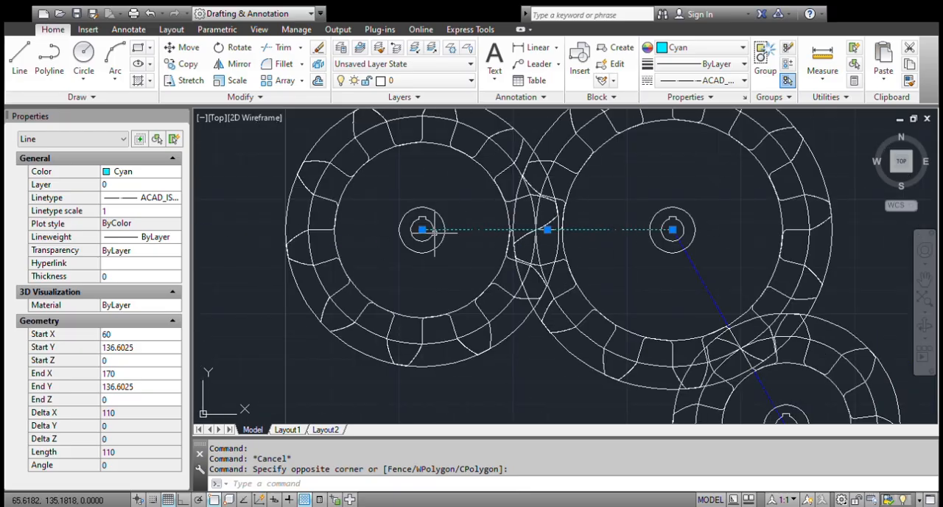
pyautogui.scroll(2, 622, 231)
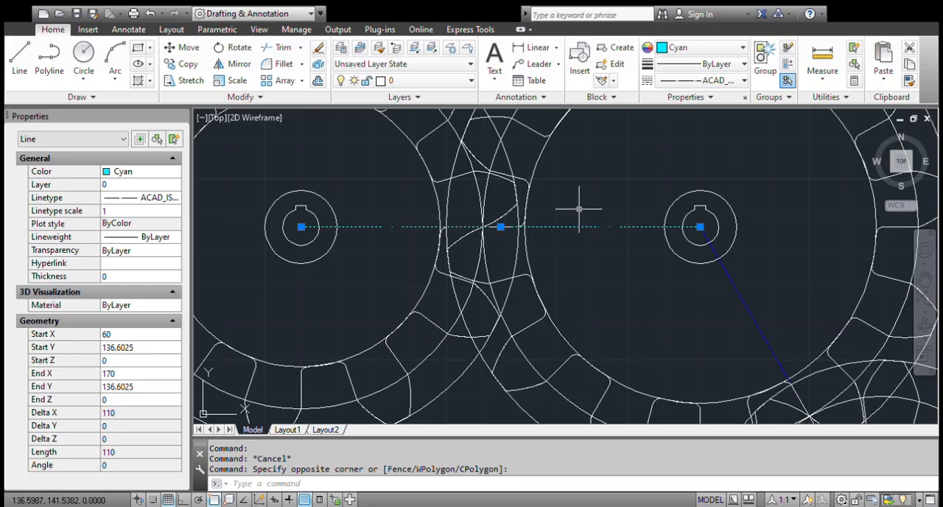
pyautogui.scroll(5, 572, 206)
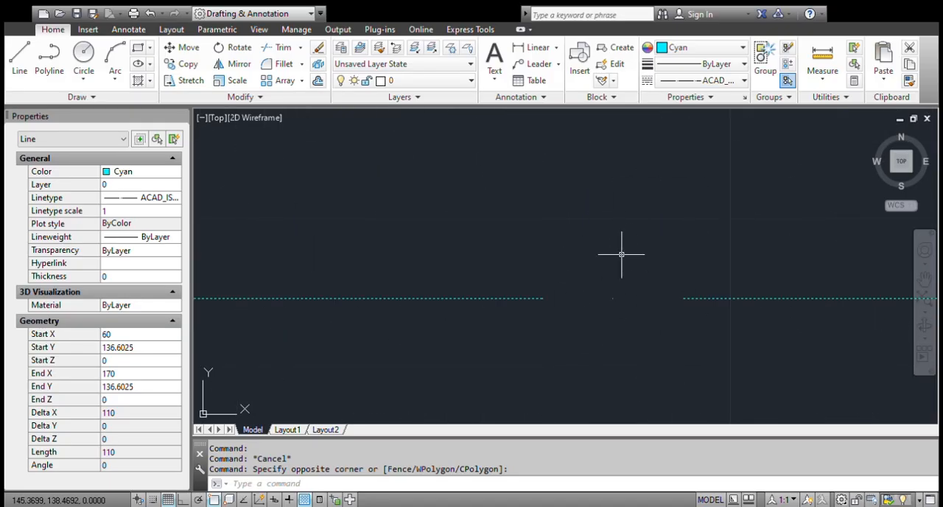
pyautogui.scroll(-5, 607, 277)
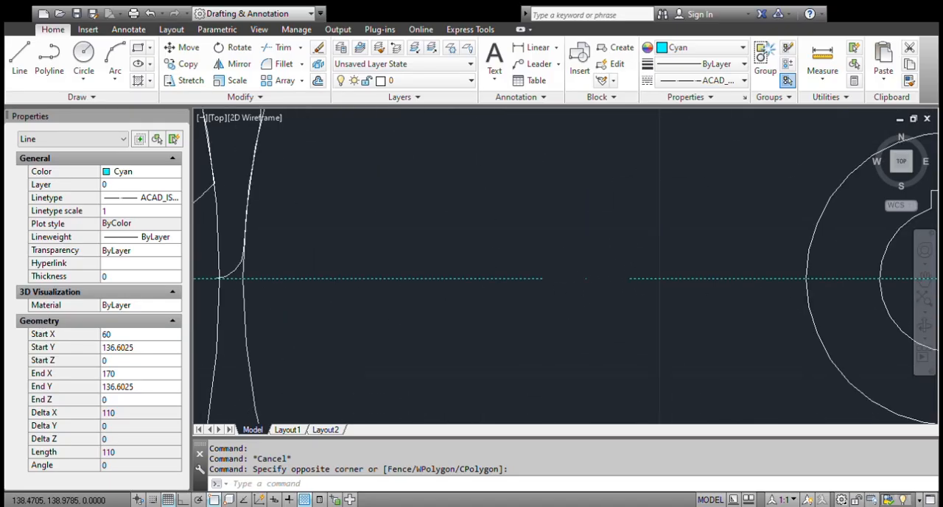
pyautogui.press('Escape')
# Apply the TRACKS linetype to the blue diagonal center line and clear the selection.
pyautogui.click(638, 305)
pyautogui.click(612, 315)
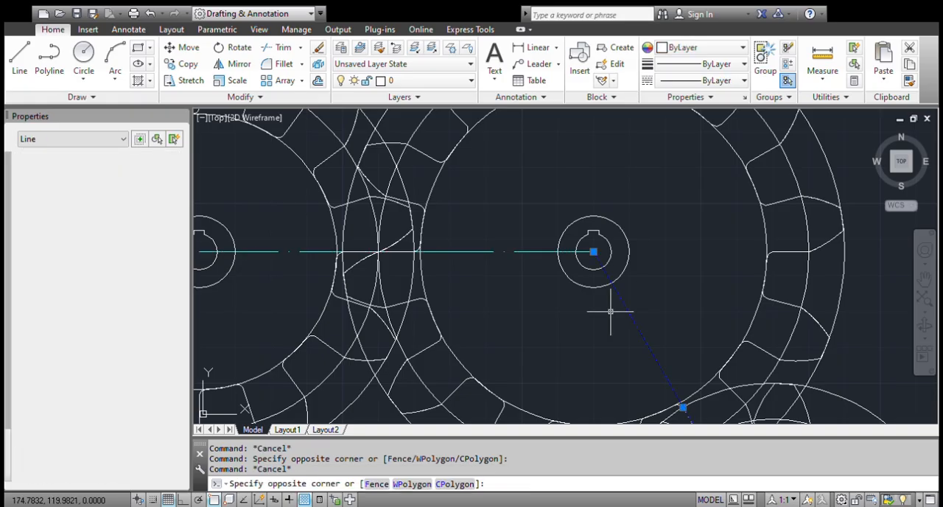
pyautogui.click(176, 198)
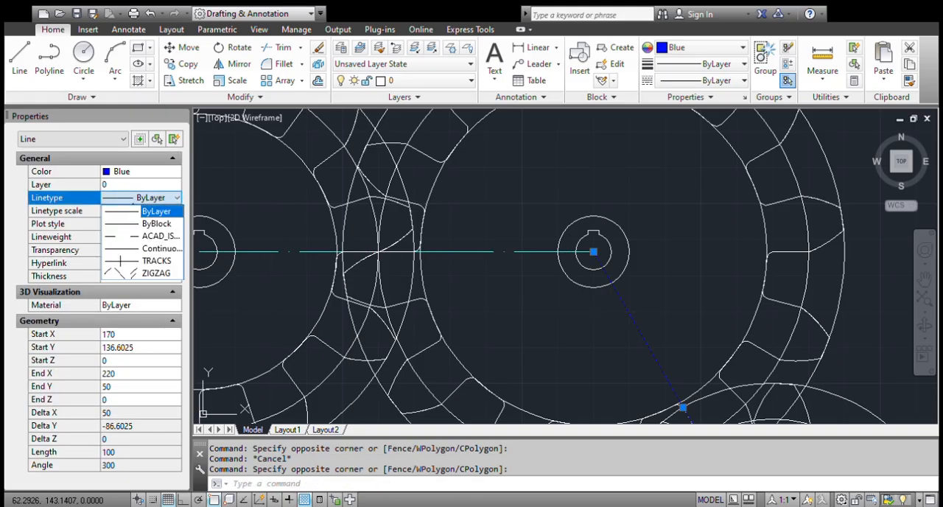
pyautogui.click(156, 260)
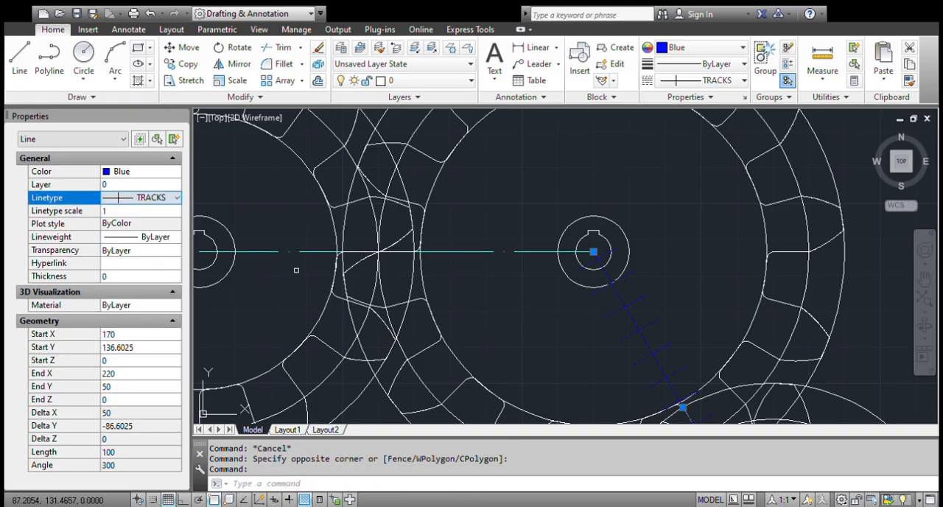
pyautogui.scroll(-4, 509, 154)
pyautogui.scroll(5, 550, 219)
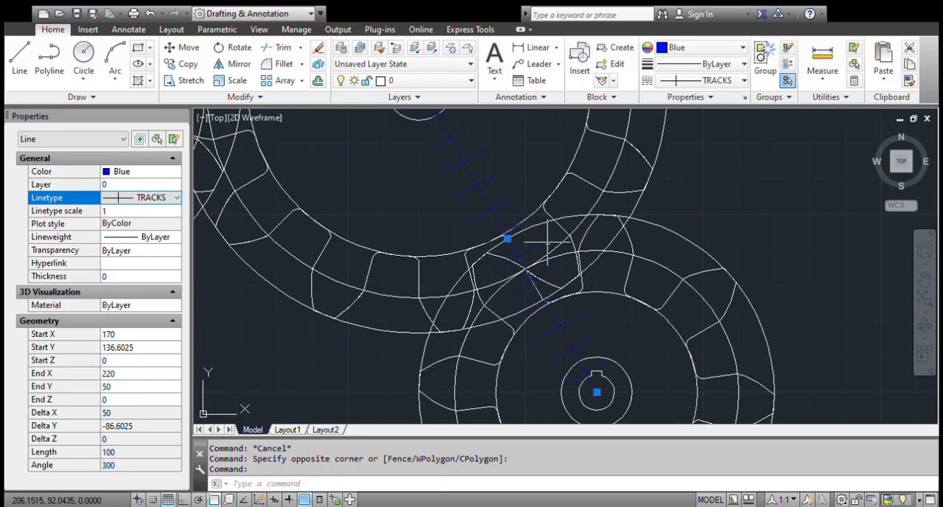
pyautogui.scroll(-2, 516, 180)
pyautogui.press('Escape')
# Inspect the cross marks of the diagonal TRACKS line and check with the Line command where it can be snapped to.
pyautogui.scroll(4, 478, 148)
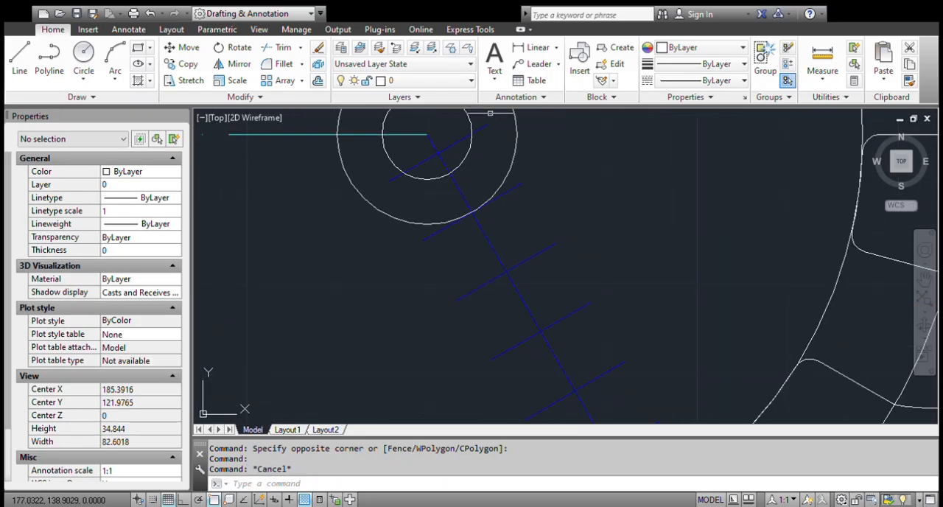
pyautogui.scroll(-2, 483, 246)
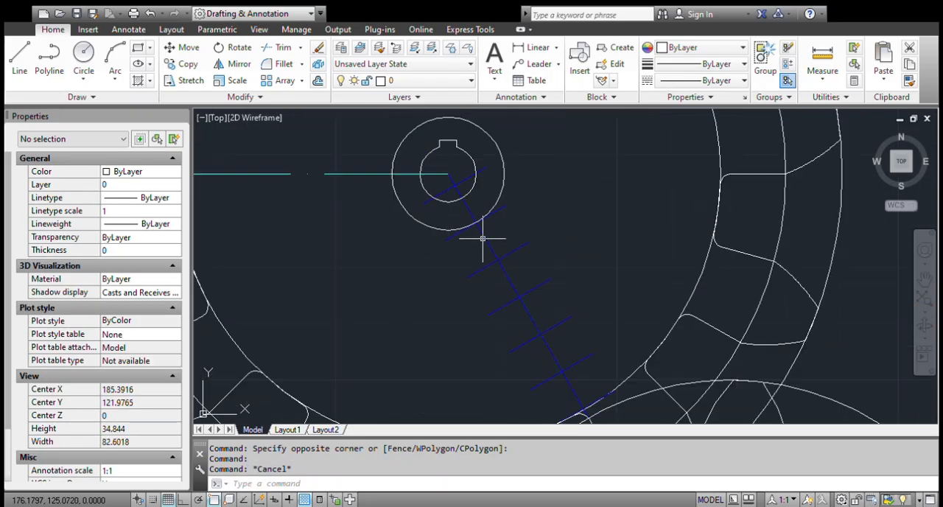
pyautogui.scroll(5, 493, 265)
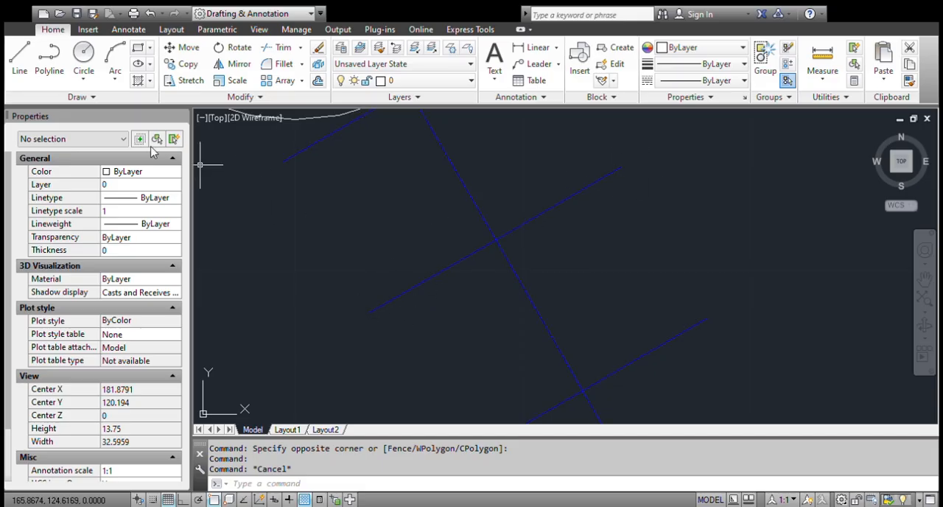
pyautogui.click(19, 59)
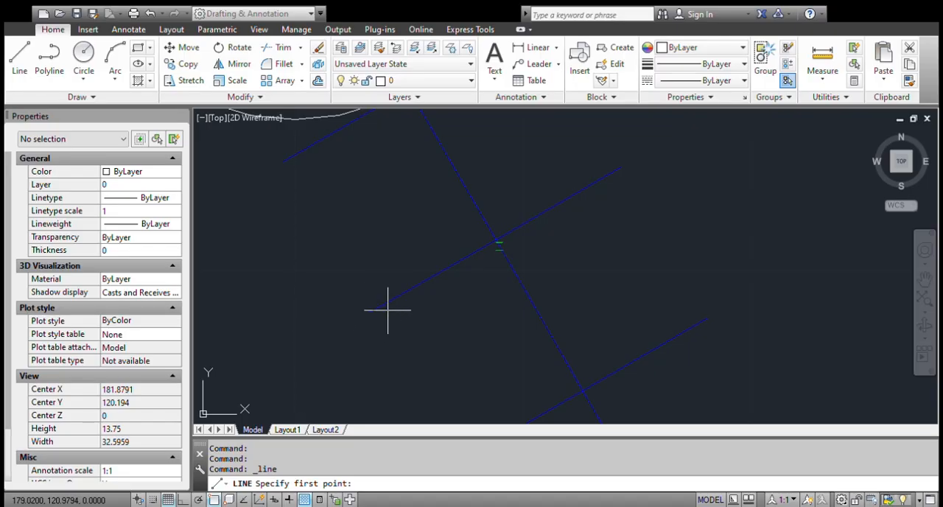
pyautogui.press('Escape')
# Set the linetype scale of the diagonal TRACKS line to 2.
pyautogui.scroll(-3, 437, 255)
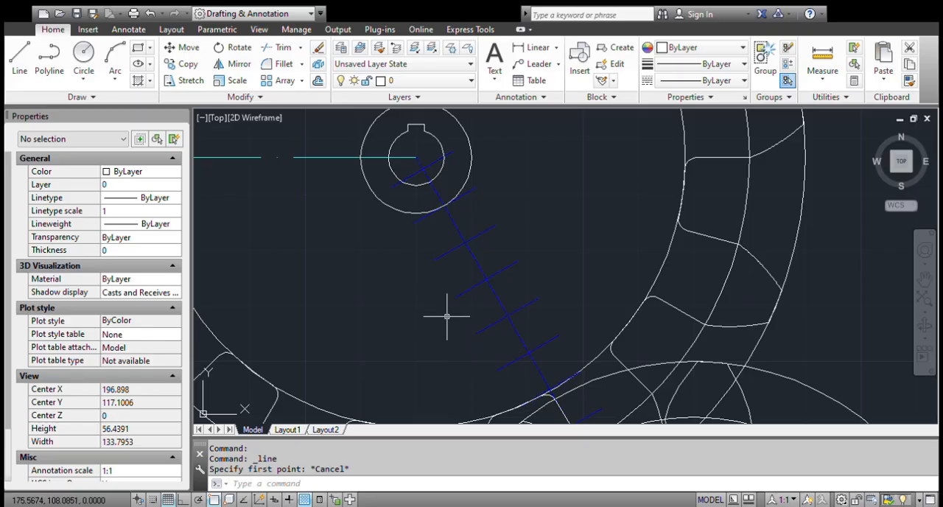
pyautogui.click(492, 248)
pyautogui.click(441, 263)
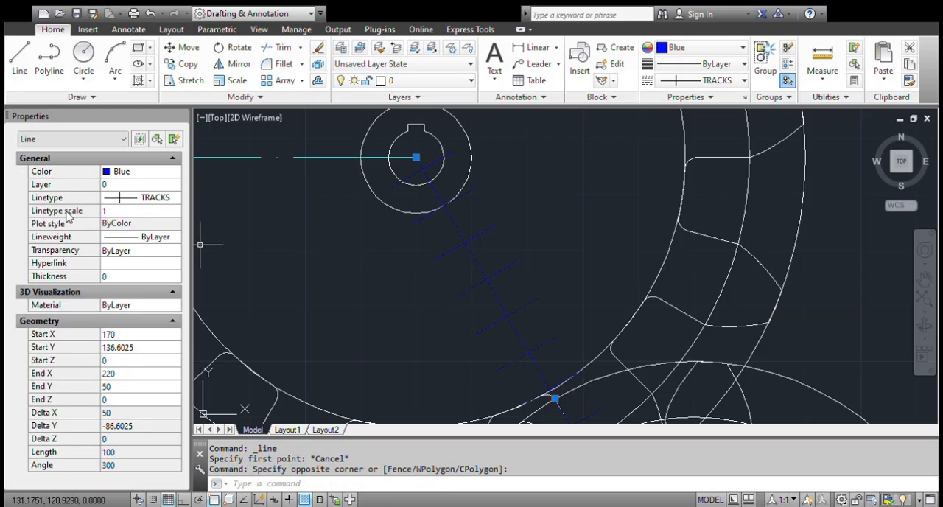
pyautogui.click(119, 214)
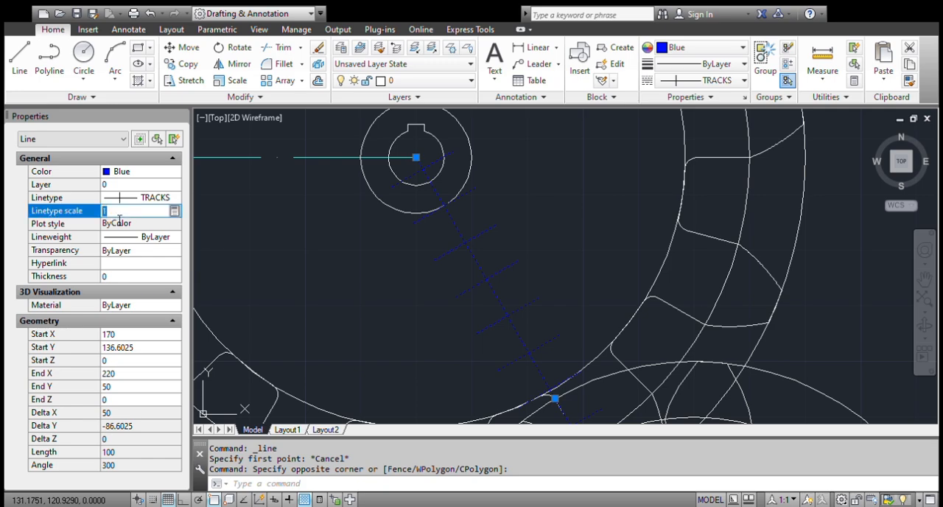
pyautogui.write('2')
pyautogui.press('Return')
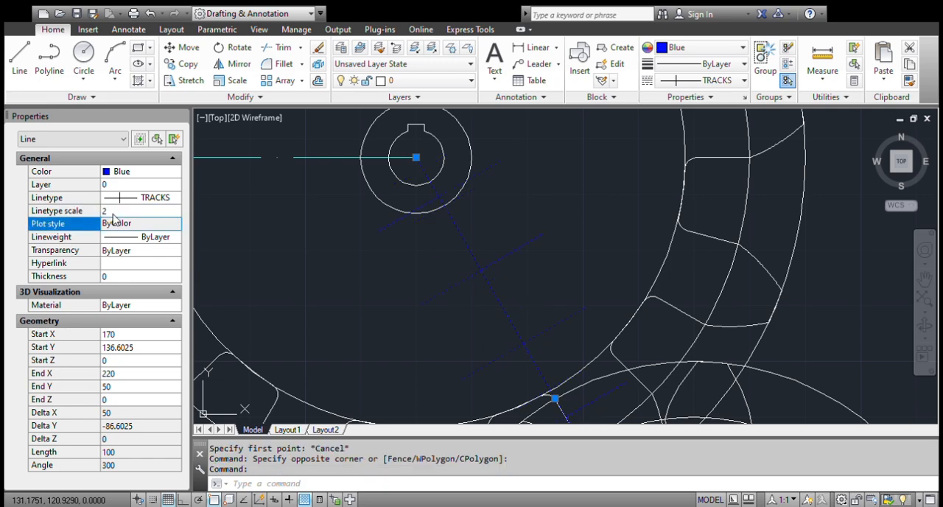
# Set the linetype scale of the diagonal TRACKS line to 0.5 and clear the selection.
pyautogui.click(115, 213)
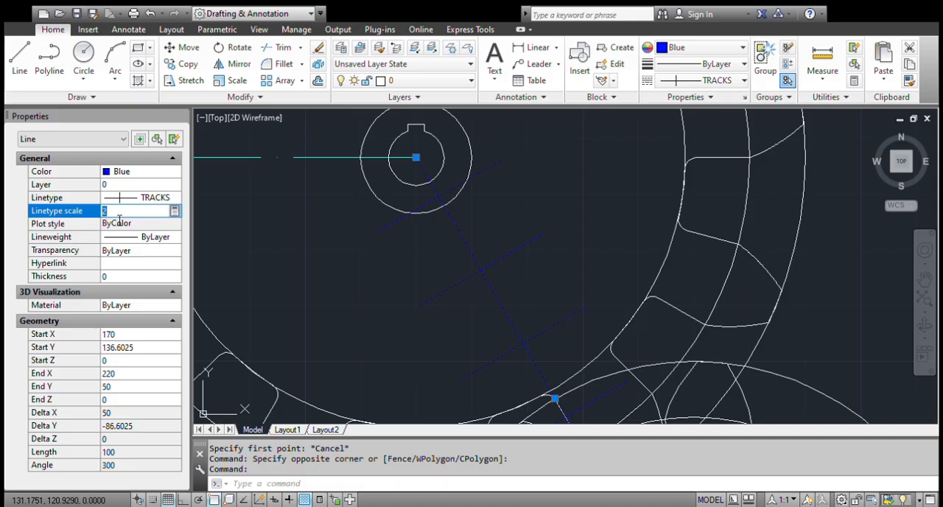
pyautogui.write('0.5')
pyautogui.press('Return')
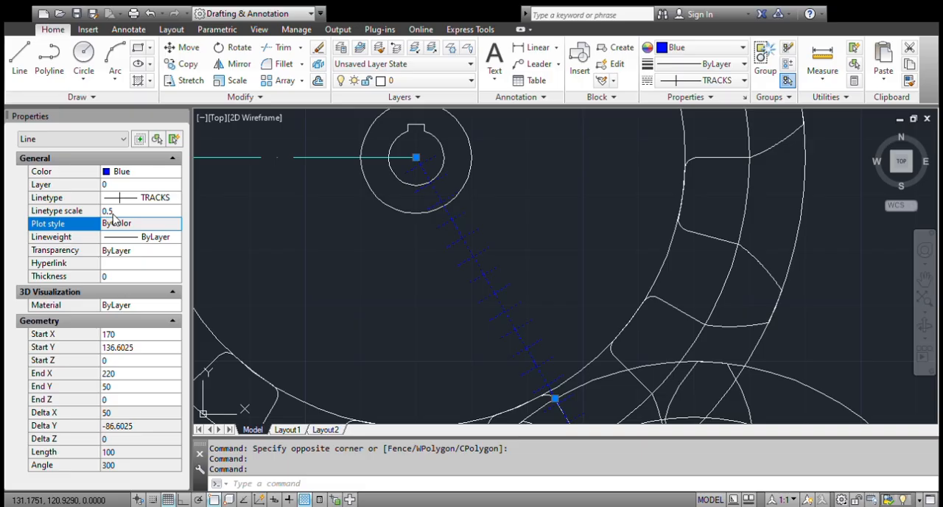
pyautogui.scroll(-2, 630, 259)
pyautogui.press('Escape')
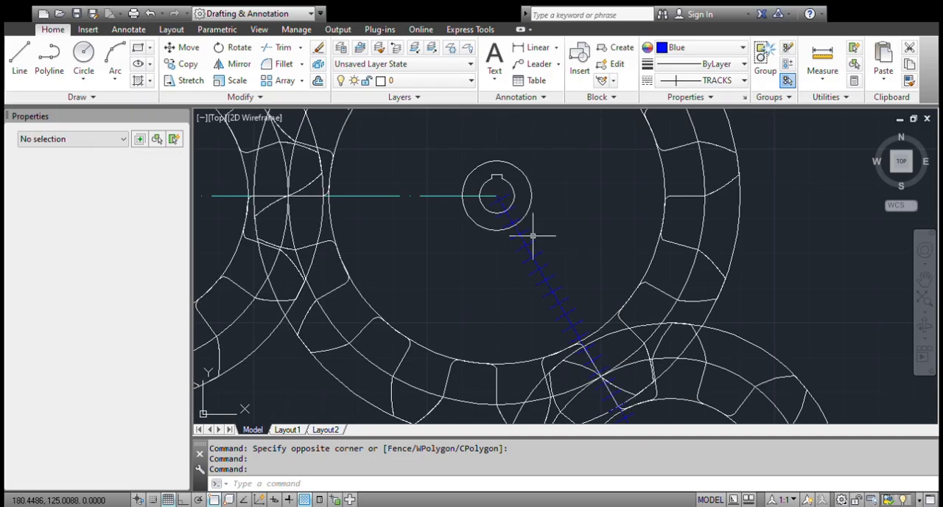
# Examine the lineweight options available for the horizontal cyan center line between the two large gears.
pyautogui.click(373, 193)
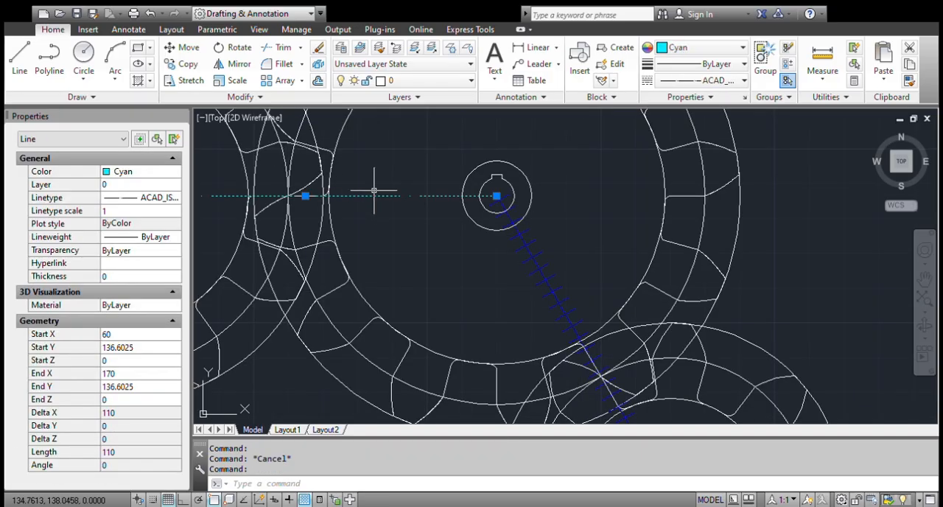
pyautogui.click(92, 239)
pyautogui.click(151, 237)
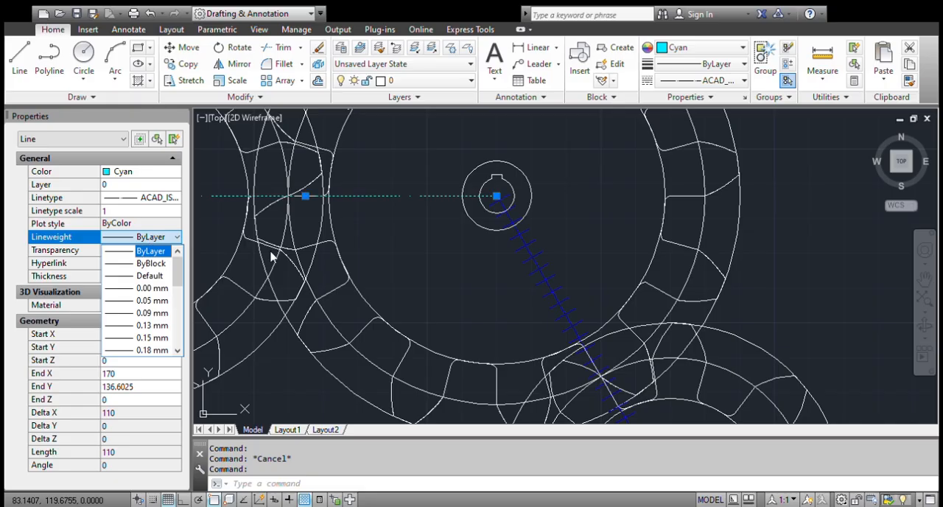
pyautogui.press('Escape')
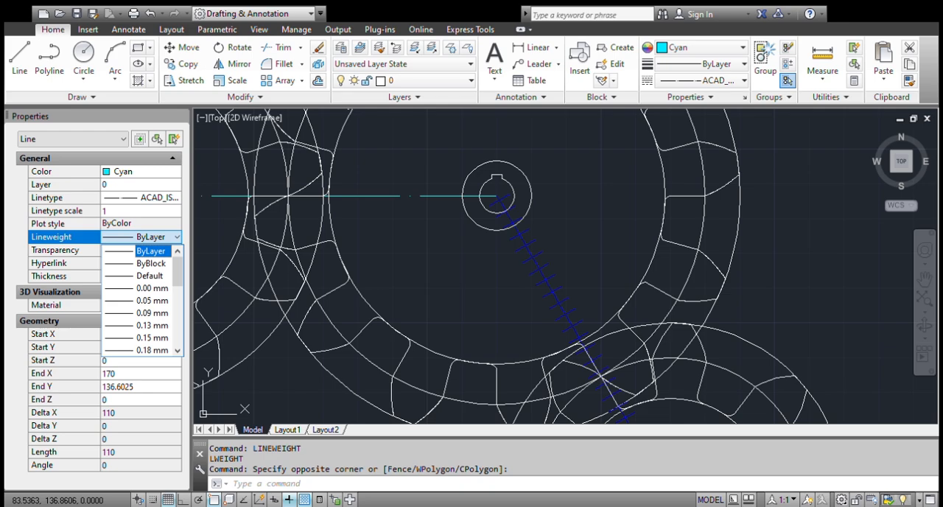
pyautogui.click(163, 323)
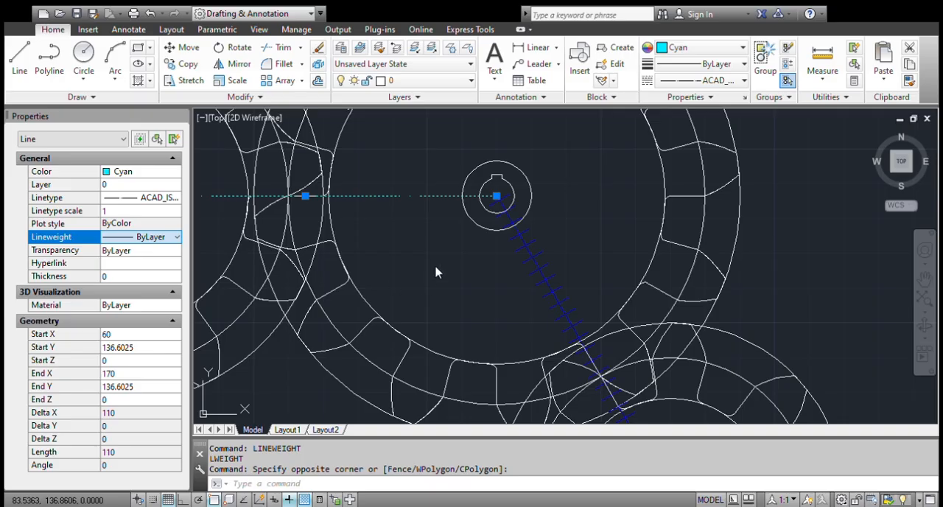
# Try to set the transparency of the horizontal cyan center line to 100.
pyautogui.click(65, 252)
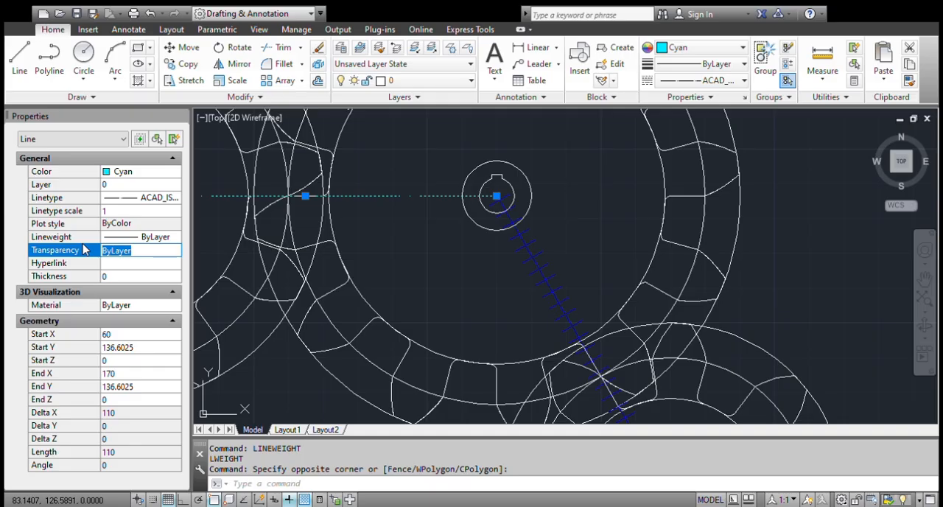
pyautogui.write('100')
pyautogui.press('Tab')
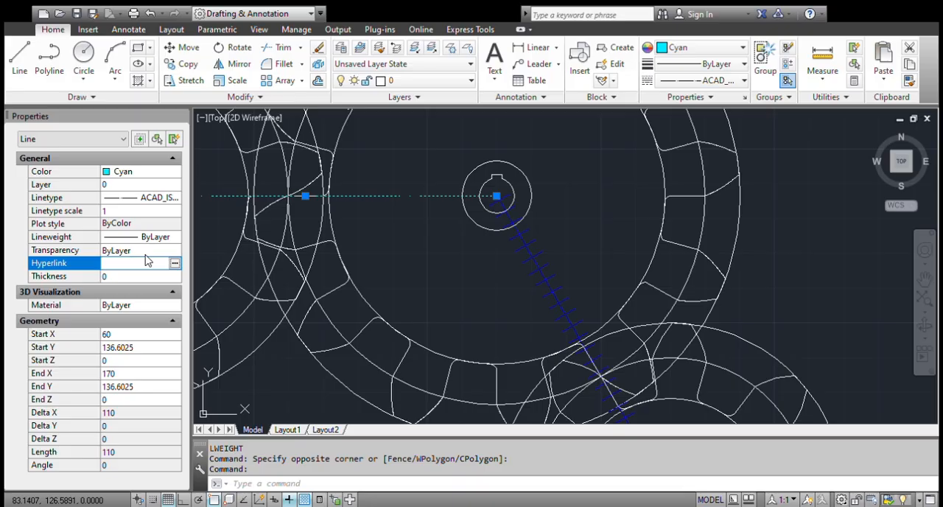
pyautogui.hotkey('shift', 'Tab')
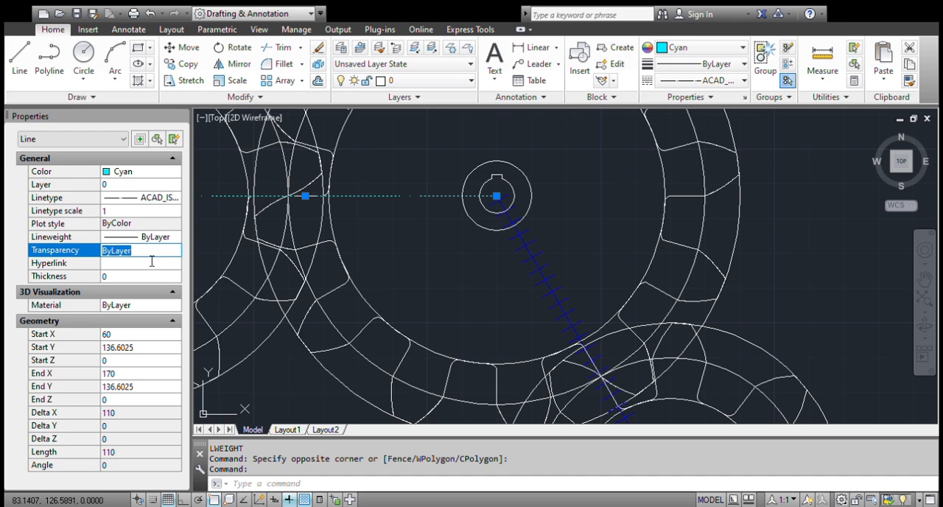
# Set the transparency of the horizontal cyan center line to 45 and clear the selection.
pyautogui.write('45')
pyautogui.click(151, 263)
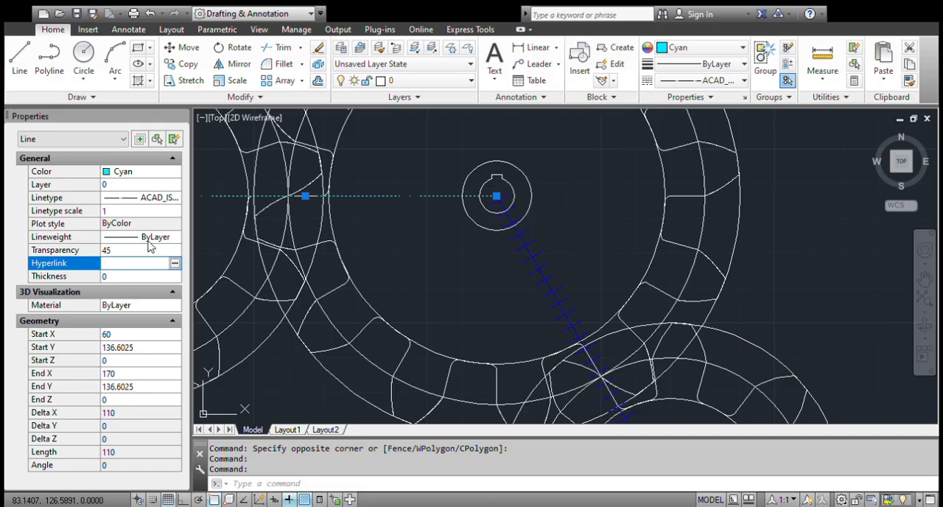
pyautogui.click(471, 271)
pyautogui.click(431, 253)
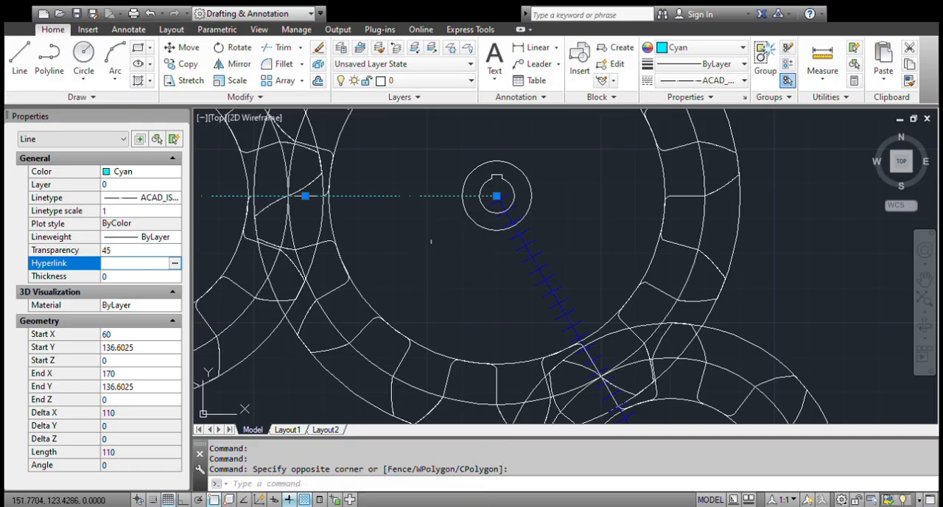
pyautogui.press('Escape')
# Inspect the thickness and transparency of the cyan and blue center lines up close between the gear hubs.
pyautogui.scroll(5, 436, 228)
pyautogui.scroll(10, 435, 223)
pyautogui.scroll(-10, 407, 269)
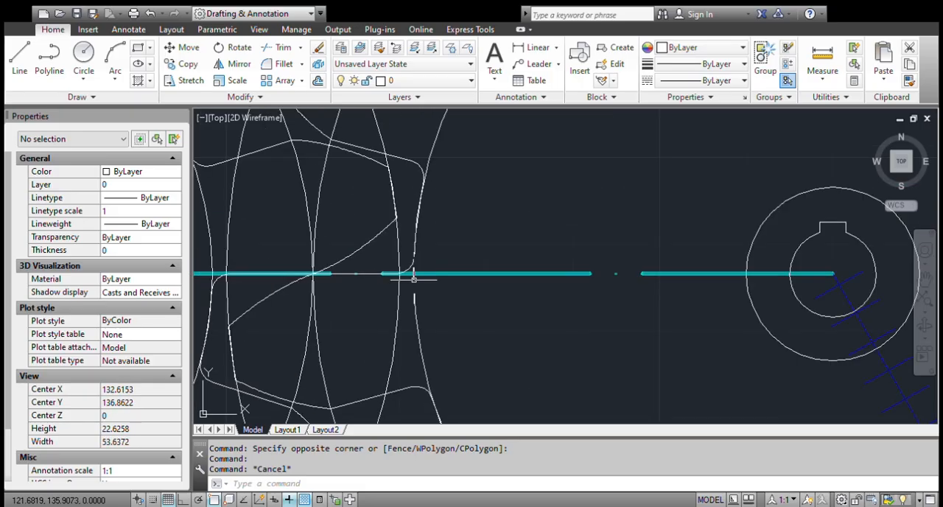
pyautogui.scroll(-6, 374, 295)
pyautogui.scroll(2, 291, 295)
pyautogui.scroll(8, 291, 324)
pyautogui.scroll(-4, 285, 327)
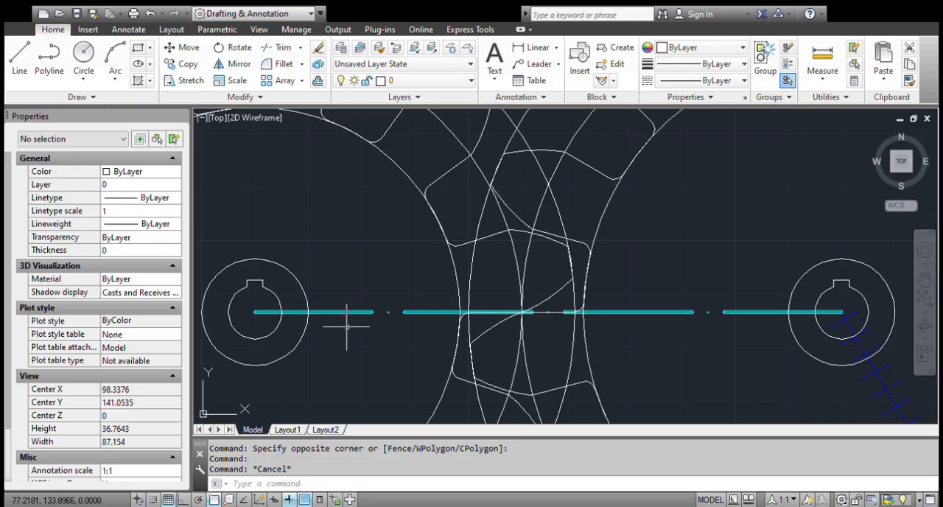
pyautogui.scroll(6, 464, 328)
pyautogui.scroll(-8, 584, 316)
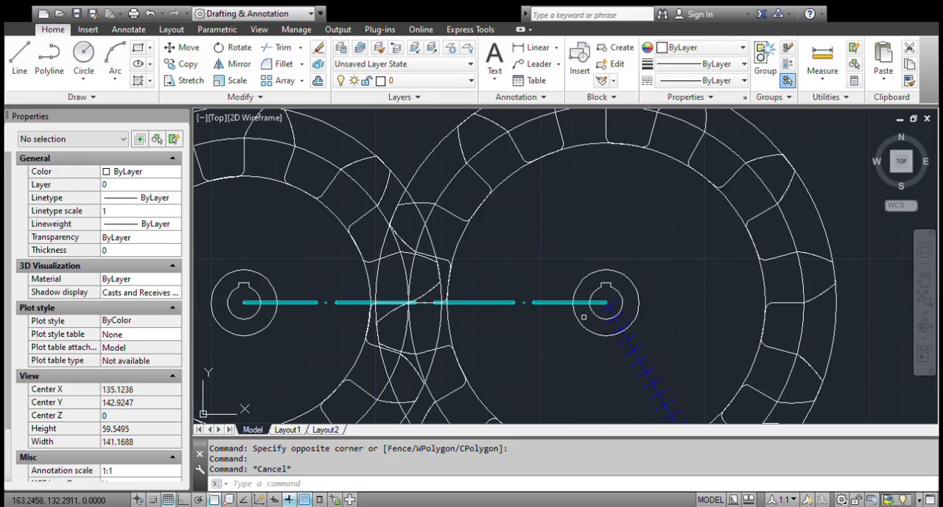
pyautogui.scroll(6, 584, 317)
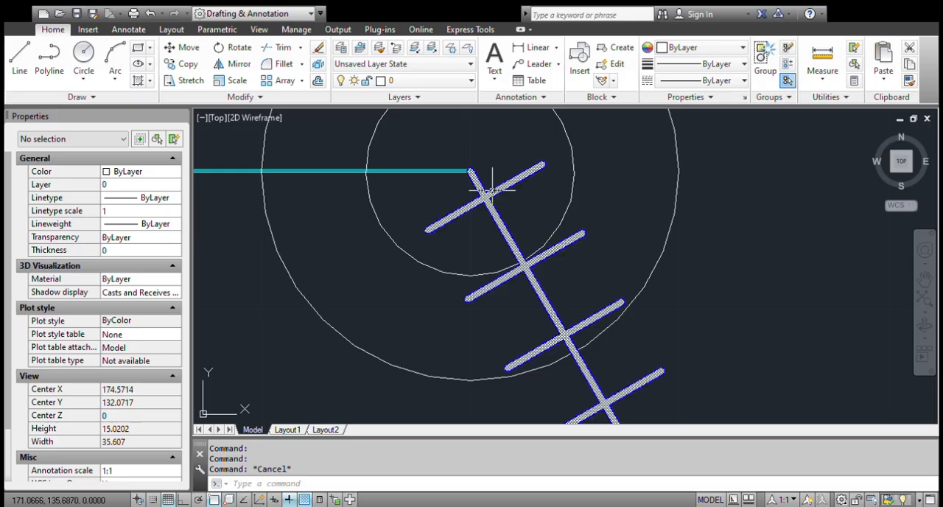
# Look through the draw order options for the blue diagonal center line and clear the selection.
pyautogui.click(509, 208)
pyautogui.click(458, 238)
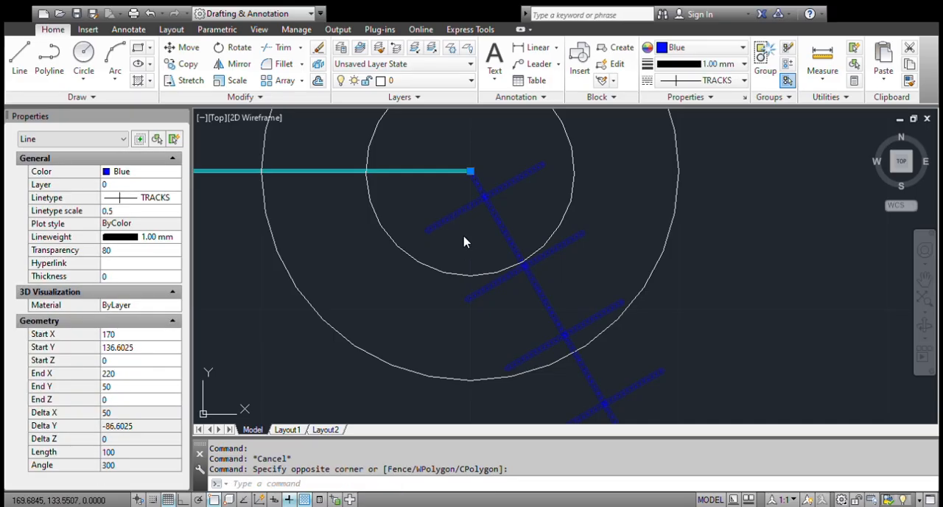
pyautogui.rightClick(465, 242)
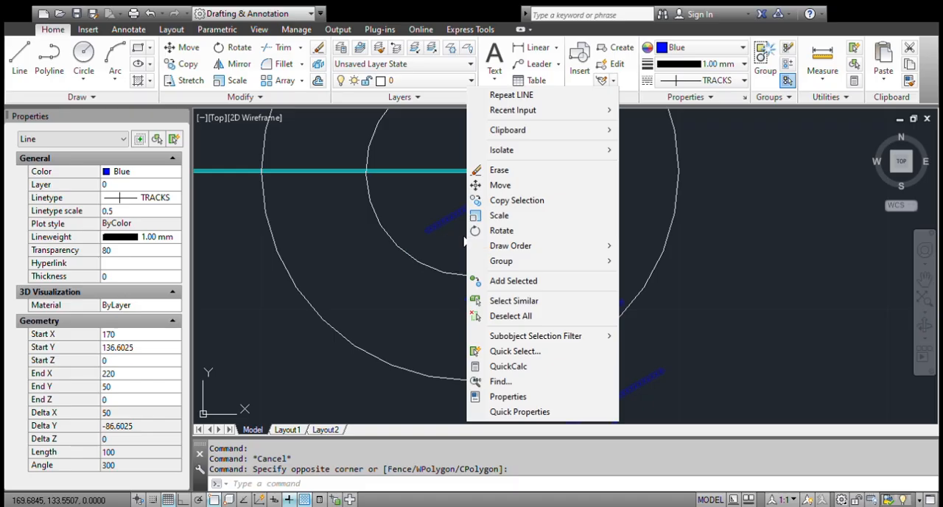
pyautogui.moveTo(510, 245)
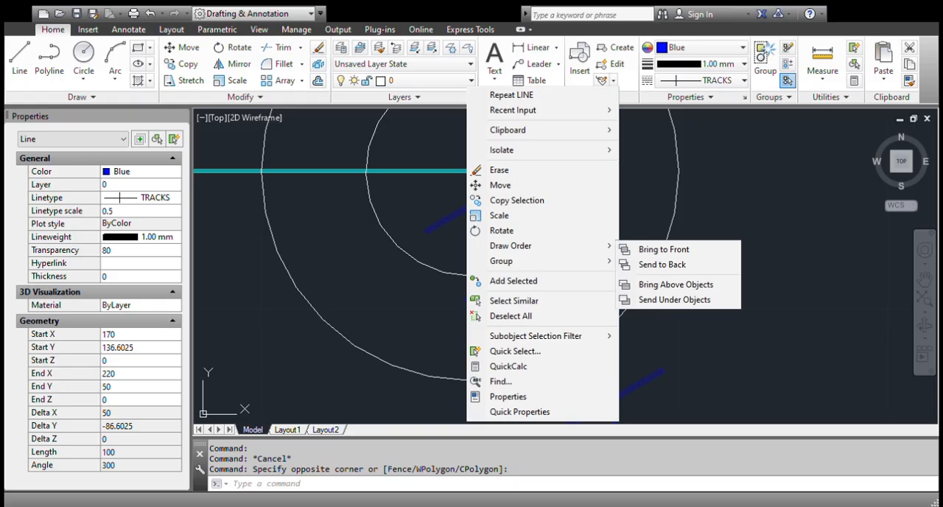
pyautogui.click(360, 256)
pyautogui.click(368, 232)
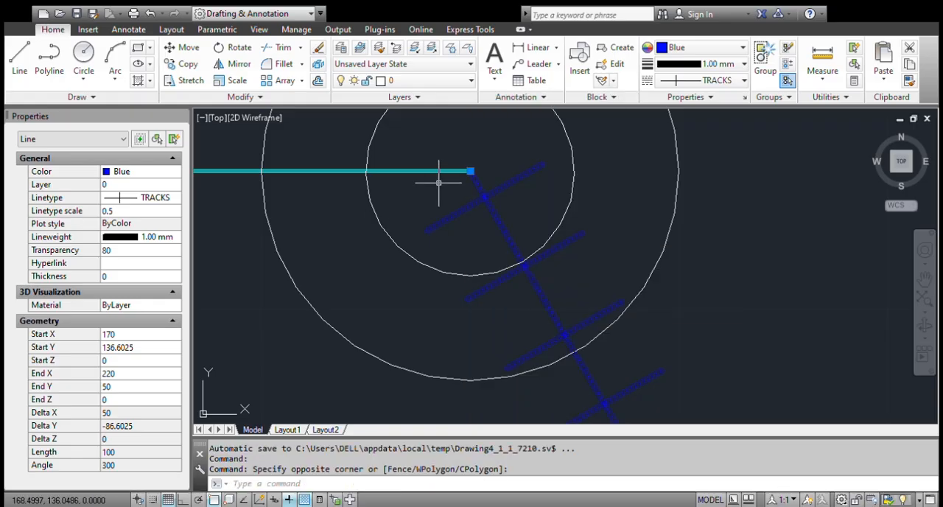
pyautogui.press('Escape')
# Select both center lines at their shared endpoint, clear the selection, and examine the cyan line where it crosses the gear teeth.
pyautogui.click(487, 156)
pyautogui.click(432, 192)
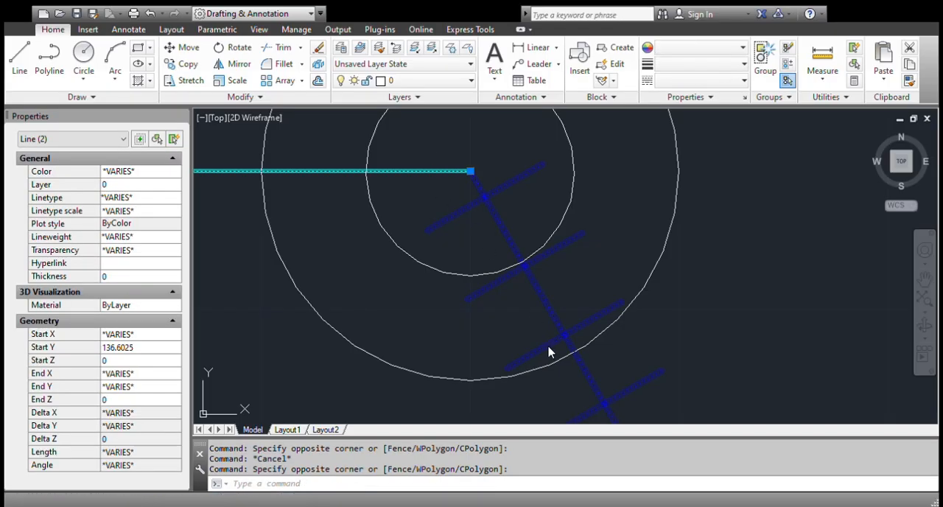
pyautogui.press('Escape')
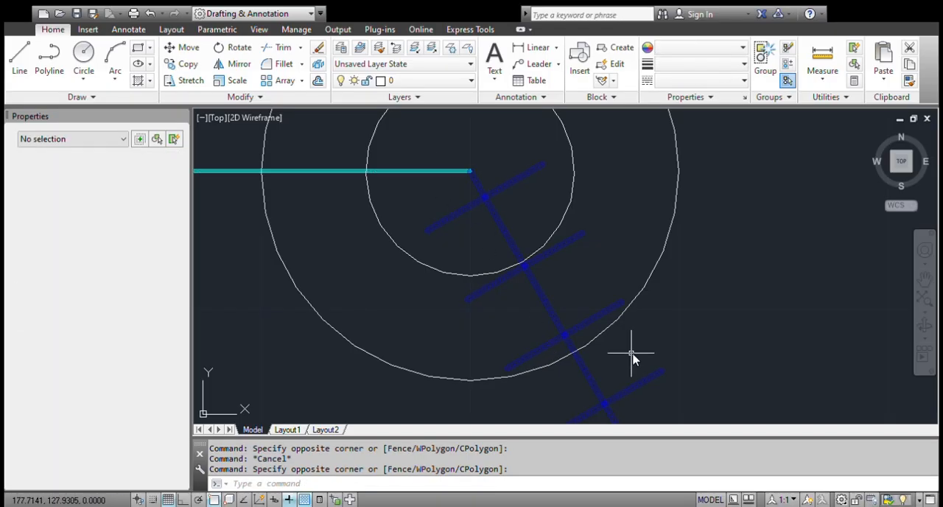
pyautogui.scroll(-10, 667, 295)
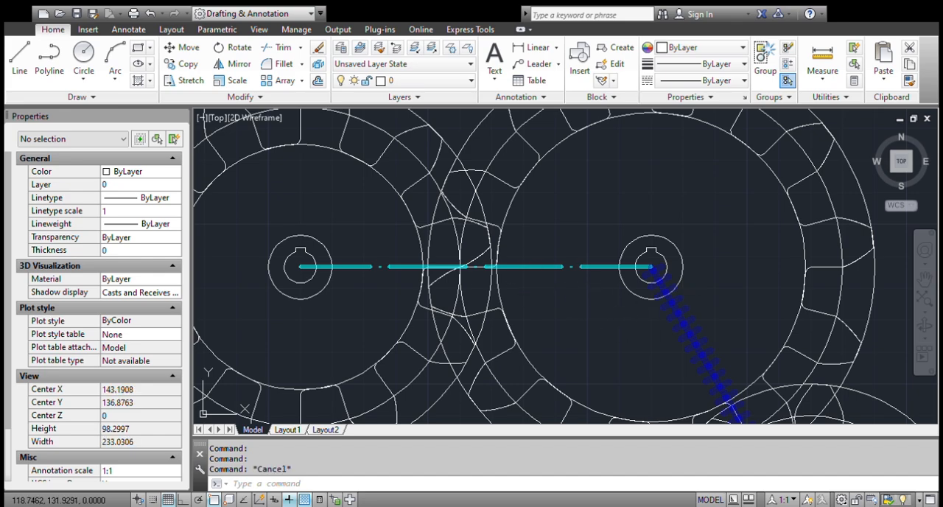
pyautogui.scroll(8, 434, 279)
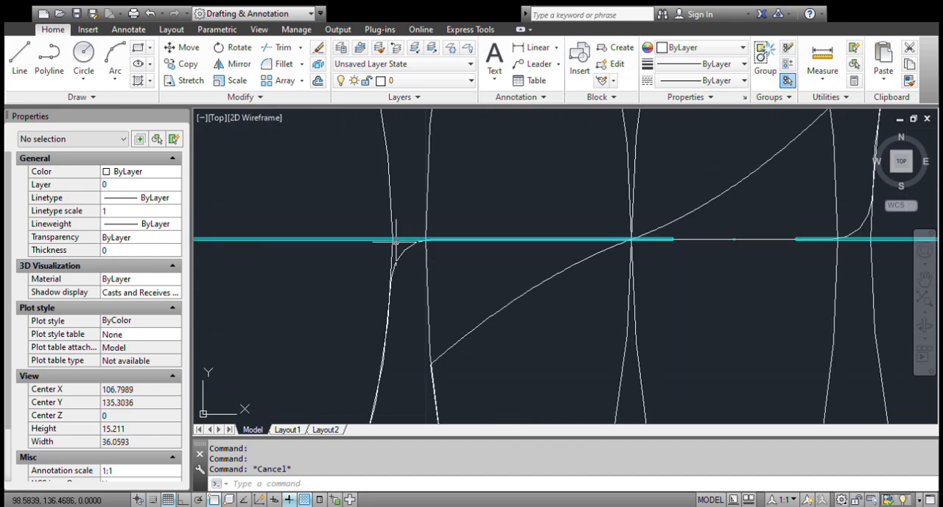
pyautogui.scroll(-8, 398, 241)
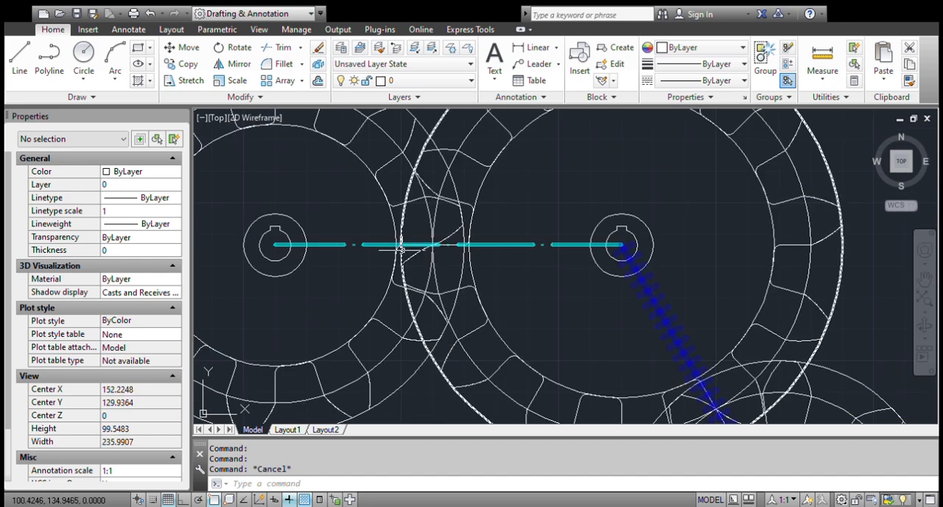
# Set the transparency of the horizontal cyan center line to 0 and clear the selection.
pyautogui.click(356, 259)
pyautogui.click(334, 222)
pyautogui.click(153, 253)
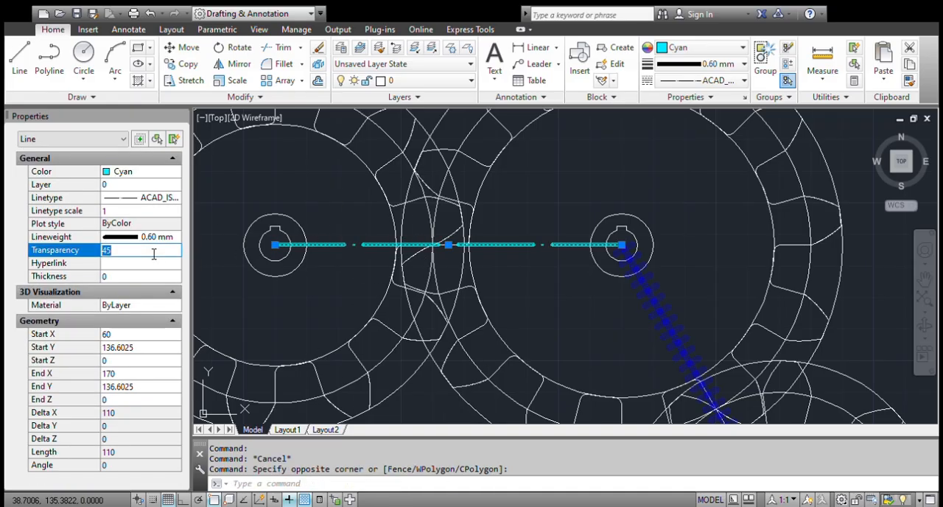
pyautogui.write('0')
pyautogui.press('Return')
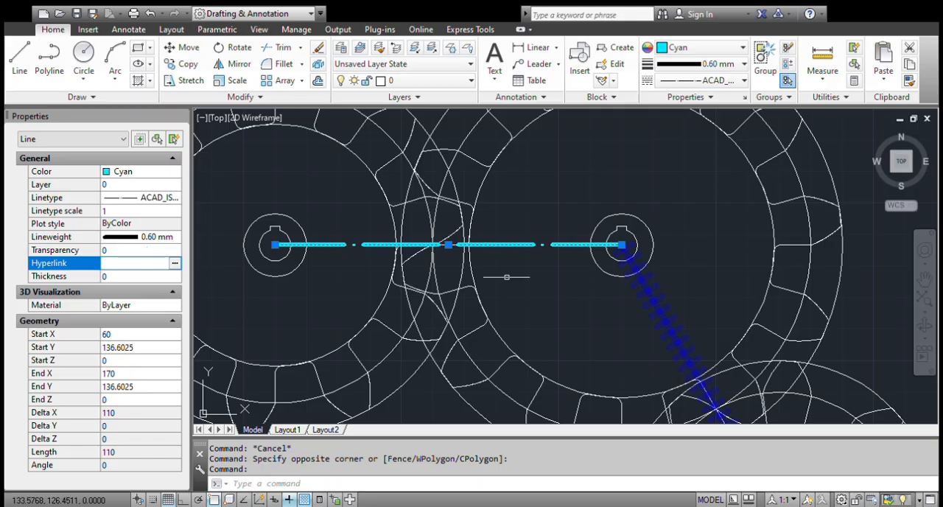
pyautogui.press('Escape')
pyautogui.press('Escape')
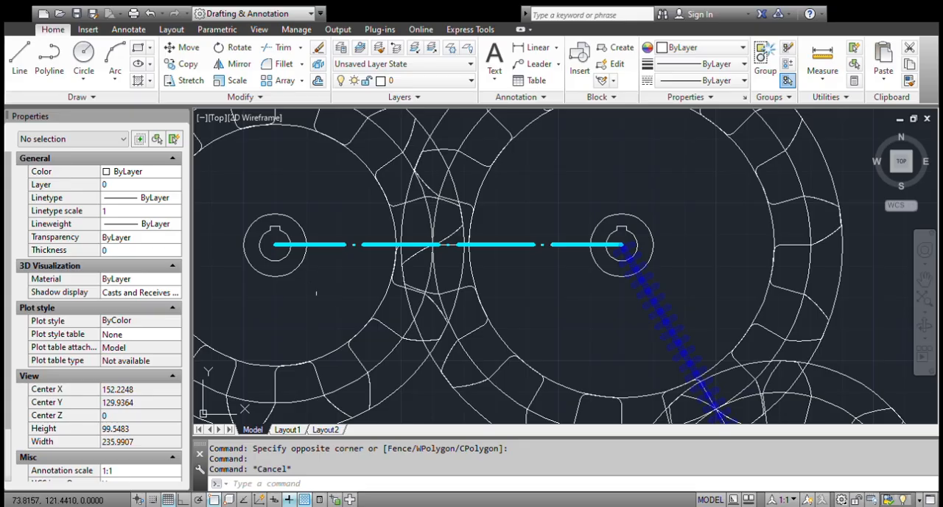
# Review the general and geometry properties of the horizontal cyan center line and clear the selection.
pyautogui.click(377, 250)
pyautogui.click(331, 224)
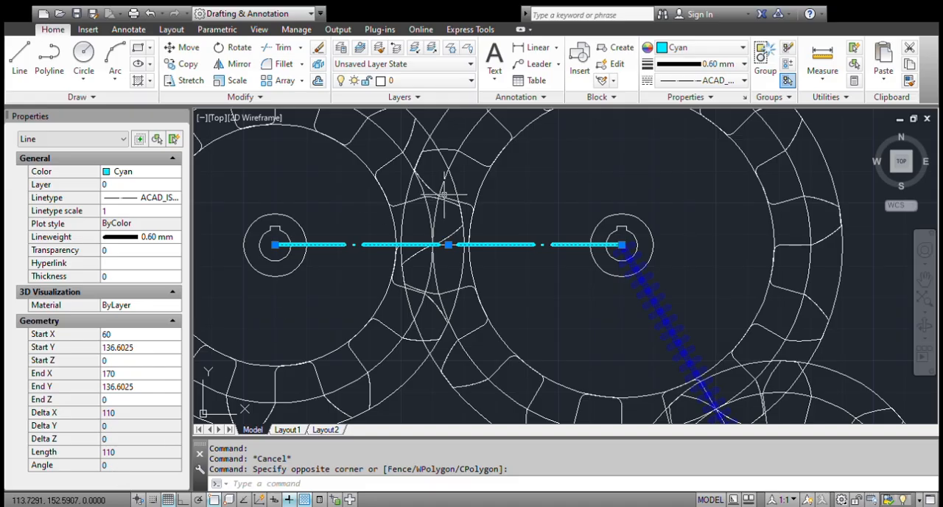
pyautogui.press('Escape')
# Select the middle gear's root circle and review its radius, diameter and area properties.
pyautogui.scroll(-2, 527, 274)
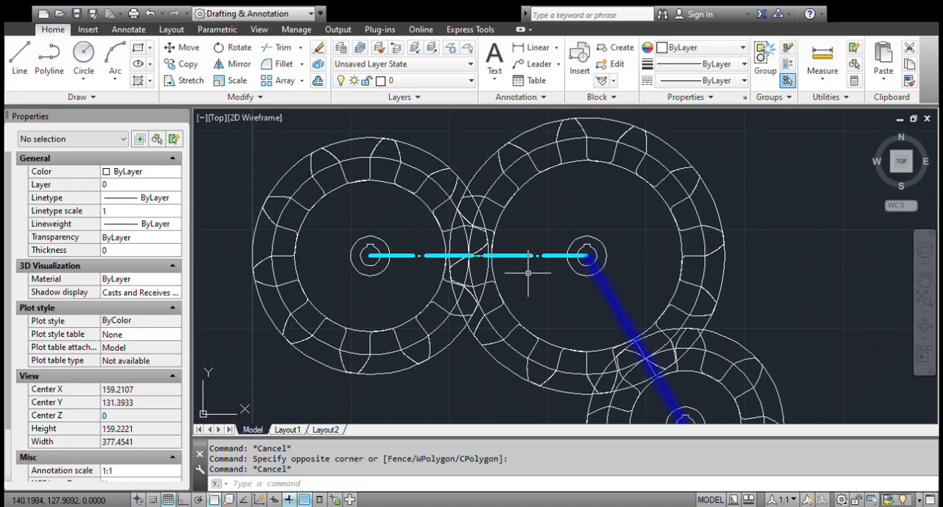
pyautogui.click(530, 177)
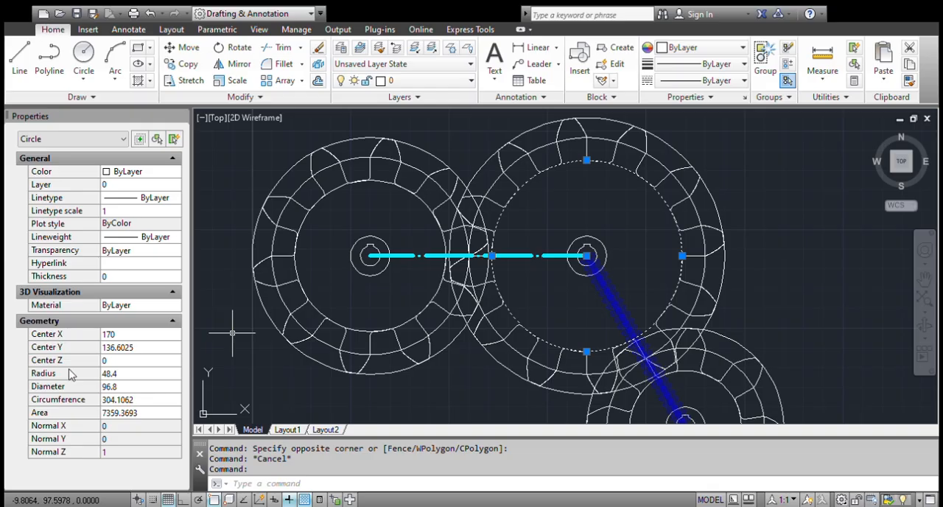
pyautogui.click(134, 373)
pyautogui.click(138, 387)
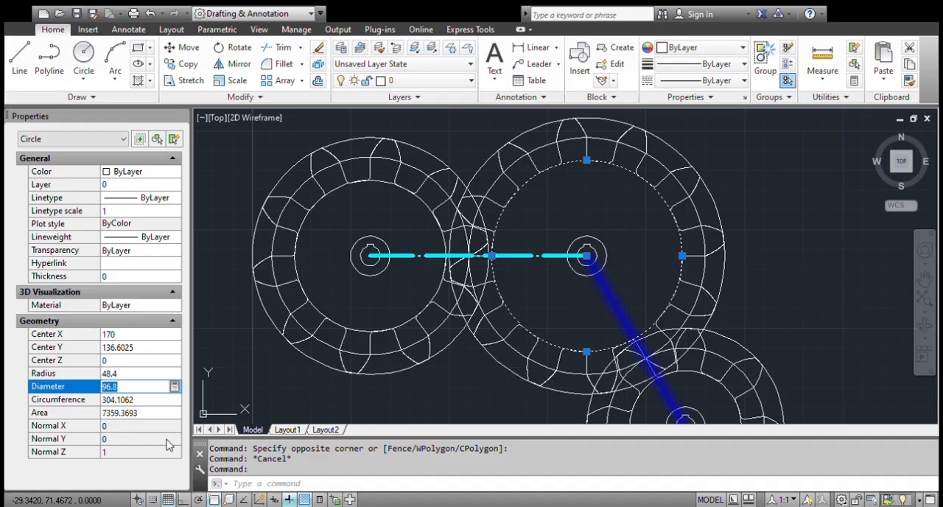
pyautogui.click(156, 415)
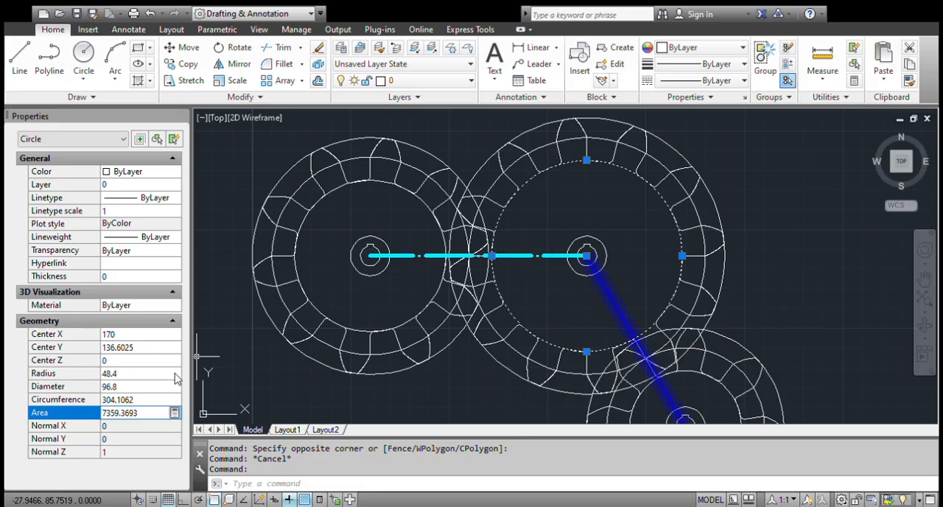
# Set the radius of the middle gear's selected root circle to 100.
pyautogui.click(123, 377)
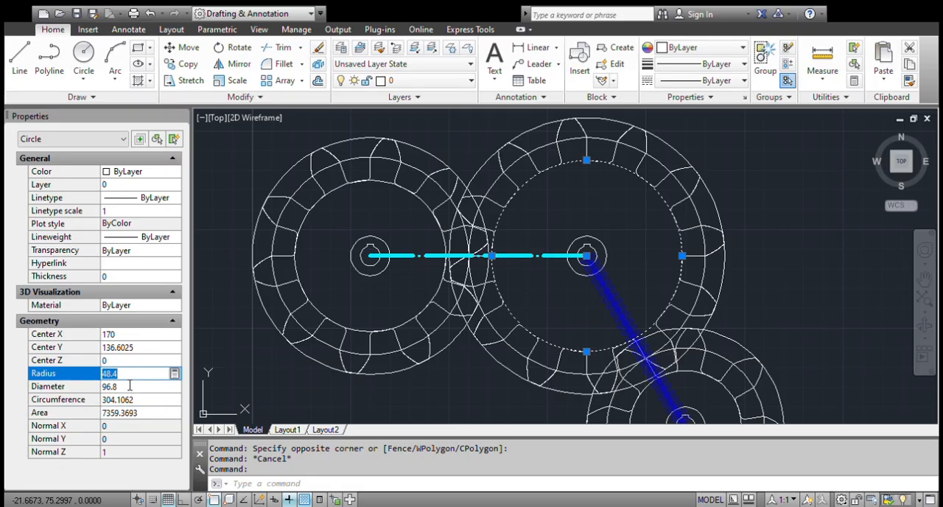
pyautogui.click(114, 376)
pyautogui.click(94, 375)
pyautogui.write('100')
pyautogui.click(140, 386)
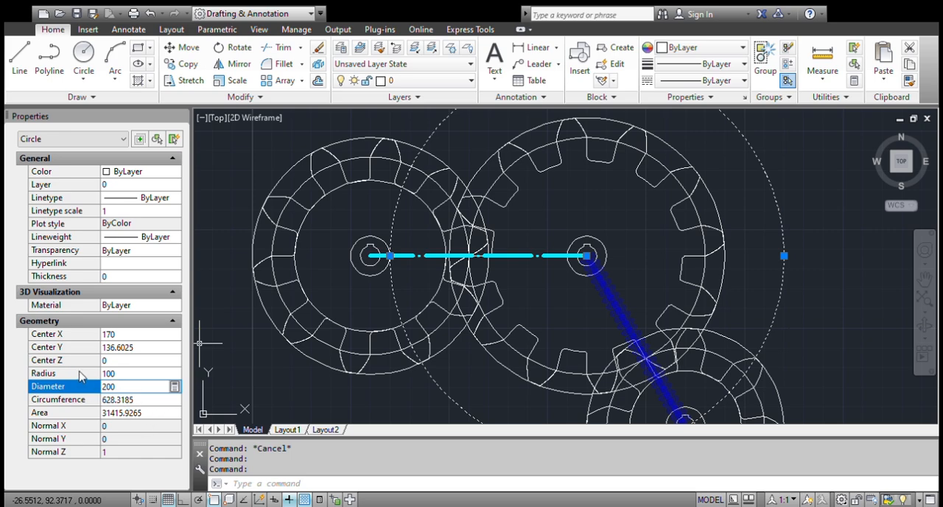
# Set the circumference of the middle gear's selected circle to 500.
pyautogui.click(123, 387)
pyautogui.click(131, 401)
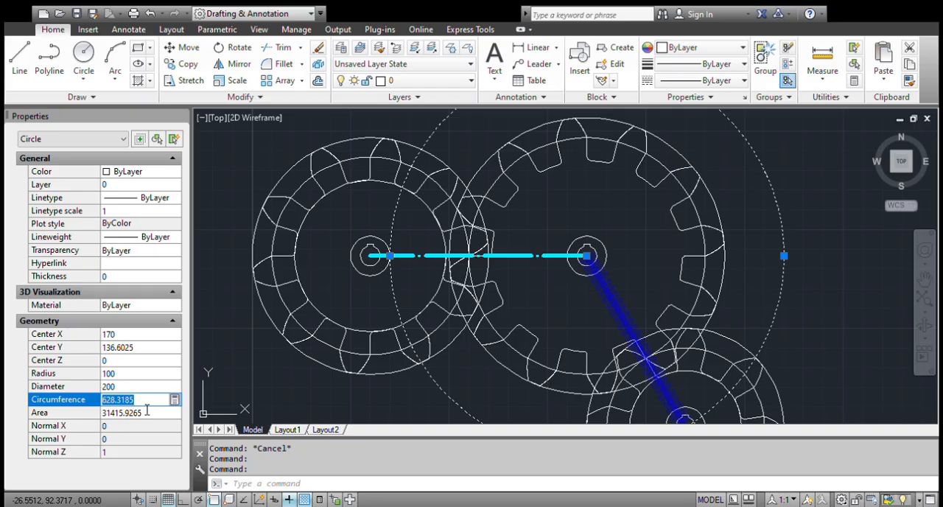
pyautogui.write('500')
pyautogui.click(142, 411)
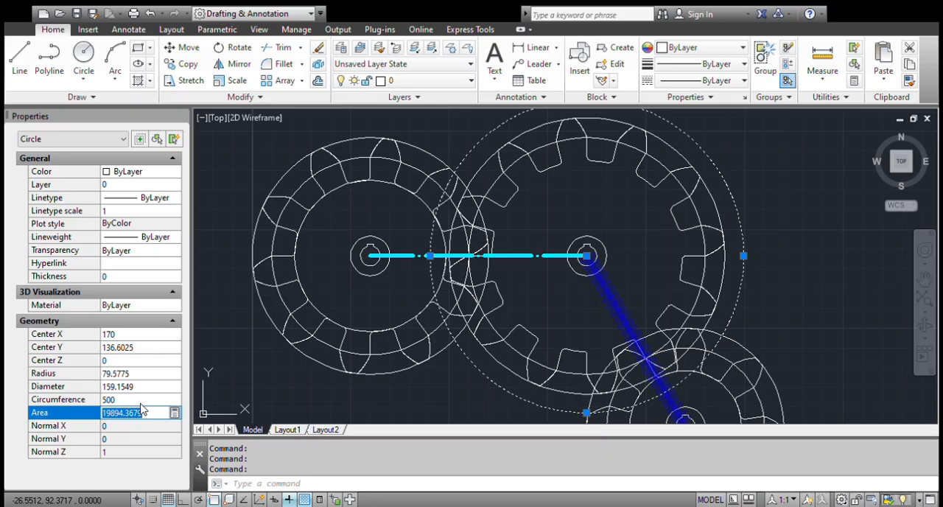
pyautogui.click(268, 361)
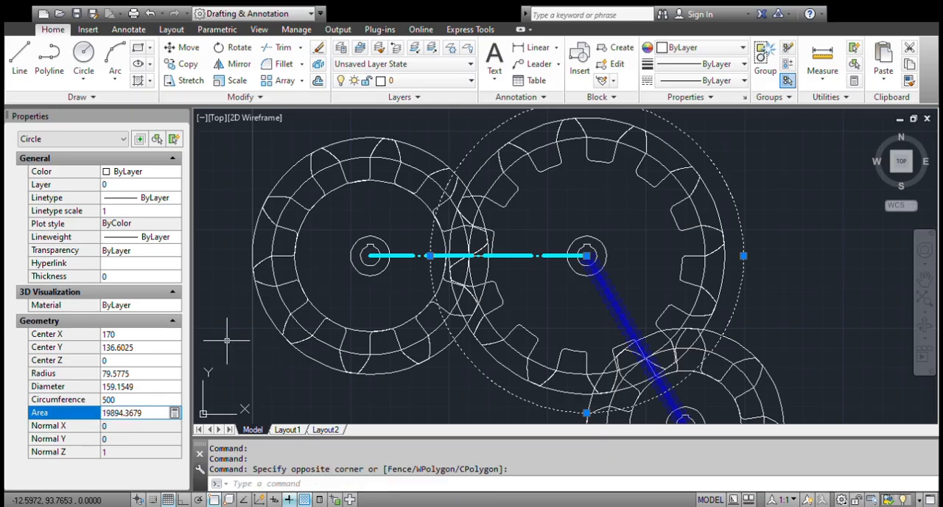
# Clear the selection and undo the last two property changes to the middle gear's root circle.
pyautogui.press('Escape')
pyautogui.hotkey('ctrl', 'z')
pyautogui.hotkey('ctrl', 'z')
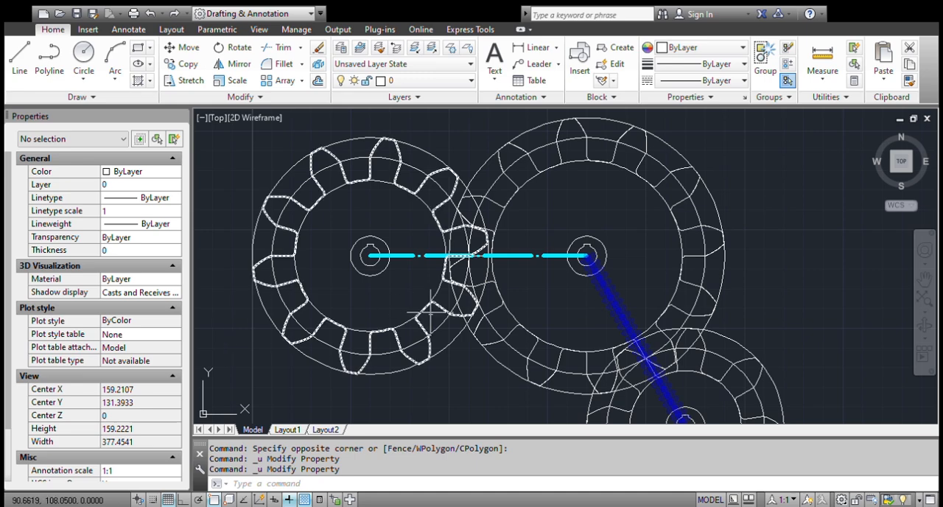
# Select the horizontal cyan center line and review its end coordinates, delta, length and angle properties.
pyautogui.click(509, 266)
pyautogui.click(502, 253)
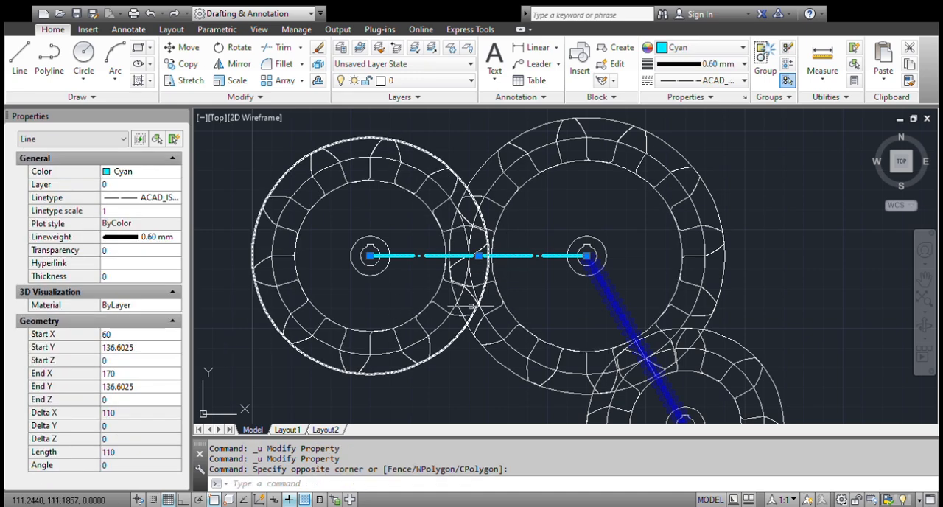
pyautogui.click(120, 420)
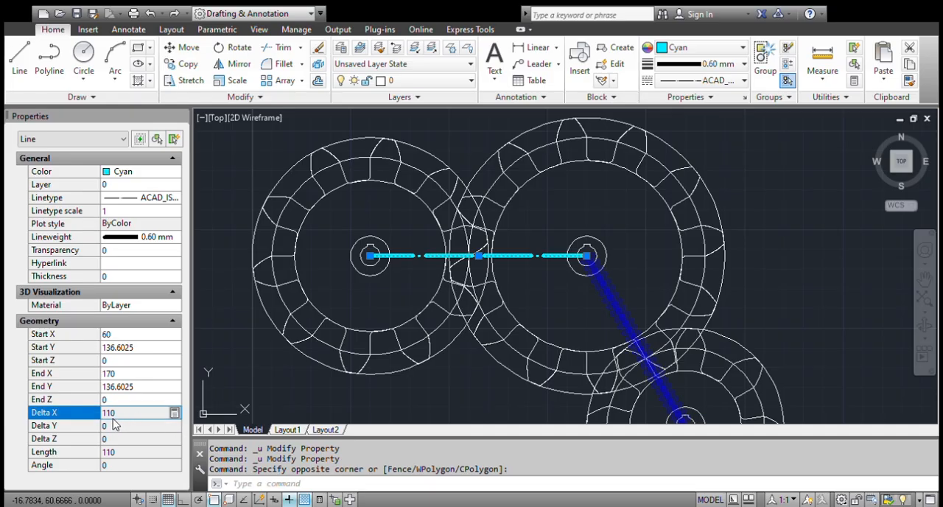
pyautogui.click(125, 427)
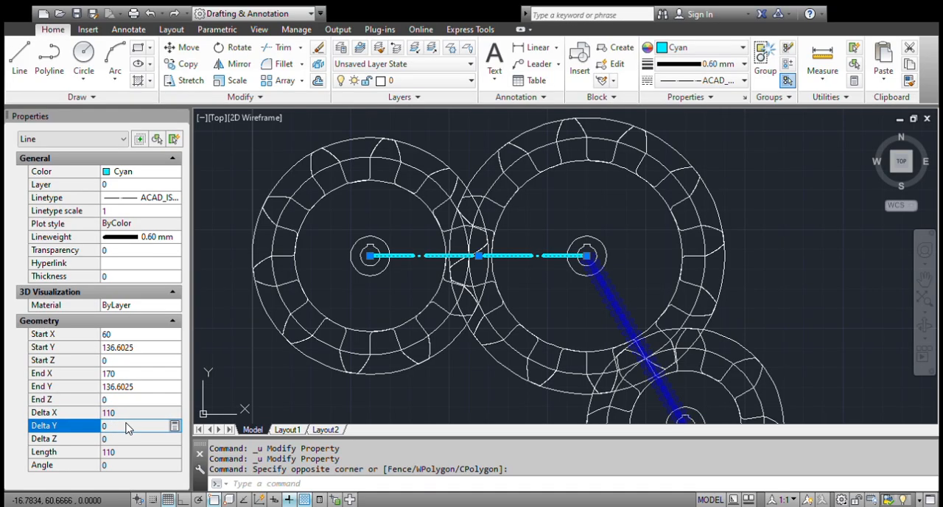
pyautogui.click(110, 402)
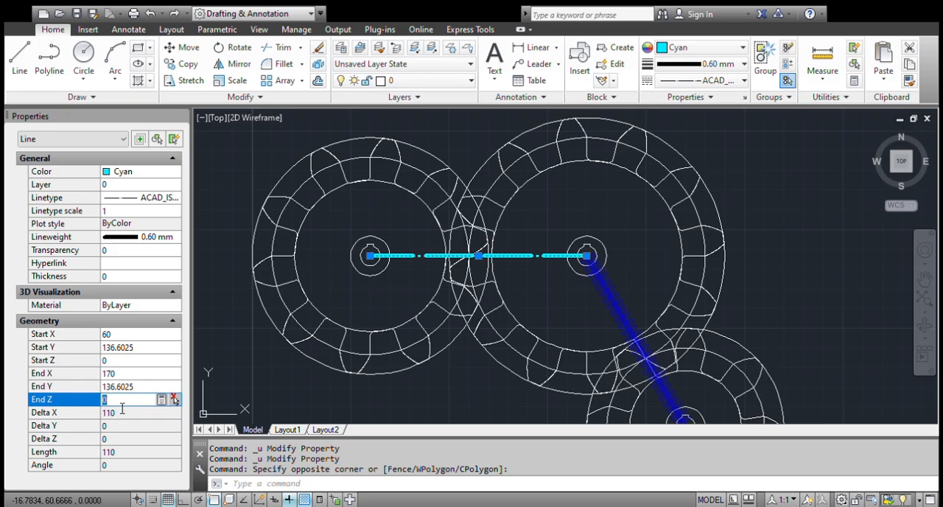
pyautogui.click(123, 388)
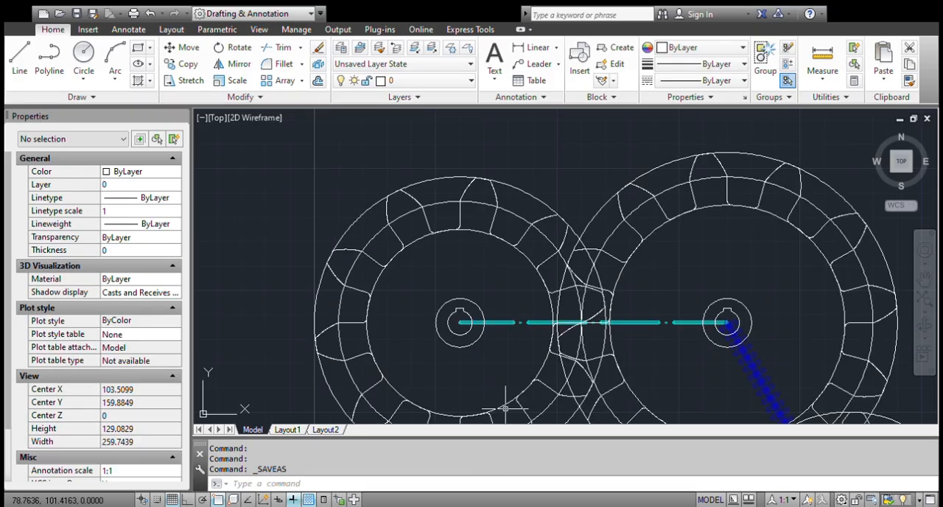
# Select the left gear's tooth outline and review its polyline general, geometry and miscellaneous properties.
pyautogui.click(257, 234)
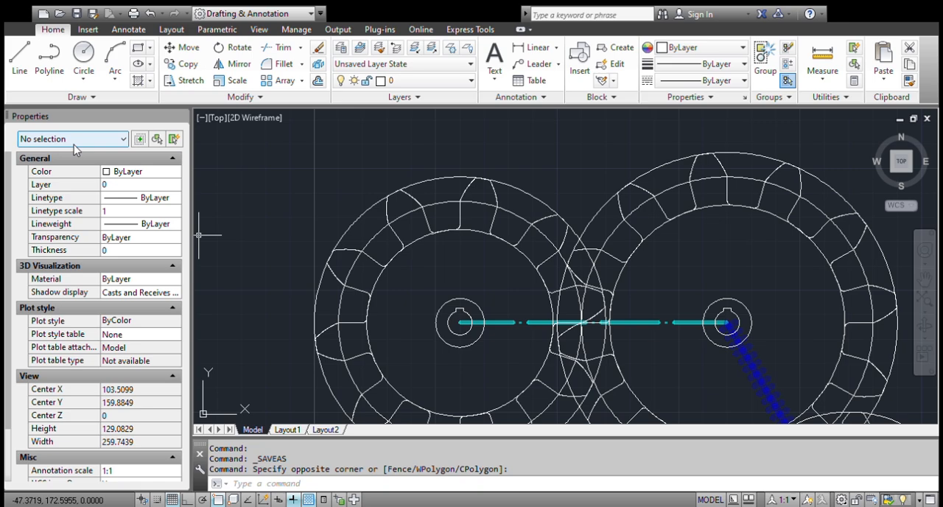
pyautogui.click(117, 173)
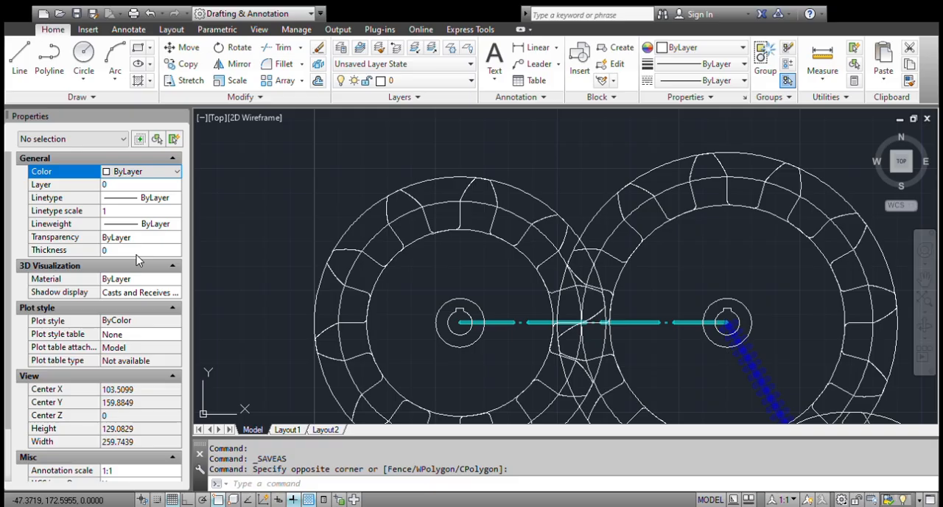
pyautogui.click(393, 229)
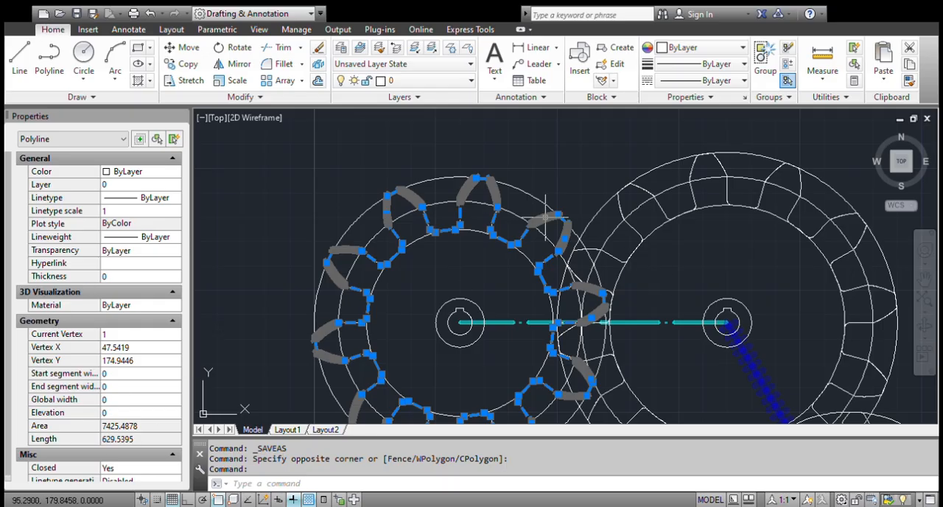
pyautogui.scroll(-1, 125, 302)
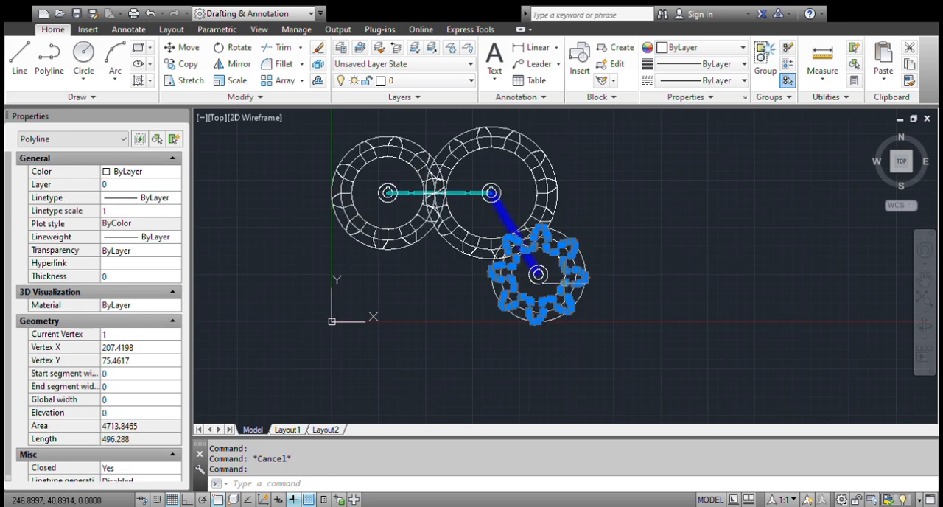
pyautogui.scroll(4, 534, 274)
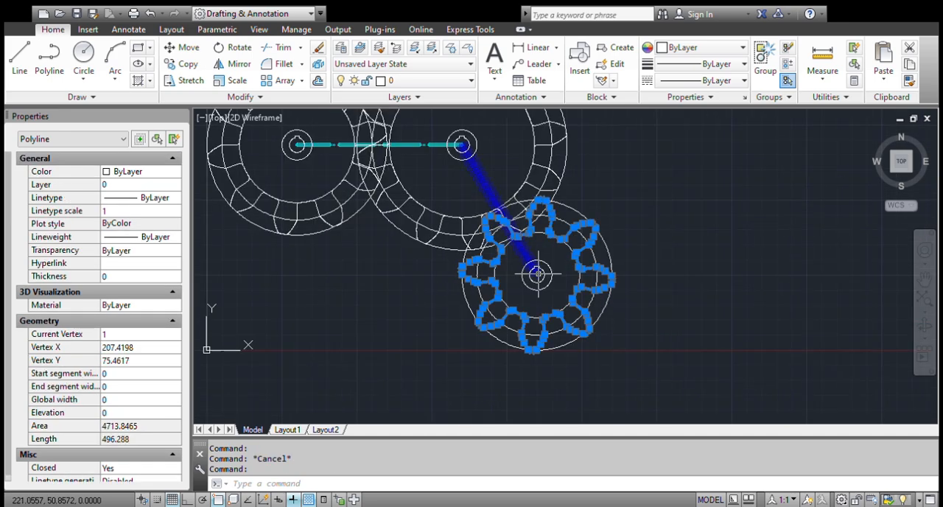
# Set the global width of the smallest gear's tooth outline to 1.
pyautogui.click(63, 401)
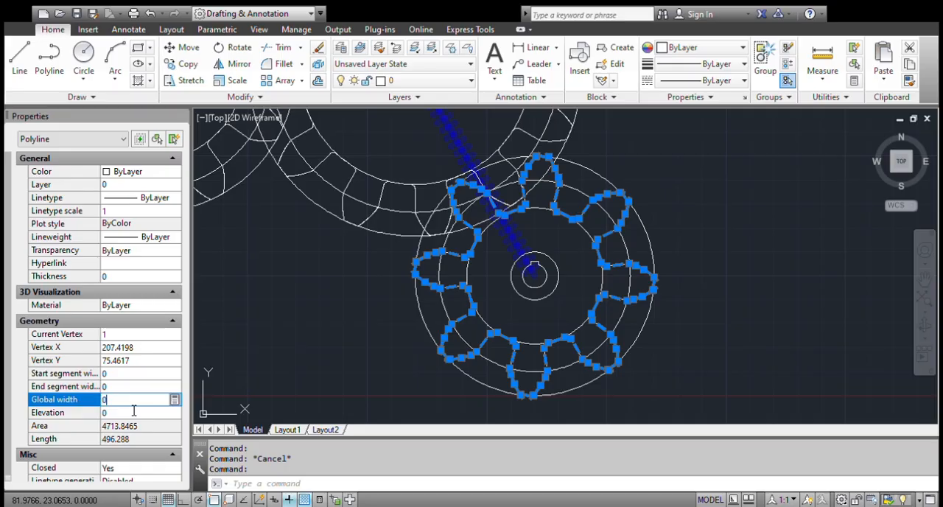
pyautogui.write('1')
pyautogui.click(67, 413)
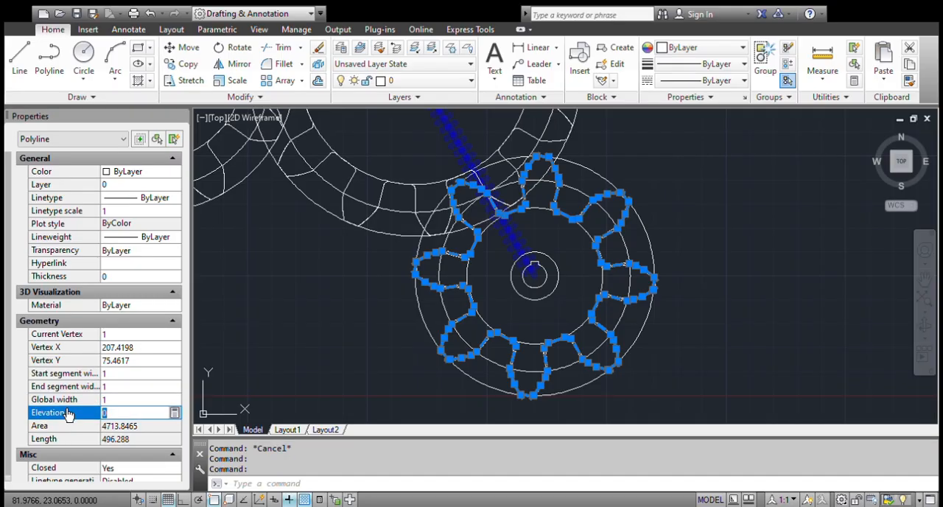
# Set the global width of the smallest gear's tooth outline to 5, clear the selection and inspect the thickened teeth.
pyautogui.click(123, 402)
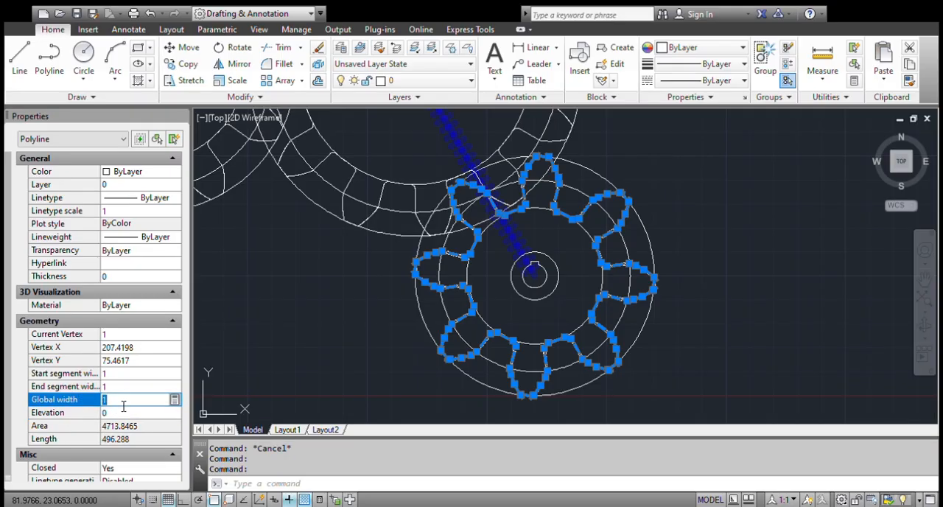
pyautogui.write('5')
pyautogui.press('Return')
pyautogui.press('Escape')
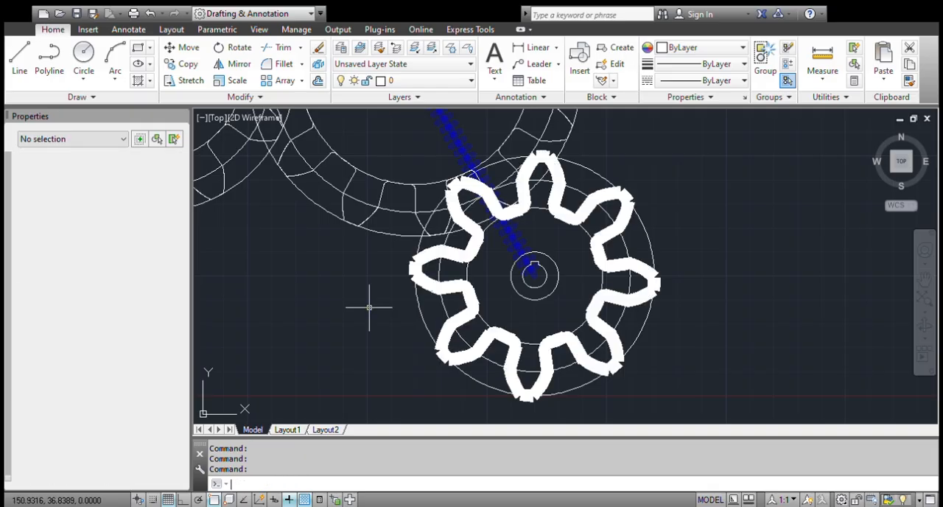
pyautogui.scroll(-3, 372, 307)
pyautogui.scroll(5, 438, 319)
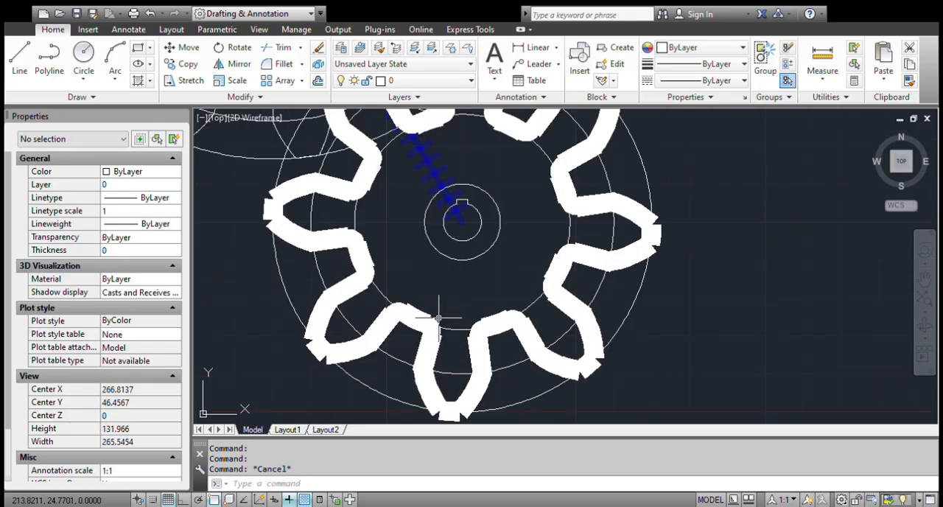
pyautogui.scroll(-5, 441, 340)
pyautogui.scroll(5, 438, 343)
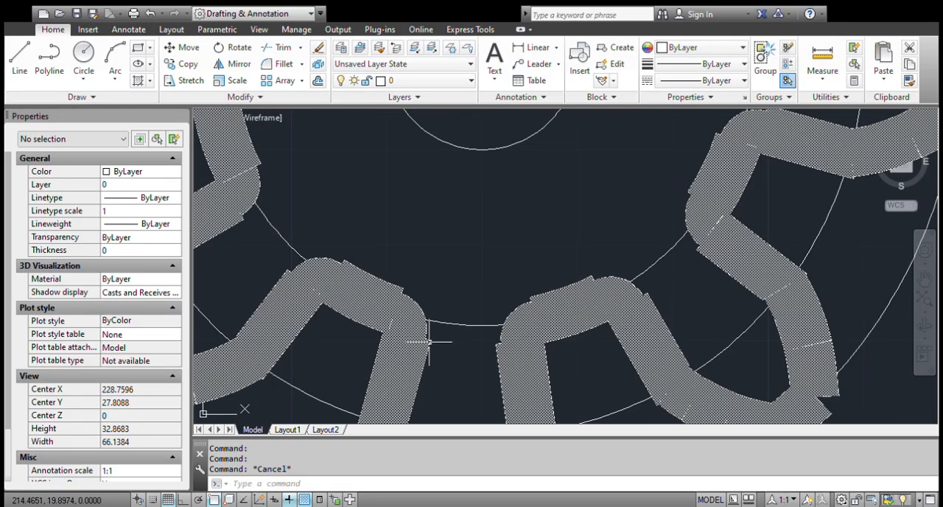
# Reselect the smallest gear's tooth outline, reduce its global width to 1 and clear the selection.
pyautogui.click(430, 341)
pyautogui.scroll(-5, 430, 343)
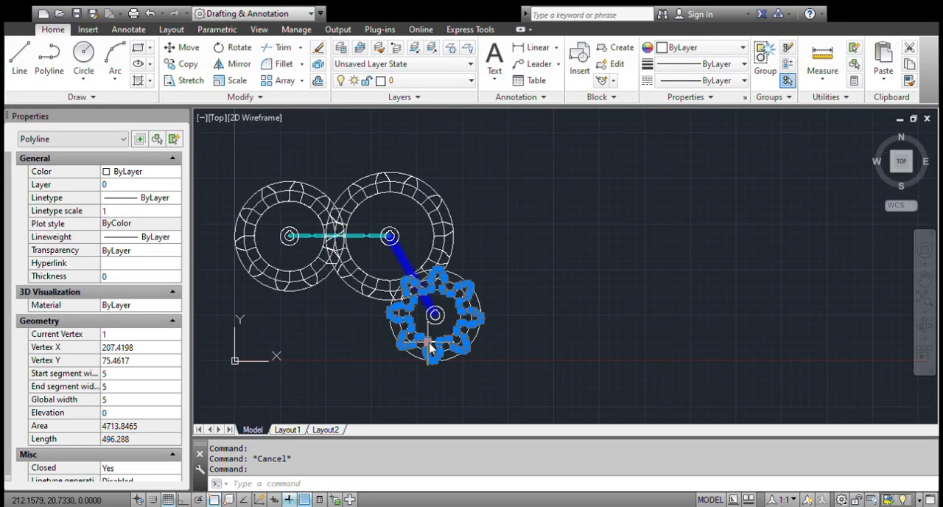
pyautogui.scroll(5, 431, 341)
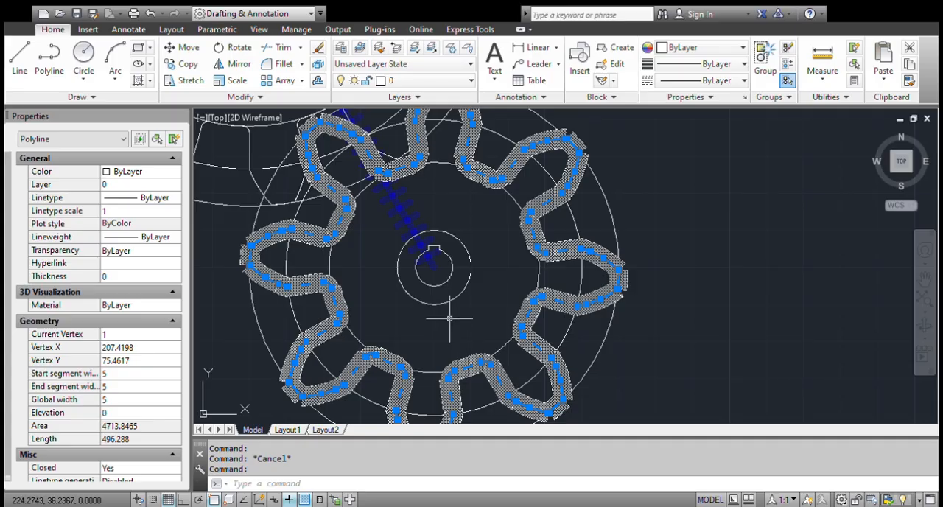
pyautogui.click(143, 401)
pyautogui.write('1')
pyautogui.click(142, 410)
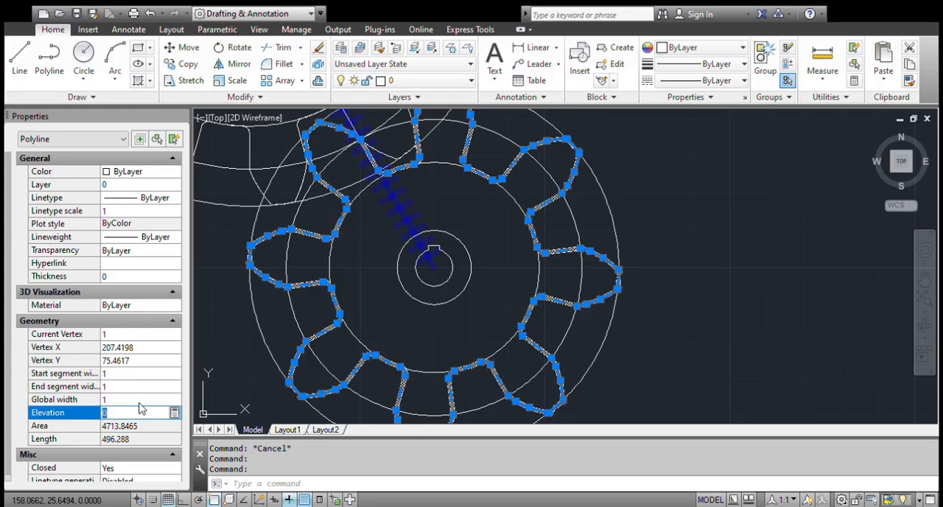
pyautogui.press('Escape')
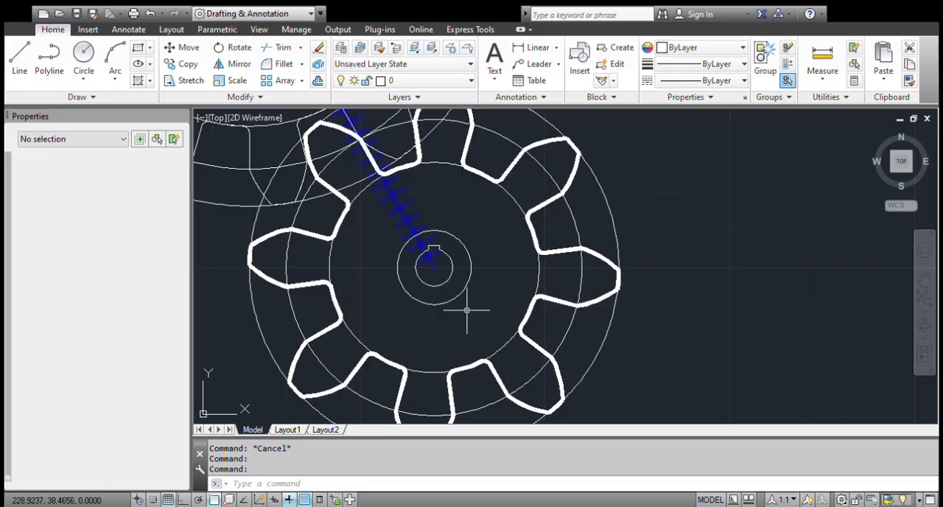
pyautogui.scroll(-5, 417, 257)
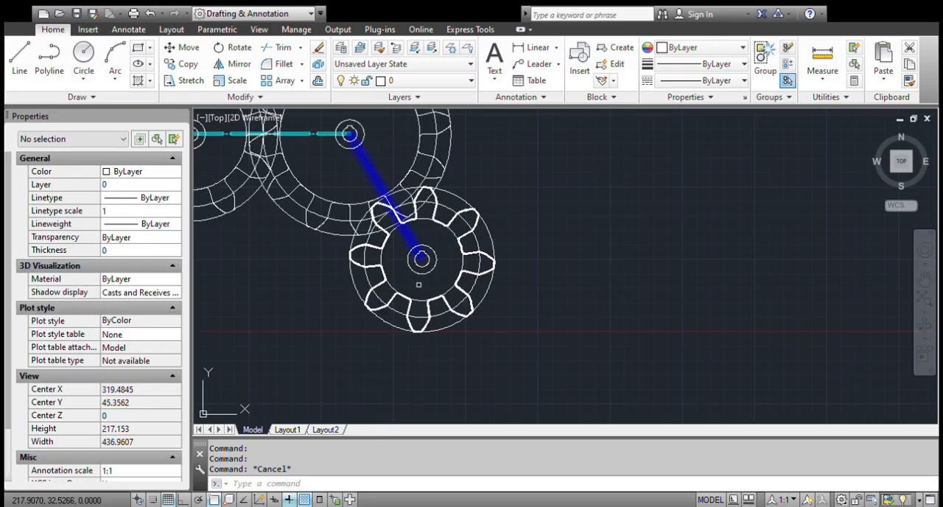
pyautogui.scroll(3, 414, 280)
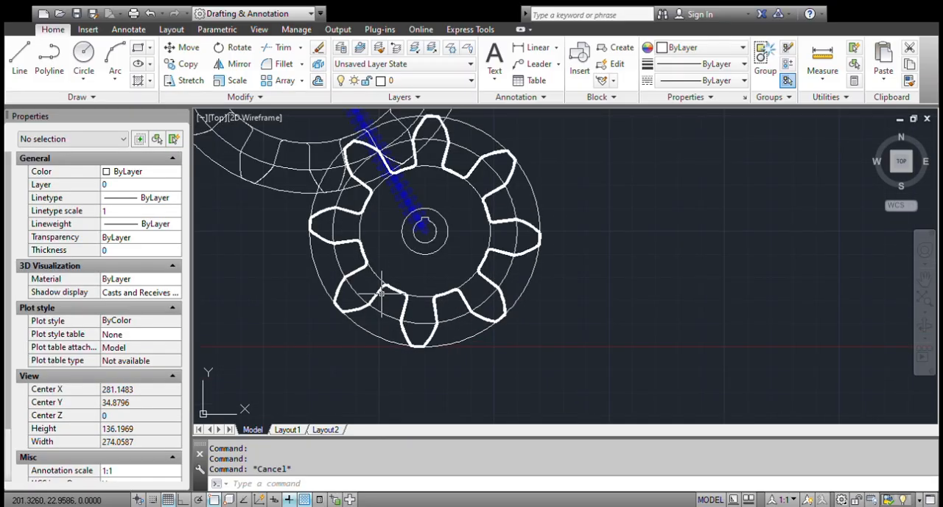
pyautogui.click(372, 269)
pyautogui.press('Escape')
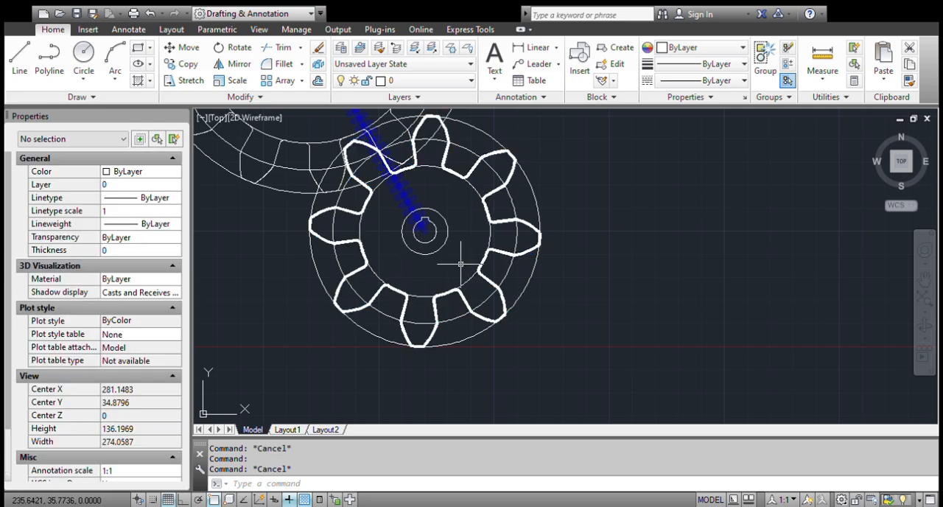
# Draw a rectangle in the empty area beside the smallest gear and select it to show its polyline properties.
pyautogui.scroll(-4, 435, 244)
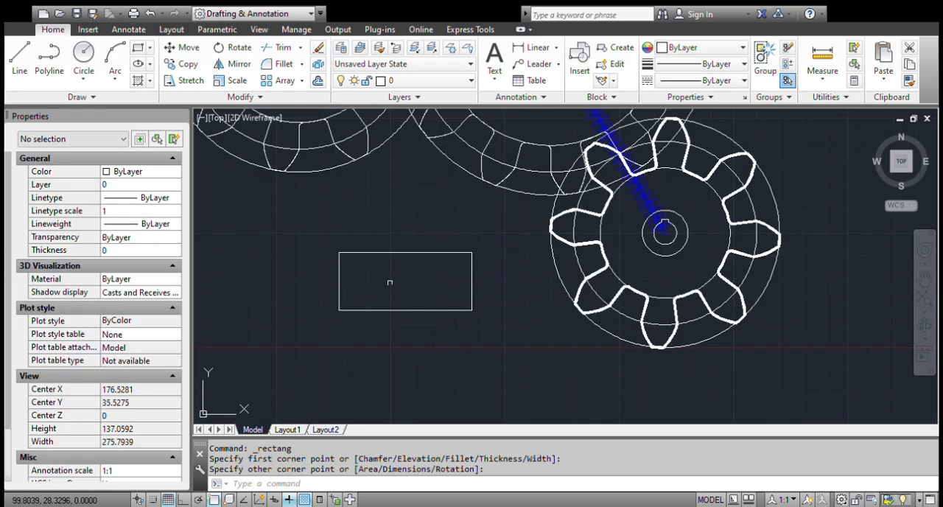
pyautogui.click(389, 275)
pyautogui.click(362, 216)
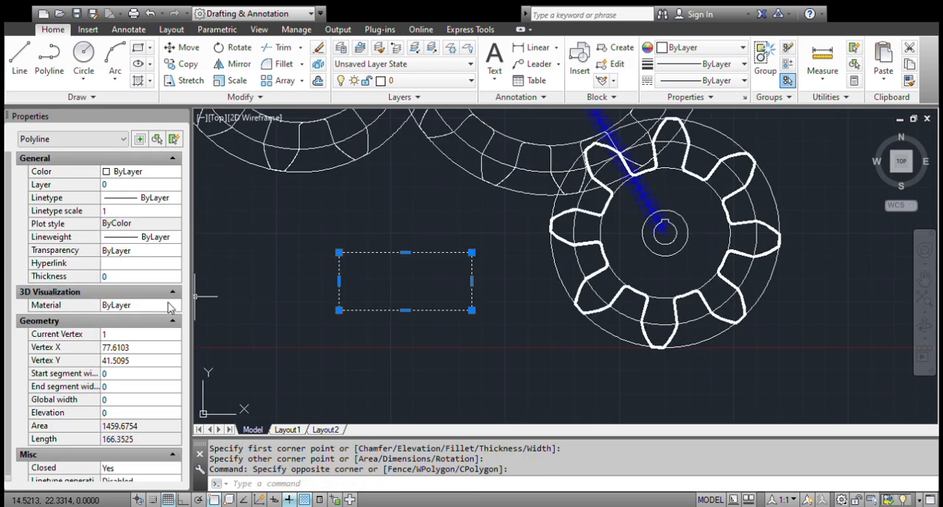
pyautogui.scroll(-1, 169, 307)
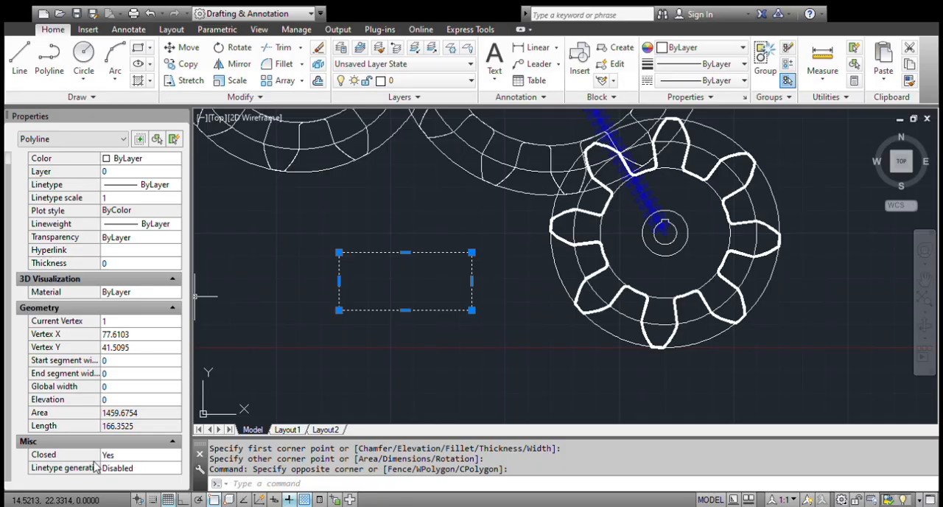
# Set the rectangle's Closed property to No and clear the selection.
pyautogui.click(125, 457)
pyautogui.click(126, 457)
pyautogui.click(127, 480)
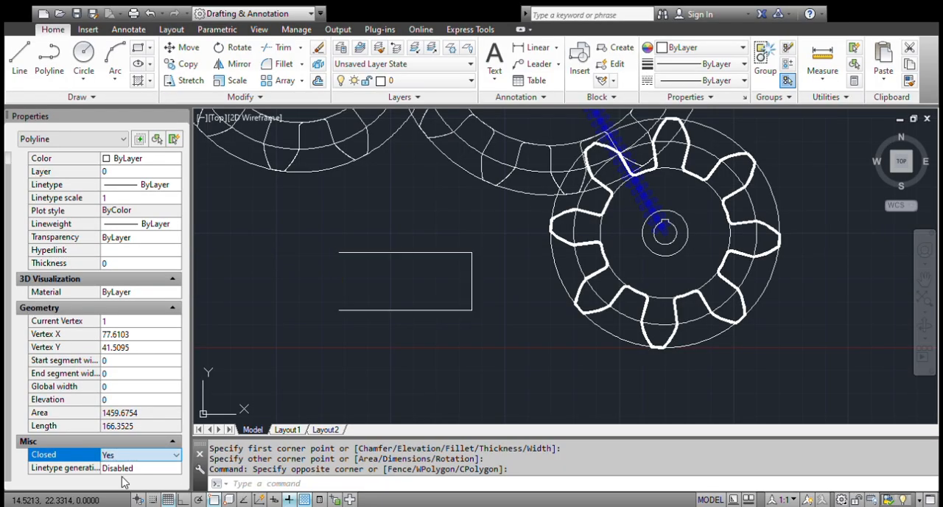
pyautogui.press('Escape')
# Select the open rectangle again and set its Closed property to Yes.
pyautogui.click(437, 349)
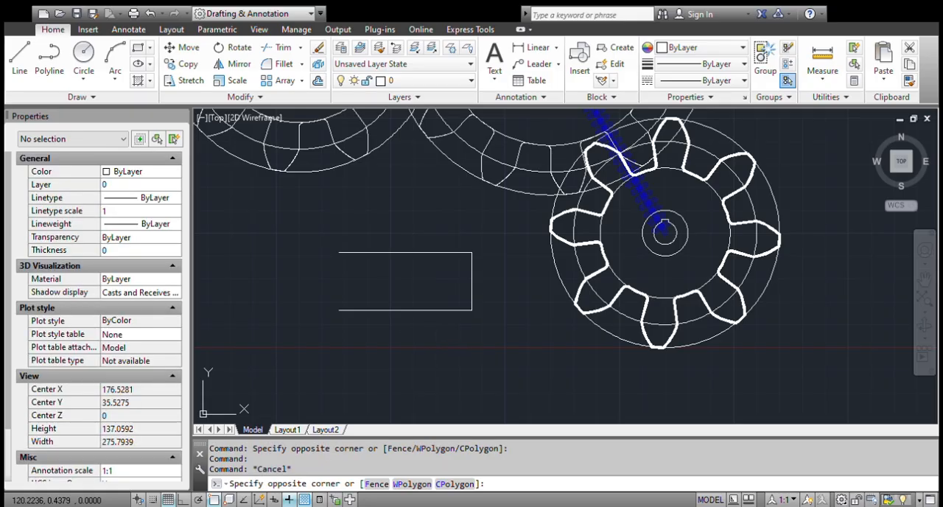
pyautogui.click(368, 292)
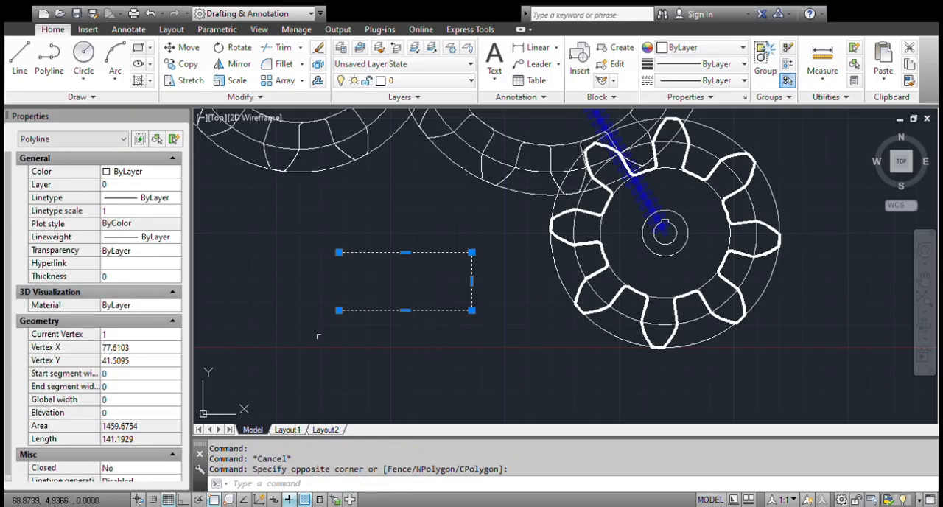
pyautogui.scroll(-1, 138, 374)
pyautogui.click(137, 458)
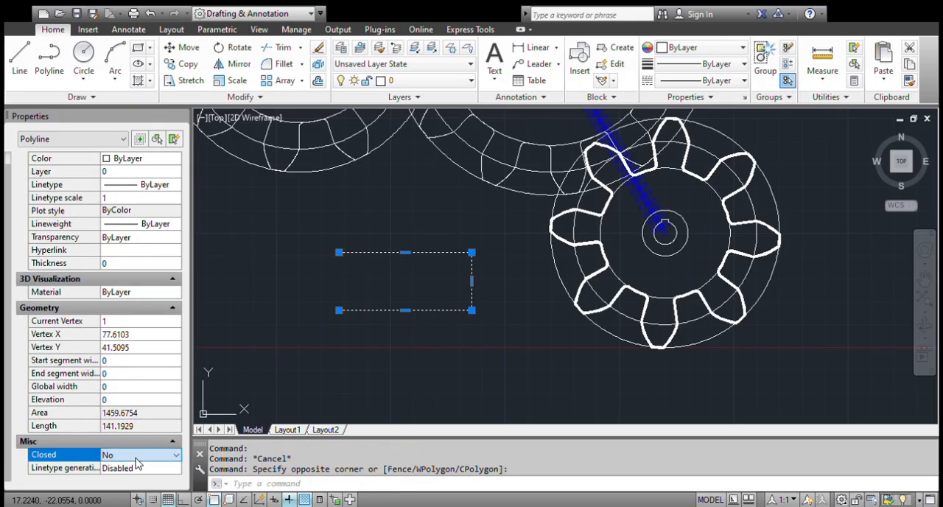
pyautogui.click(129, 469)
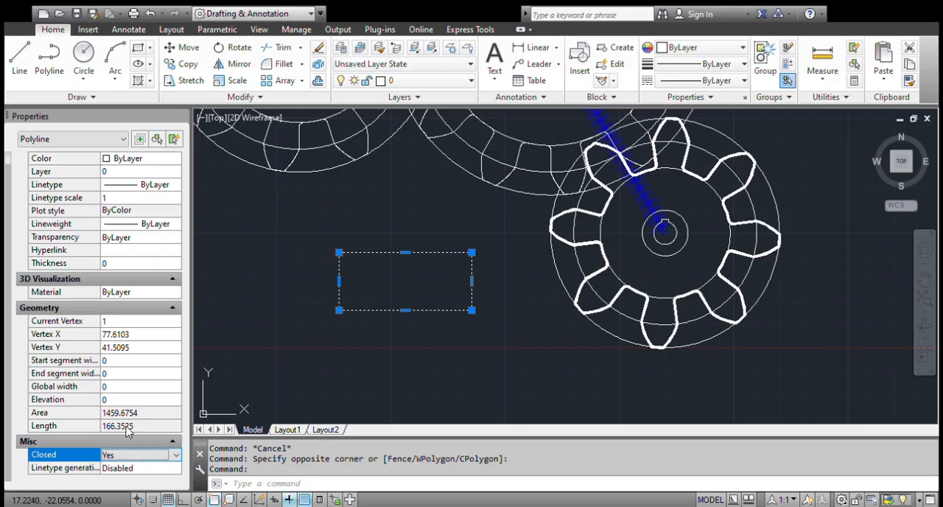
# Delete the test rectangle beside the smallest gear.
pyautogui.click(514, 354)
pyautogui.click(440, 353)
pyautogui.press('Delete')
pyautogui.scroll(-4, 471, 252)
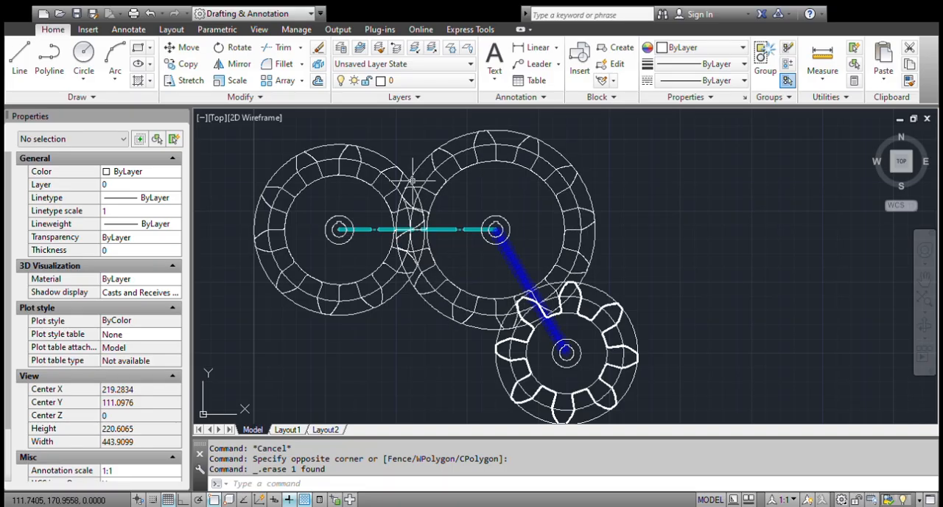
# Create a layer named Engranajes in the Layer Properties Manager and set its color to red.
pyautogui.click(339, 48)
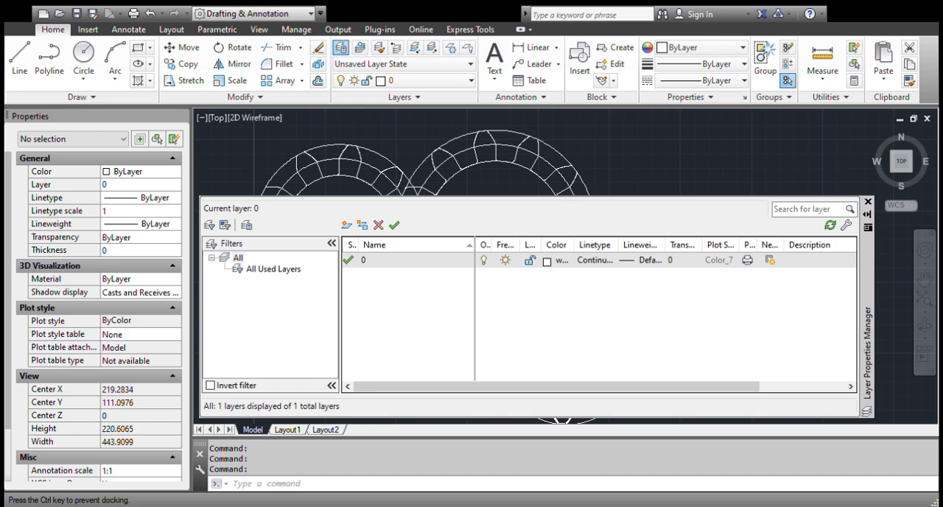
pyautogui.click(383, 188)
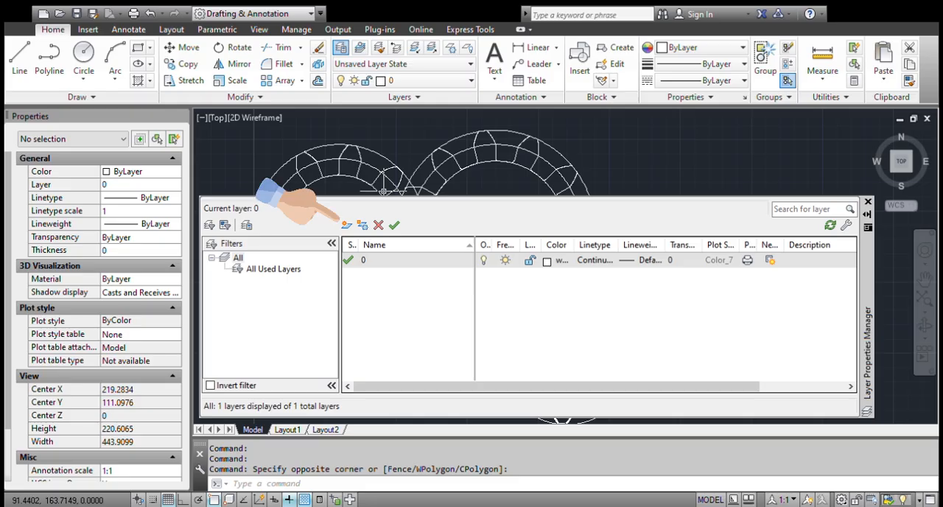
pyautogui.click(346, 224)
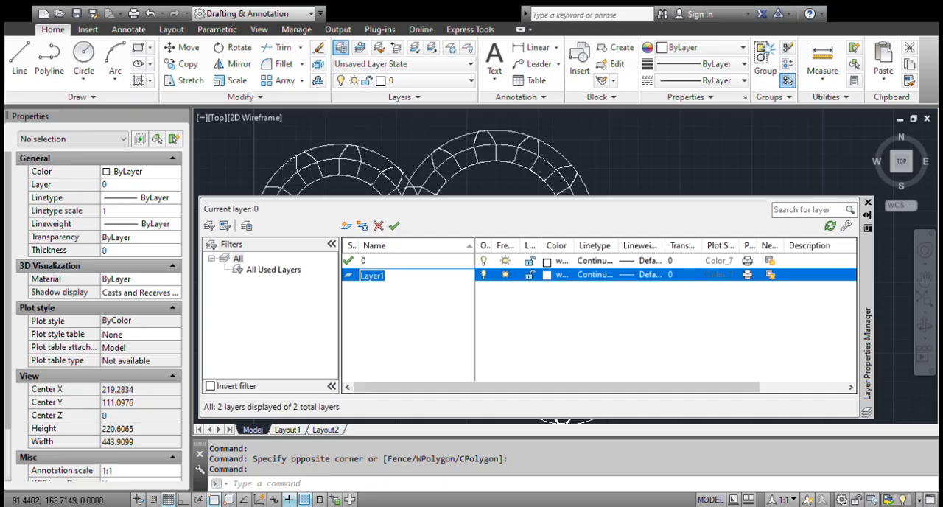
pyautogui.write('Engranajes')
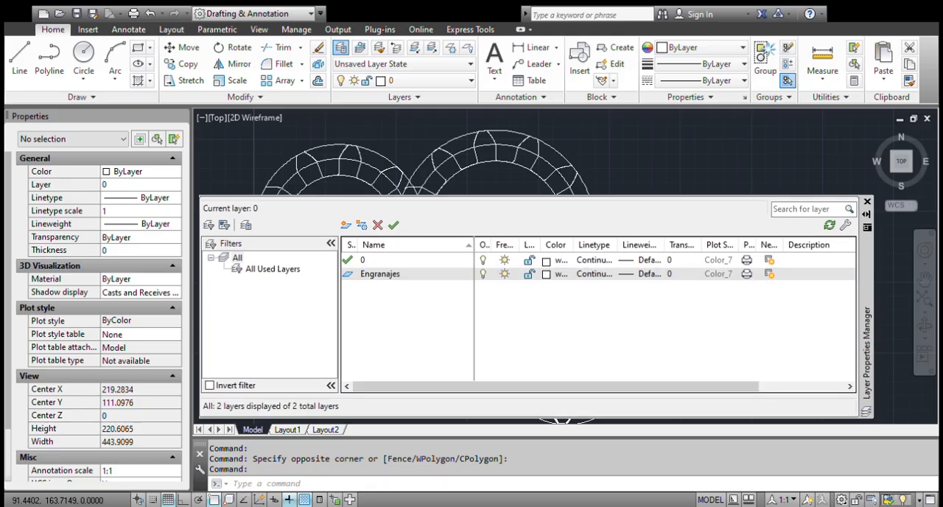
pyautogui.press('Return')
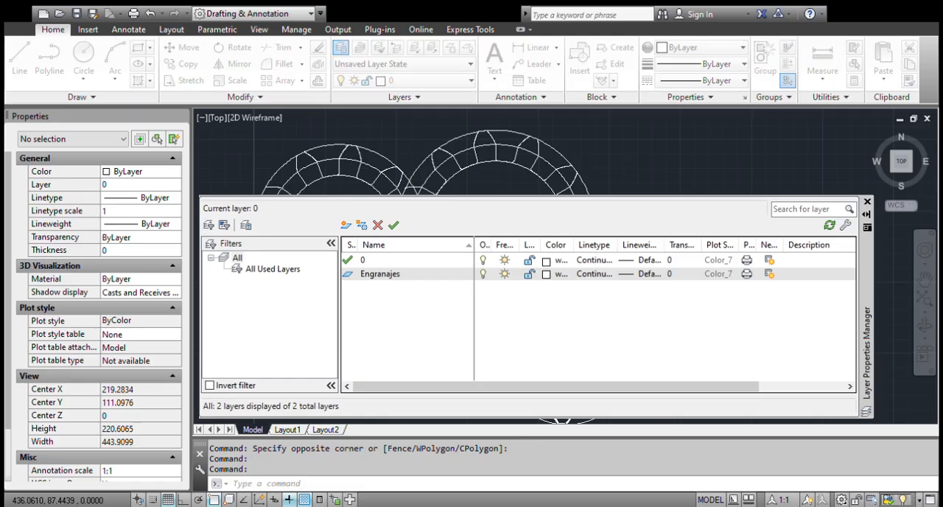
pyautogui.click(547, 274)
pyautogui.doubleClick(448, 313)
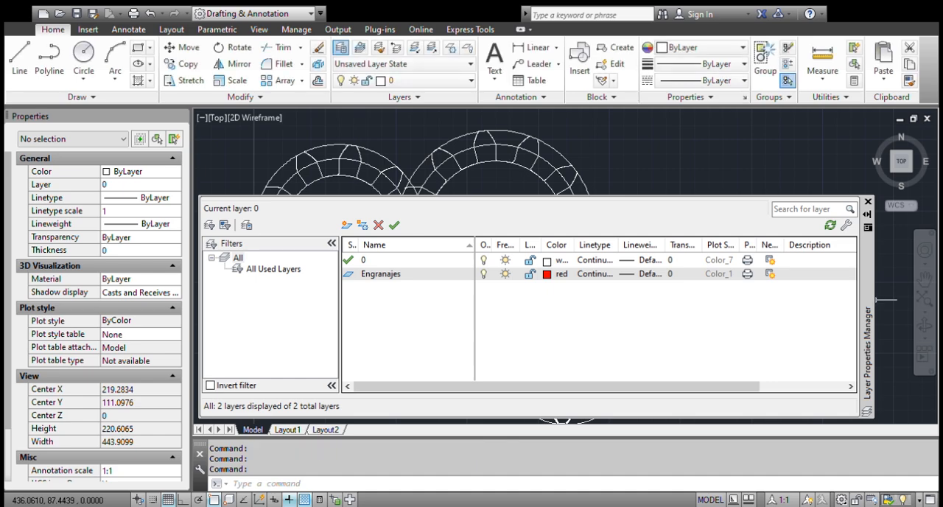
# Check the linetype and lineweight settings of the Engranajes layer and close the Layer Properties Manager.
pyautogui.click(595, 275)
pyautogui.click(646, 274)
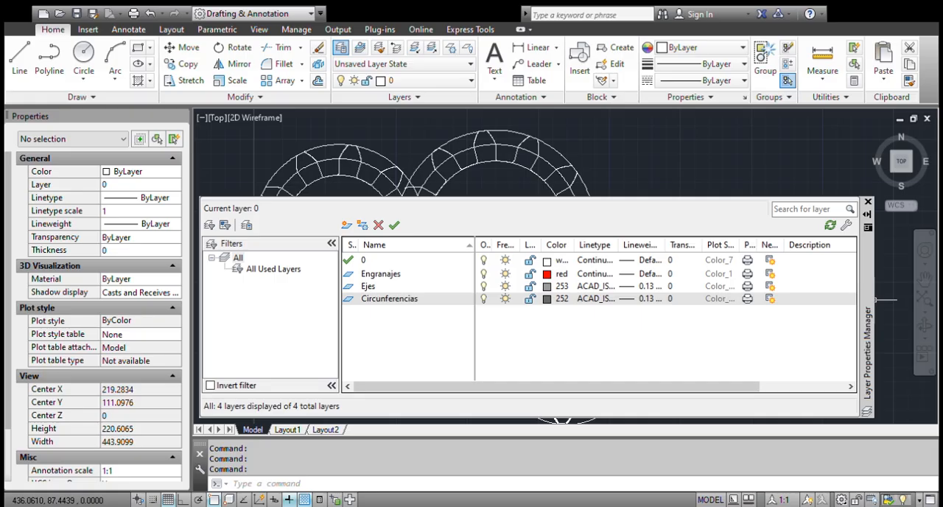
pyautogui.click(868, 202)
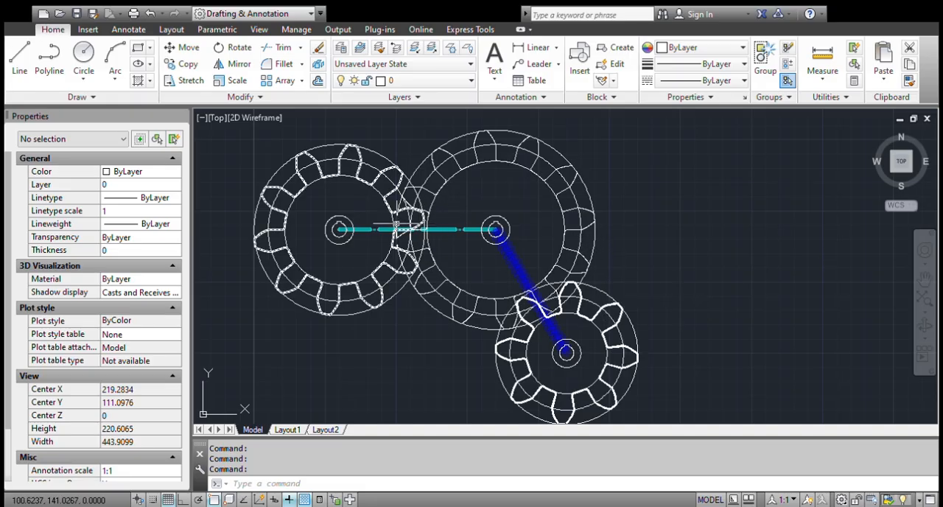
# Select the tooth outlines of all three gears together with the smallest gear's hub circle and keyed bore outline.
pyautogui.click(360, 143)
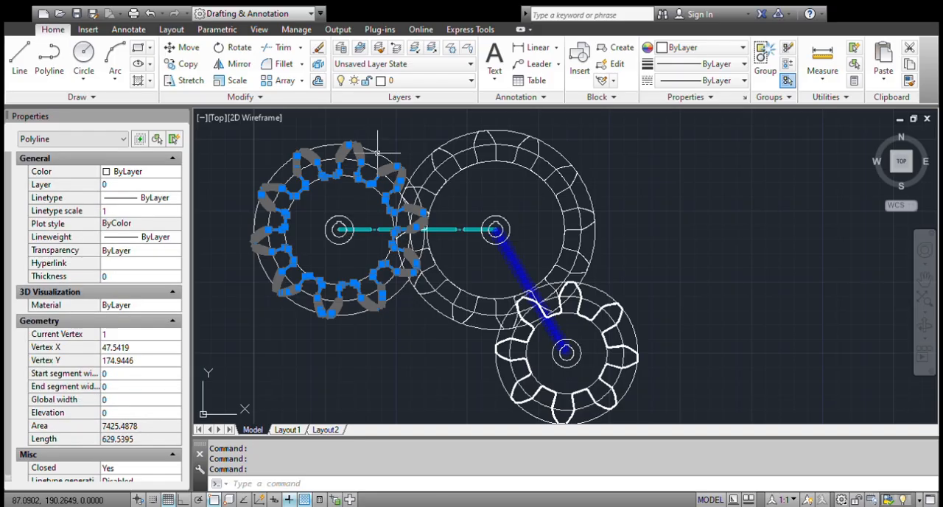
pyautogui.click(496, 127)
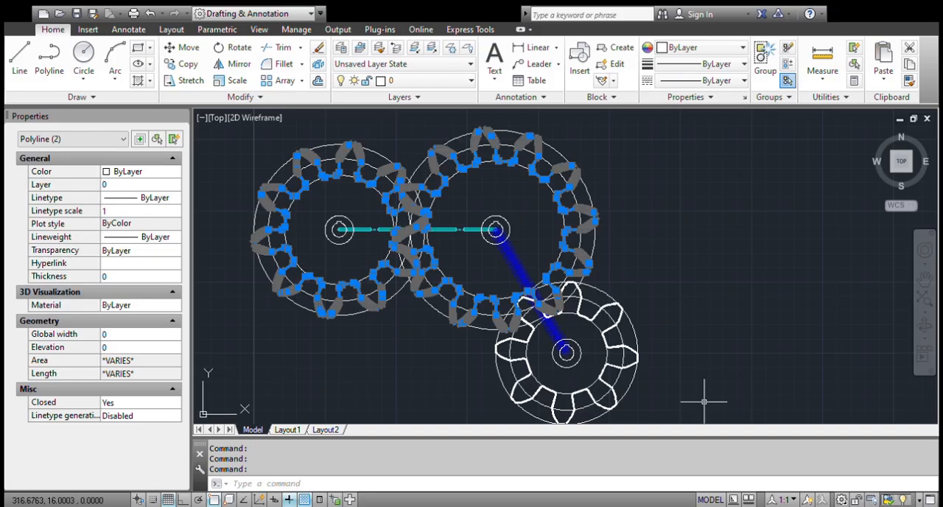
pyautogui.click(604, 309)
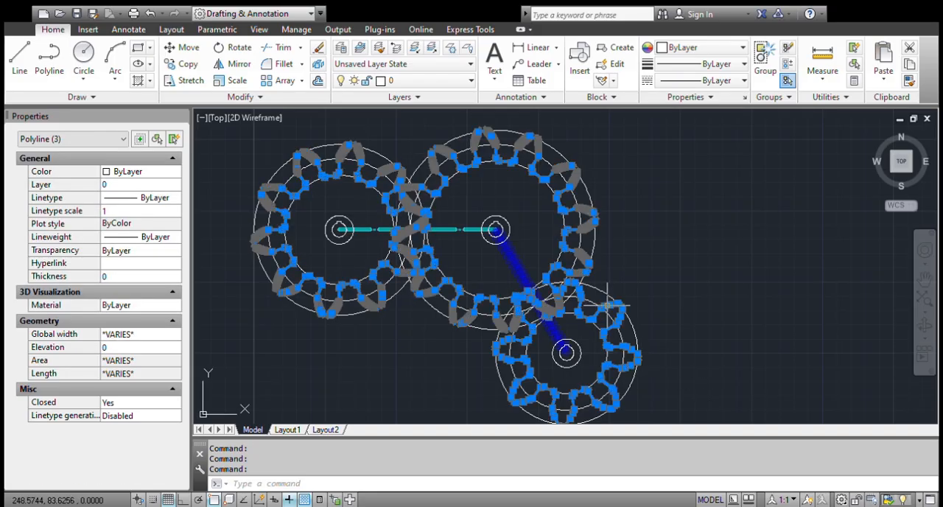
pyautogui.scroll(4, 565, 366)
pyautogui.click(564, 366)
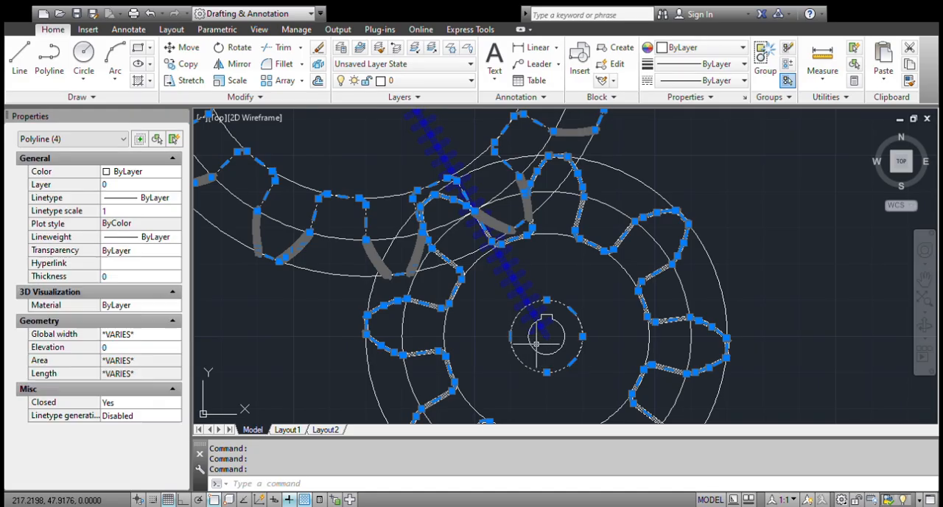
pyautogui.click(536, 348)
pyautogui.scroll(-4, 532, 345)
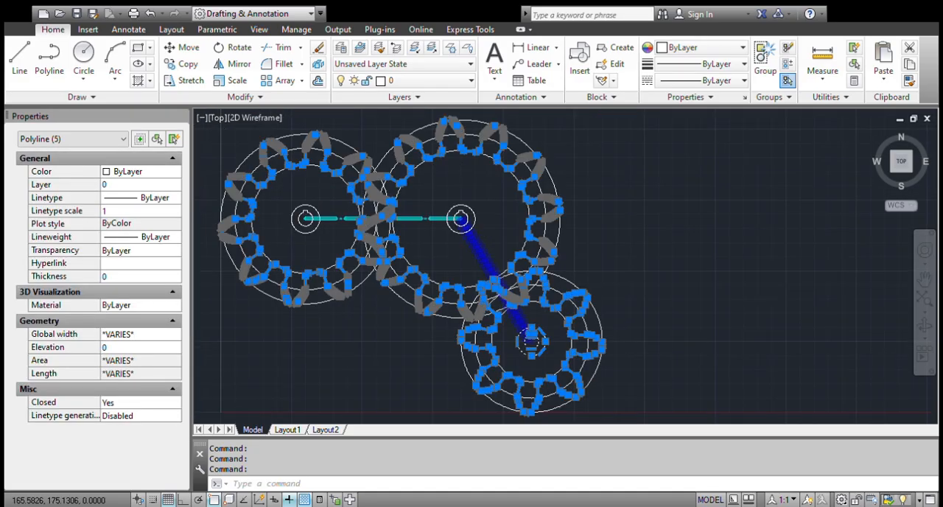
# Add the hub and keyed bore outlines of the other two gears to the selection and assign everything to the Engranajes layer.
pyautogui.scroll(5, 442, 247)
pyautogui.moveTo(440, 205); pyautogui.dragTo(358, 157)
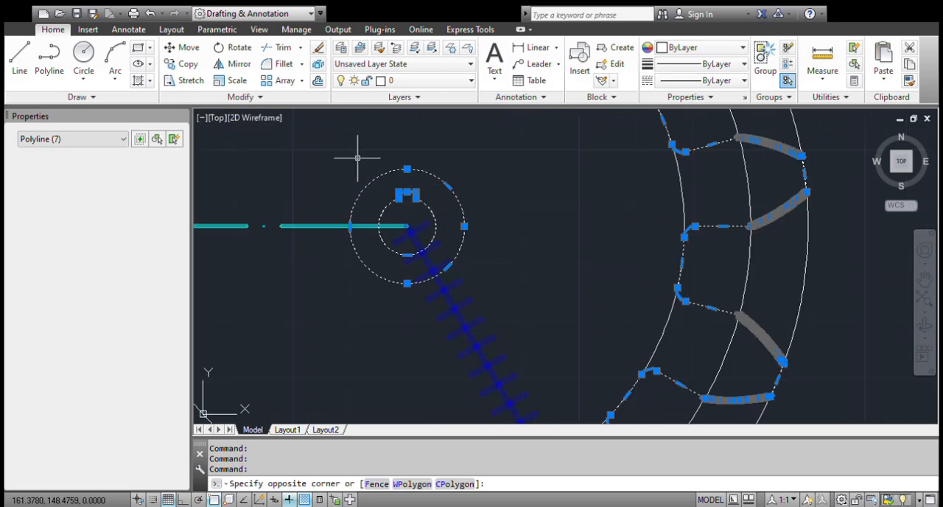
pyautogui.scroll(-6, 510, 184)
pyautogui.scroll(2, 282, 187)
pyautogui.scroll(4, 331, 217)
pyautogui.moveTo(484, 285); pyautogui.dragTo(372, 203)
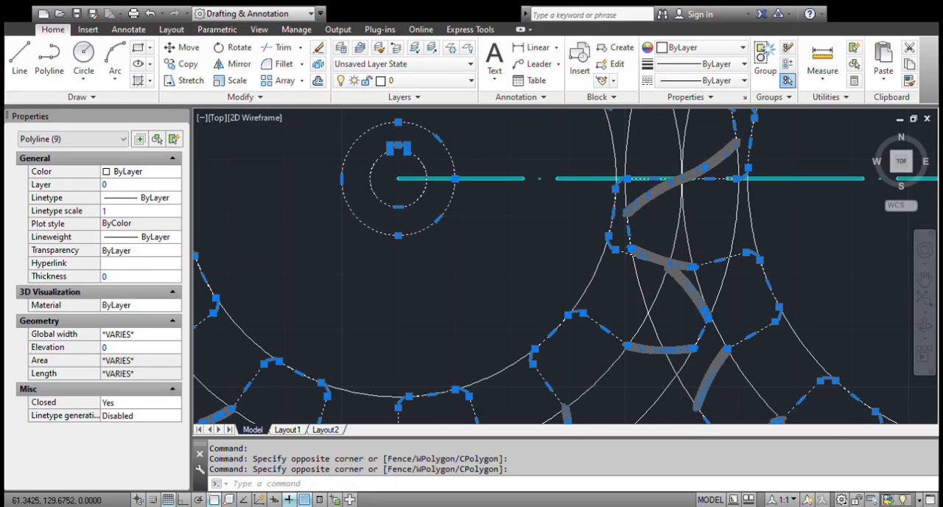
pyautogui.scroll(-8, 397, 221)
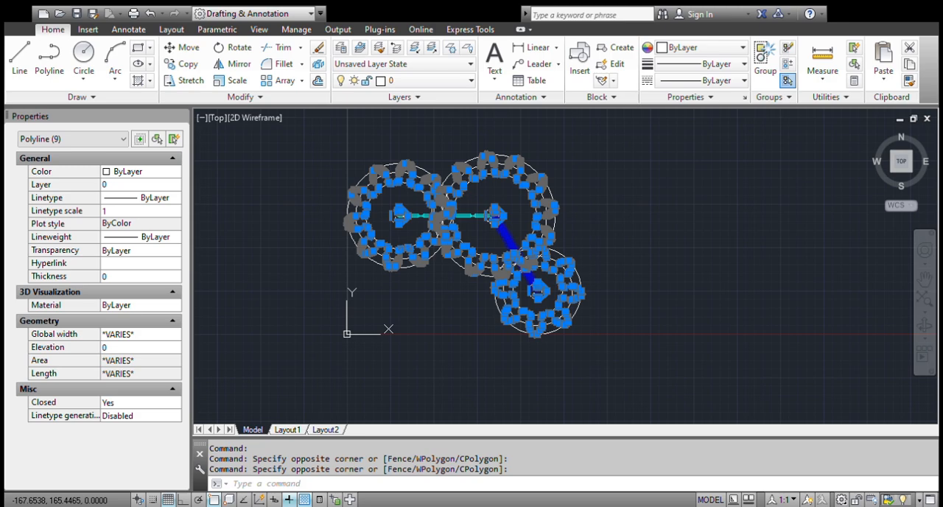
pyautogui.click(140, 184)
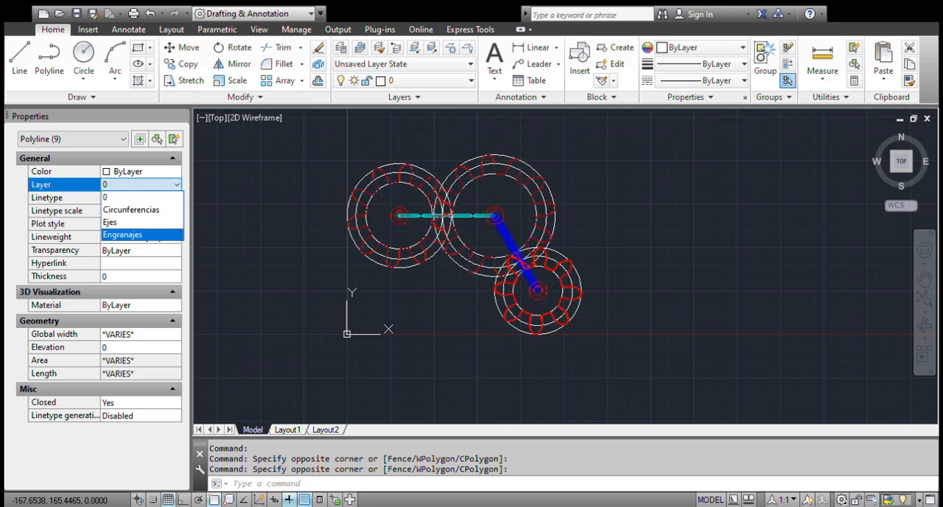
pyautogui.click(122, 234)
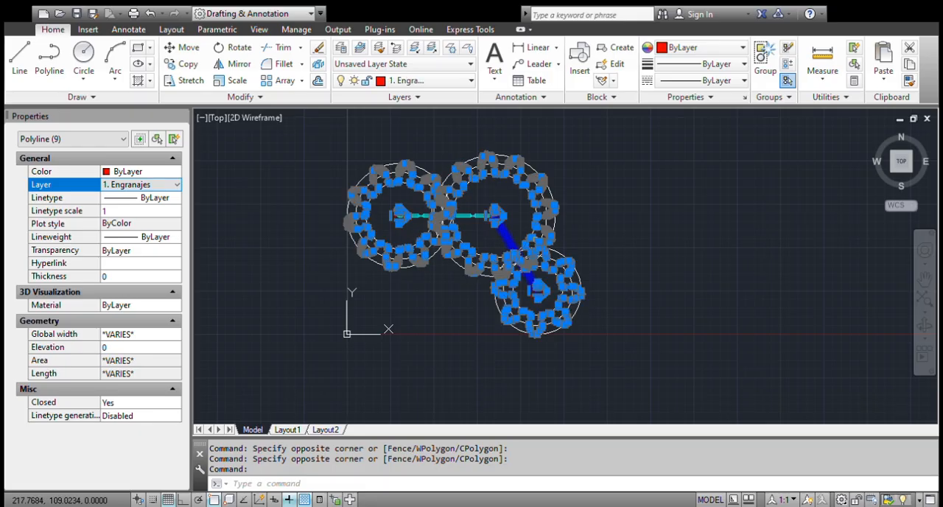
pyautogui.press('Escape')
# Select the three concentric construction circles around the teeth of the largest gear.
pyautogui.scroll(4, 428, 145)
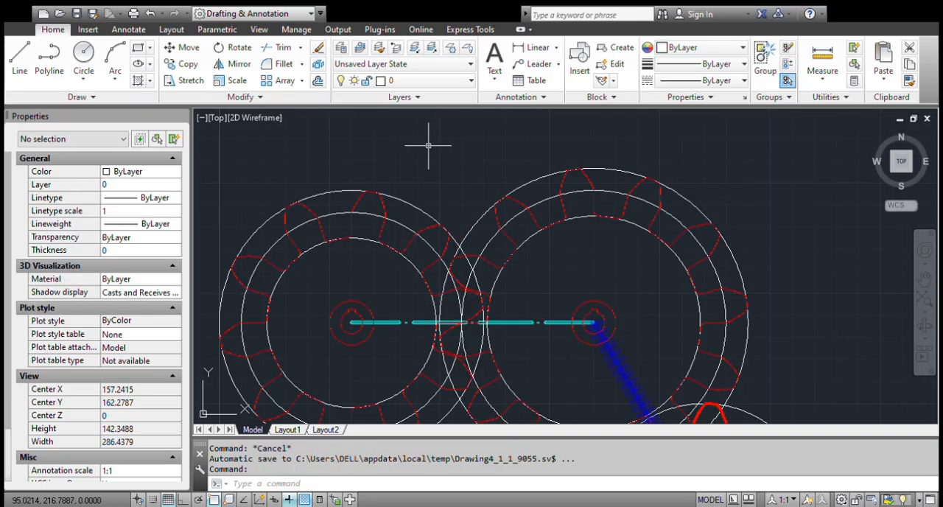
pyautogui.scroll(-4, 440, 150)
pyautogui.scroll(4, 526, 256)
pyautogui.scroll(-4, 526, 256)
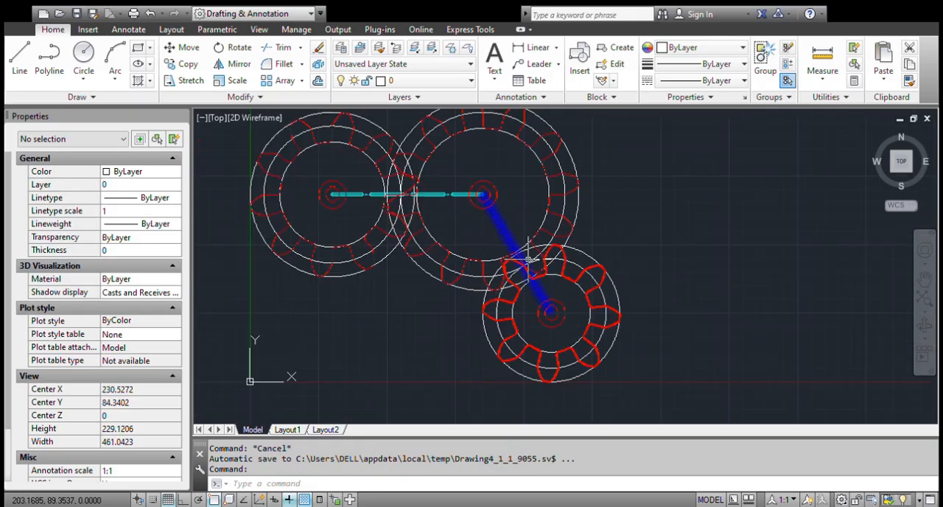
pyautogui.scroll(2, 505, 185)
pyautogui.scroll(6, 581, 192)
pyautogui.click(572, 215)
pyautogui.click(476, 219)
pyautogui.click(406, 179)
pyautogui.click(374, 196)
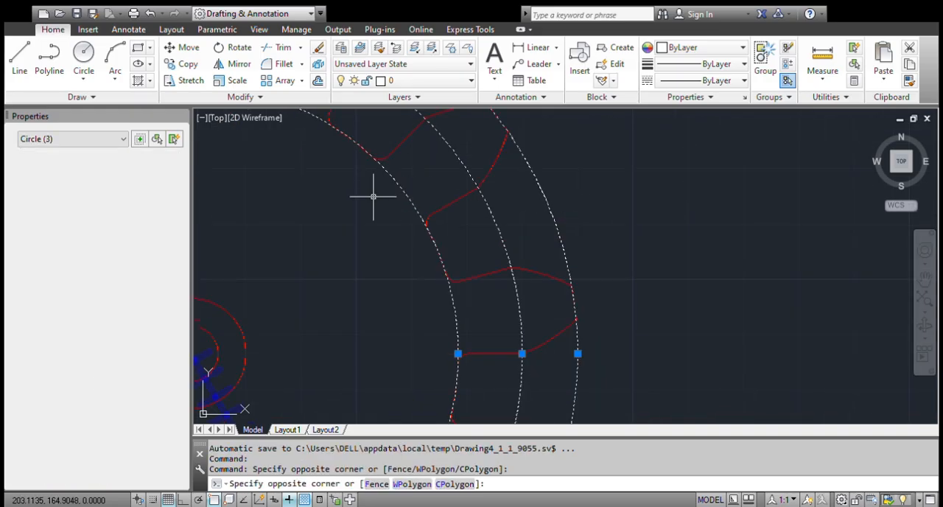
# Add the three construction circles of the gear at the far end of the cyan centerline to the selection.
pyautogui.scroll(-8, 559, 234)
pyautogui.scroll(7, 442, 210)
pyautogui.click(452, 247)
pyautogui.click(427, 156)
pyautogui.click(459, 296)
pyautogui.click(449, 261)
pyautogui.scroll(-8, 516, 280)
pyautogui.scroll(10, 589, 344)
pyautogui.scroll(-2, 589, 343)
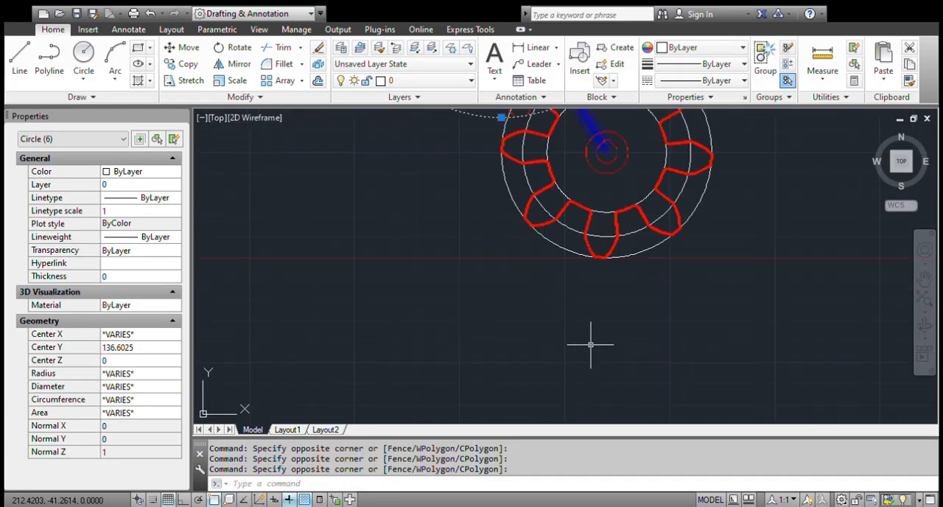
pyautogui.scroll(-3, 590, 344)
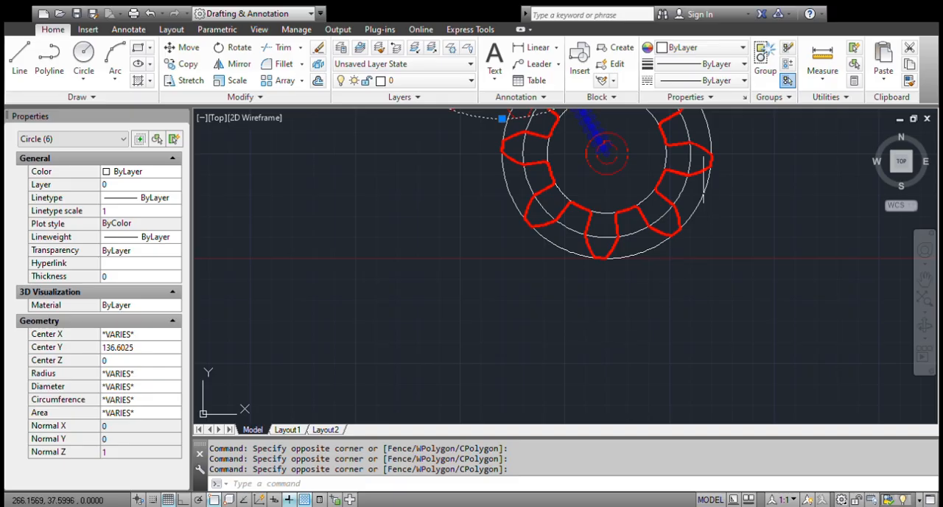
# Add the smallest gear's three construction circles to the selection and assign all selected circles to the Circunferencias layer.
pyautogui.scroll(3, 631, 248)
pyautogui.click(630, 244)
pyautogui.click(629, 312)
pyautogui.click(585, 226)
pyautogui.click(578, 213)
pyautogui.scroll(-4, 448, 314)
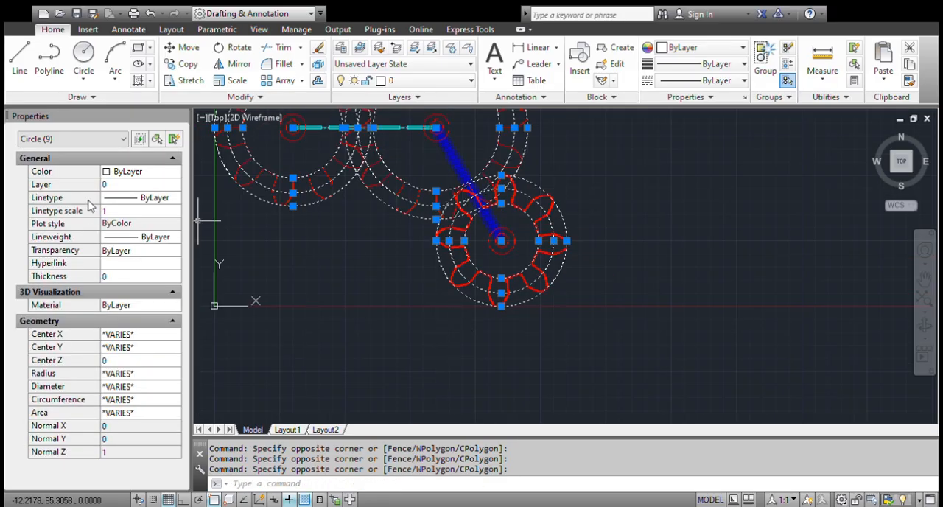
pyautogui.click(132, 185)
pyautogui.click(146, 236)
pyautogui.scroll(-3, 596, 368)
pyautogui.scroll(3, 534, 219)
pyautogui.press('Escape')
# Select the blue and cyan lines joining the gear centers and assign them to the Ejes layer.
pyautogui.click(543, 239)
pyautogui.click(492, 256)
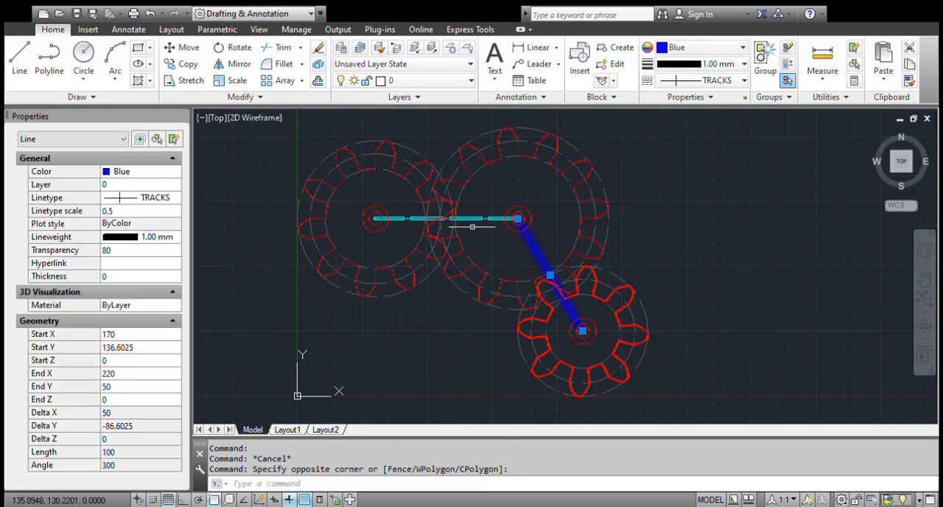
pyautogui.click(483, 226)
pyautogui.click(464, 196)
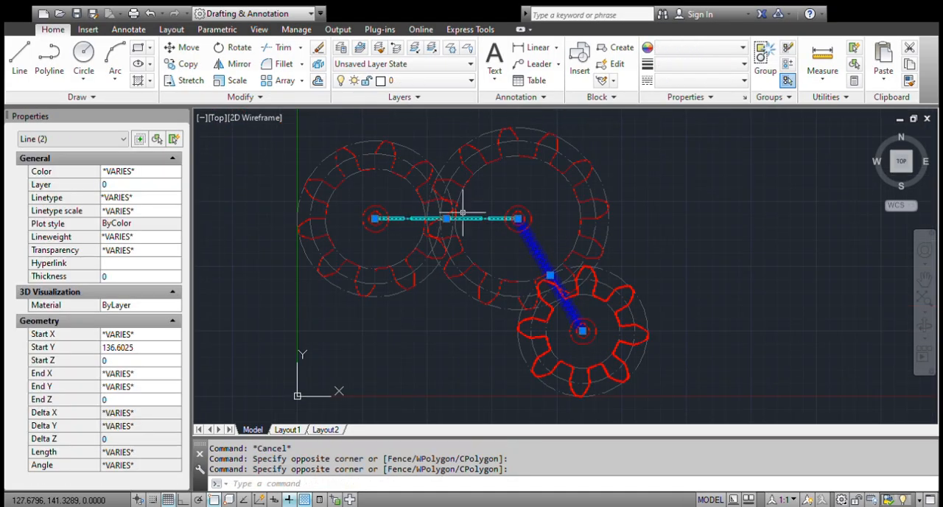
pyautogui.click(136, 185)
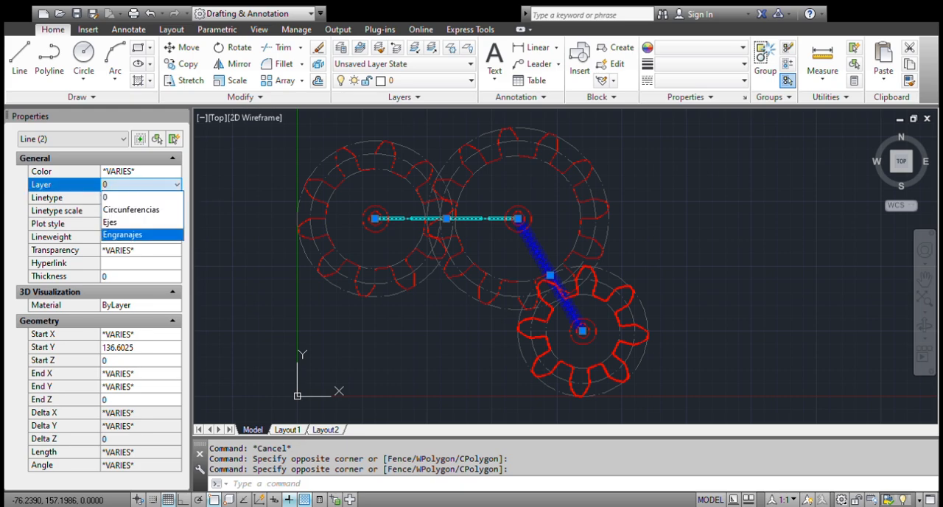
pyautogui.click(111, 222)
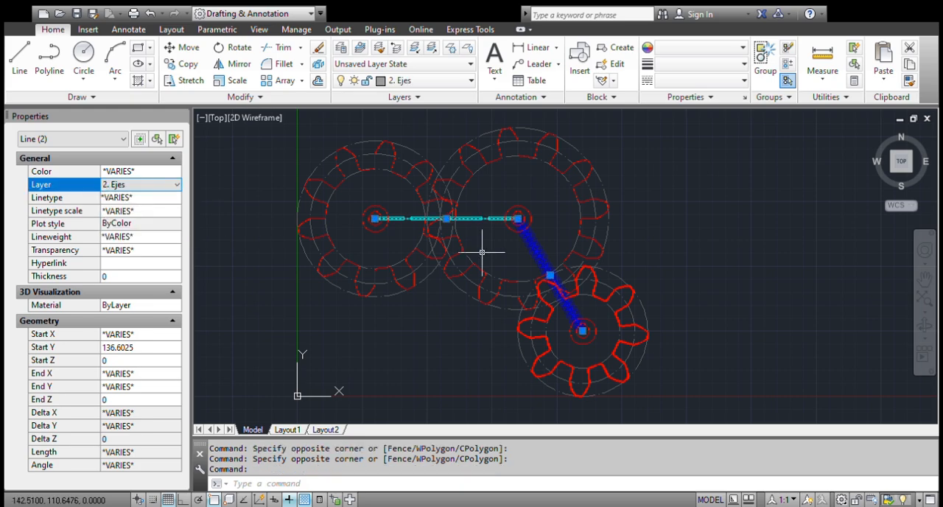
pyautogui.press('Escape')
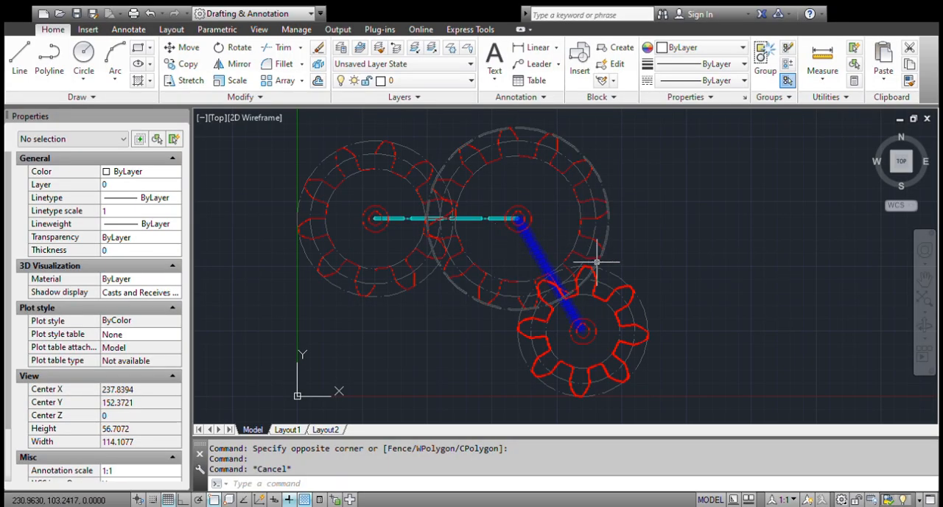
# Select the smallest gear's thick tooth outline to examine its polyline width properties, and clear the selection.
pyautogui.scroll(4, 595, 275)
pyautogui.scroll(4, 611, 257)
pyautogui.scroll(-2, 626, 249)
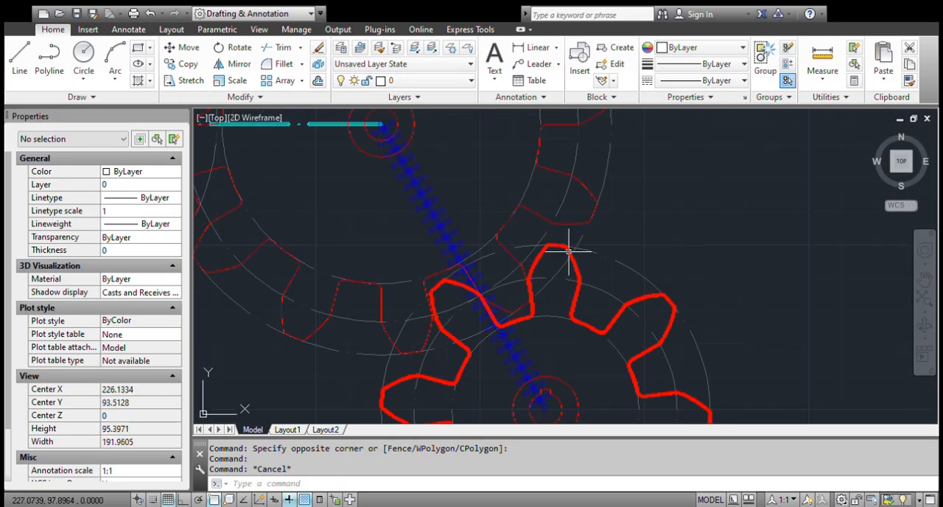
pyautogui.scroll(2, 626, 255)
pyautogui.click(516, 258)
pyautogui.click(471, 249)
pyautogui.press('Escape')
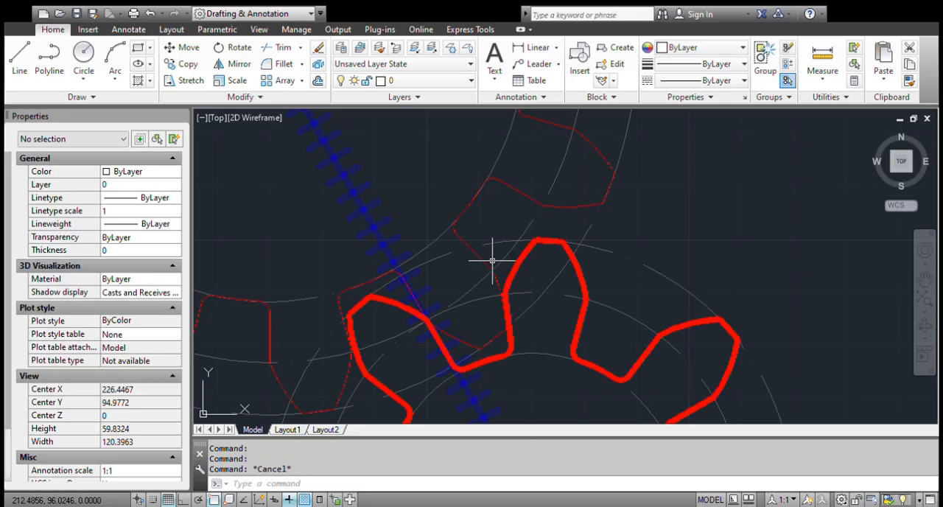
pyautogui.click(494, 263)
pyautogui.click(519, 260)
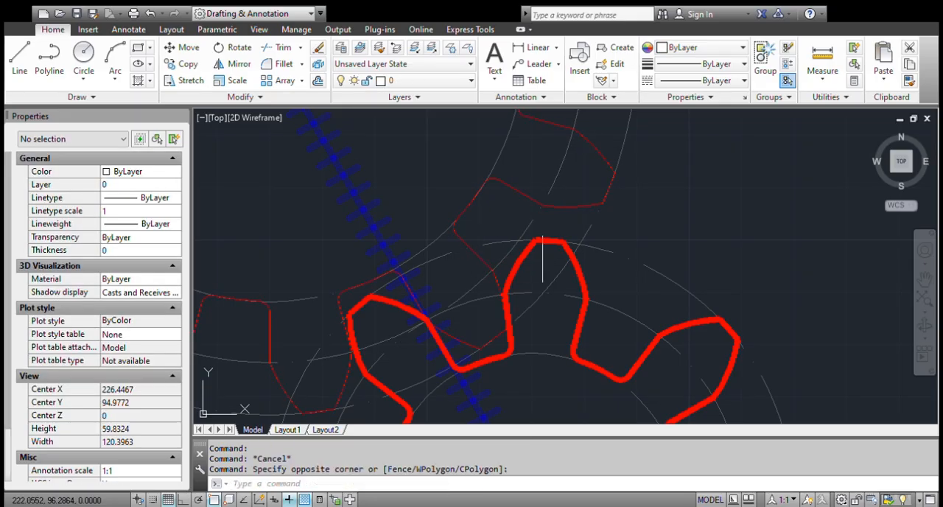
pyautogui.scroll(-5, 501, 204)
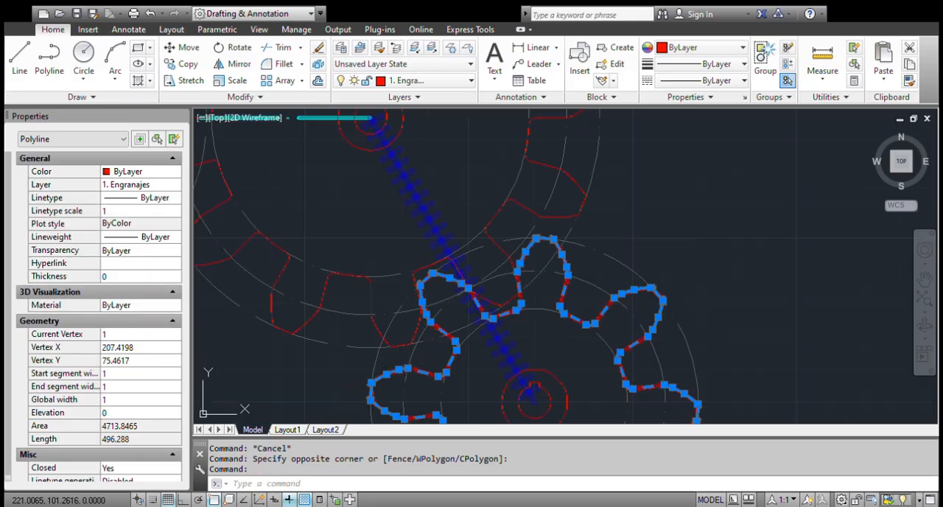
pyautogui.scroll(5, 507, 245)
pyautogui.press('Escape')
# Select the largest gear's tooth outline to examine its global width for comparison, and clear the selection.
pyautogui.click(536, 245)
pyautogui.click(309, 282)
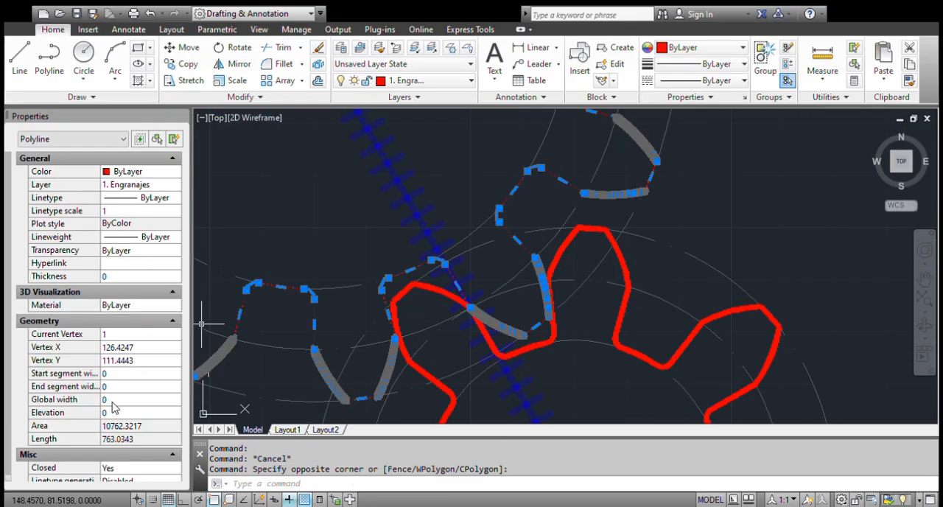
pyautogui.press('Escape')
pyautogui.press('Escape')
pyautogui.scroll(-6, 493, 298)
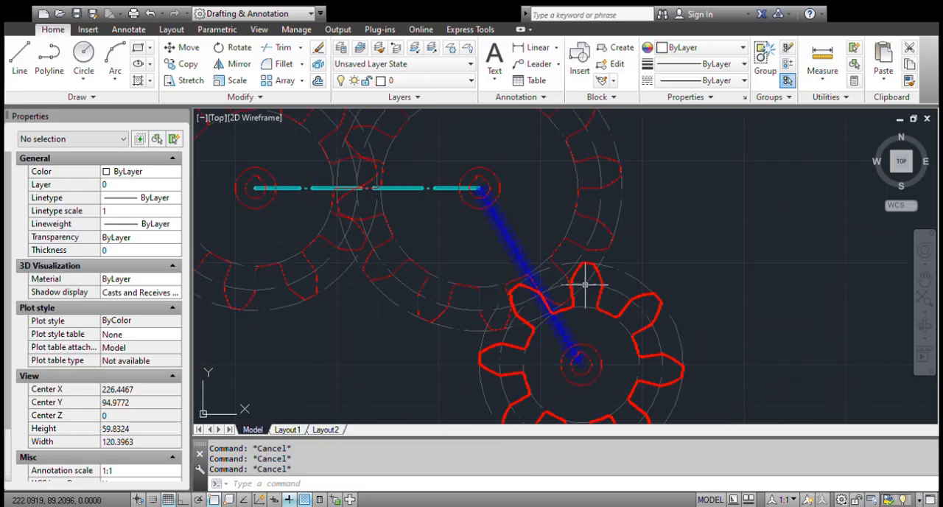
# Select both axis lines joining the gear centers and set their color and linetype to ByLayer.
pyautogui.scroll(2, 538, 253)
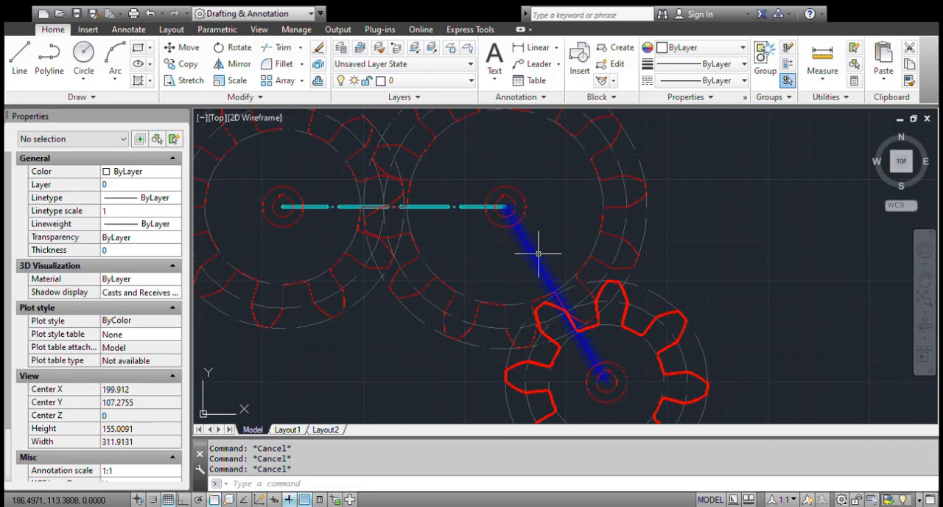
pyautogui.click(551, 256)
pyautogui.click(484, 260)
pyautogui.click(468, 244)
pyautogui.click(443, 201)
pyautogui.click(128, 174)
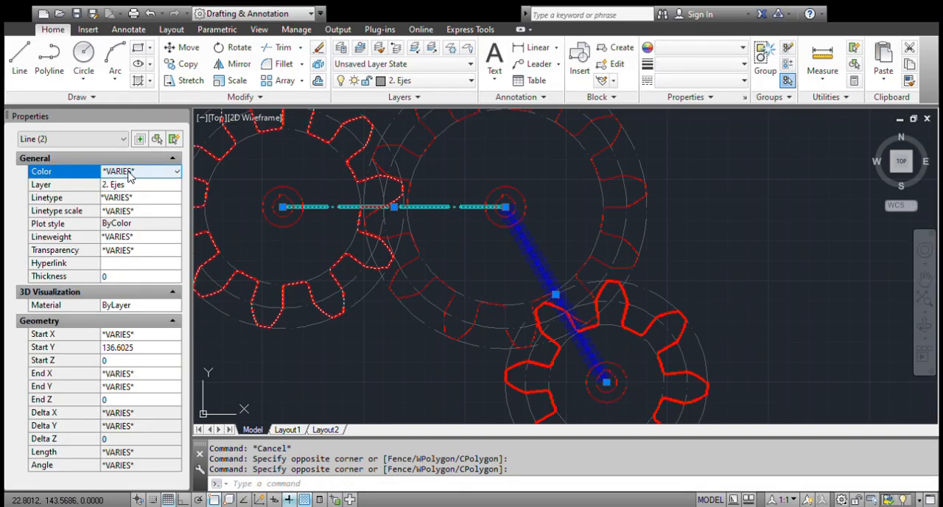
pyautogui.click(132, 174)
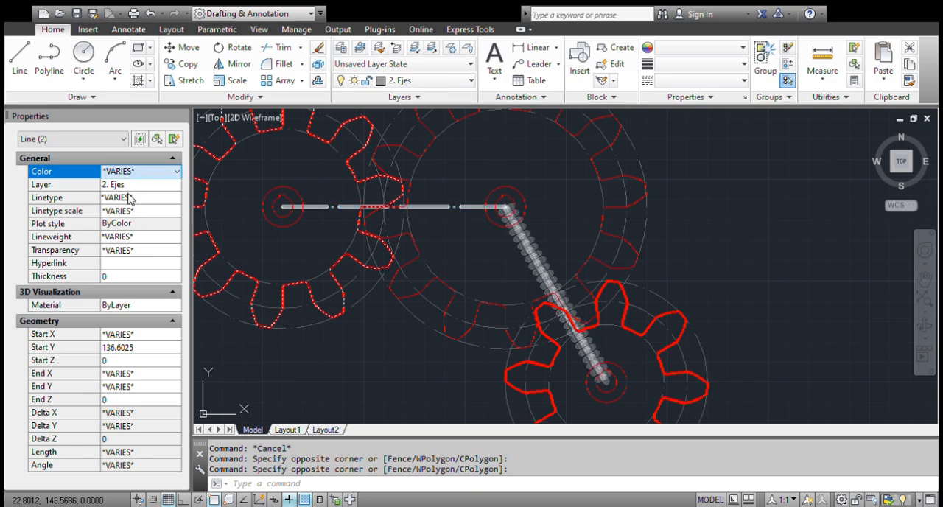
pyautogui.click(130, 198)
pyautogui.click(122, 199)
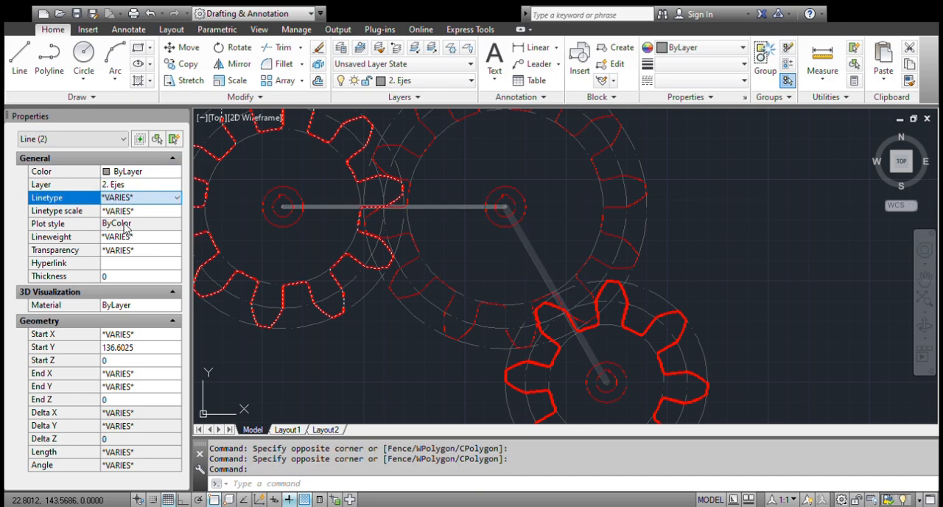
pyautogui.click(143, 224)
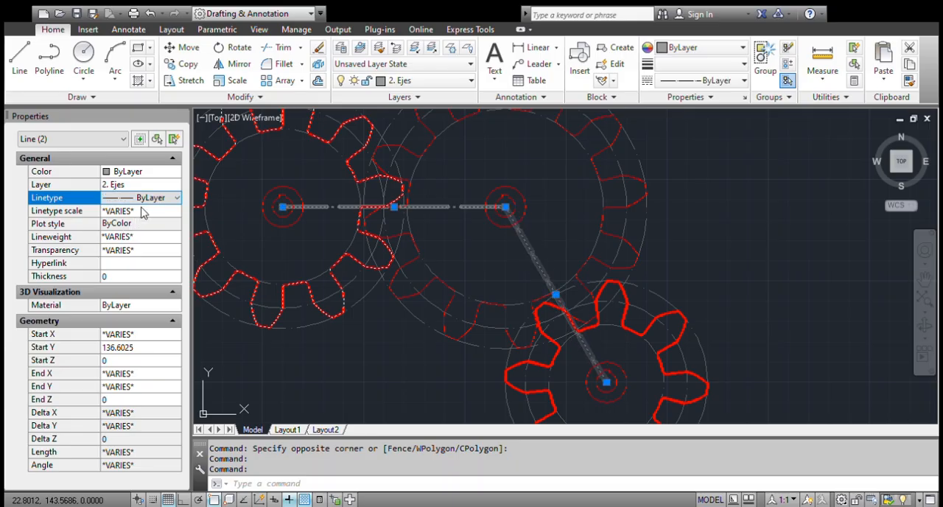
# Set the two axis lines' linetype scale to 1 and their lineweight to ByLayer.
pyautogui.click(142, 211)
pyautogui.moveTo(160, 216); pyautogui.dragTo(56, 214)
pyautogui.write('1')
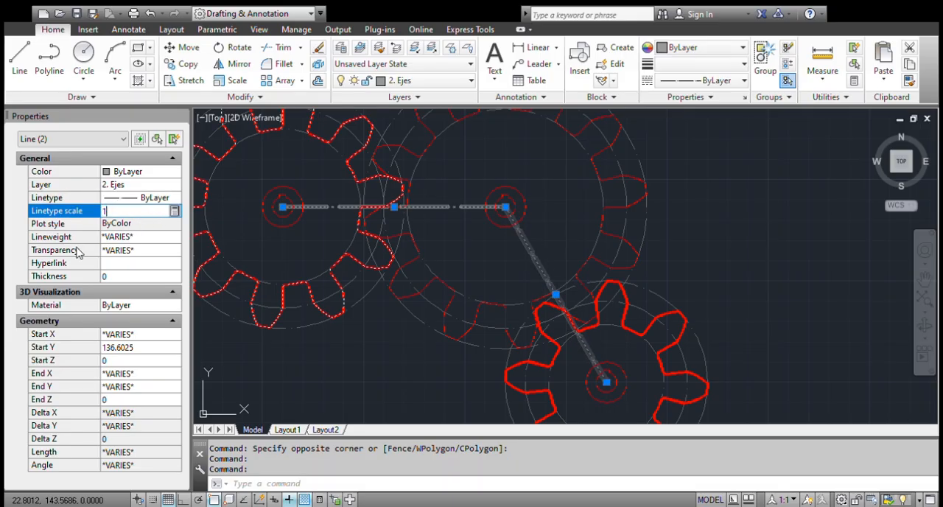
pyautogui.click(130, 238)
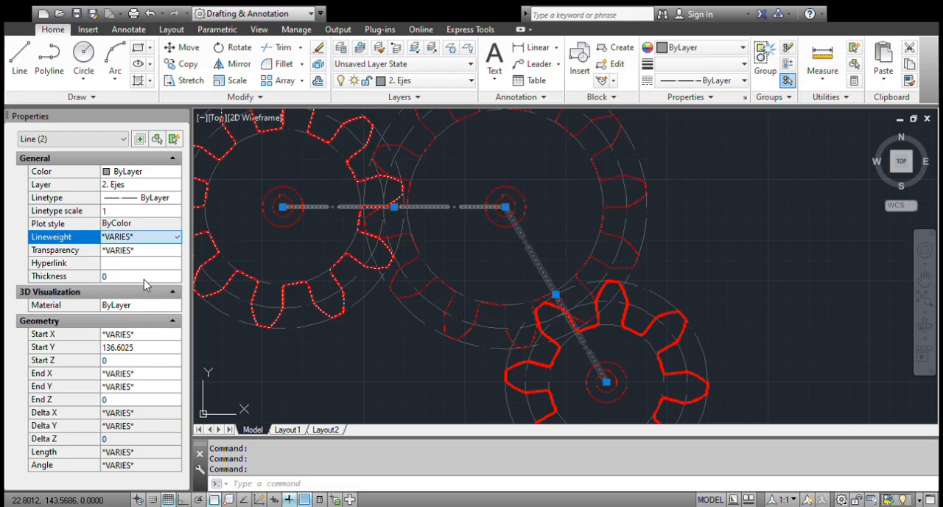
pyautogui.click(145, 257)
# Set the two axis lines' transparency to ByLayer and clear the selection.
pyautogui.click(135, 253)
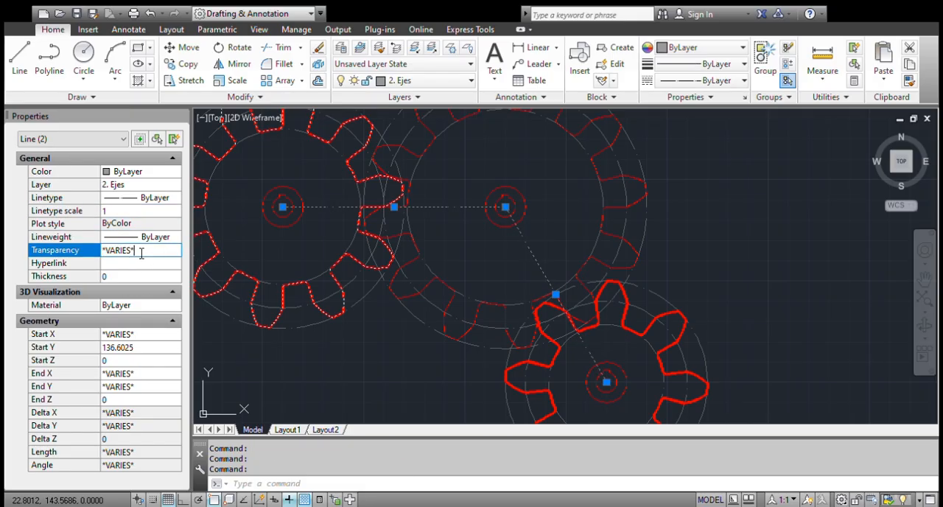
pyautogui.moveTo(154, 255); pyautogui.dragTo(16, 248)
pyautogui.write('ByLayer')
pyautogui.press('Tab')
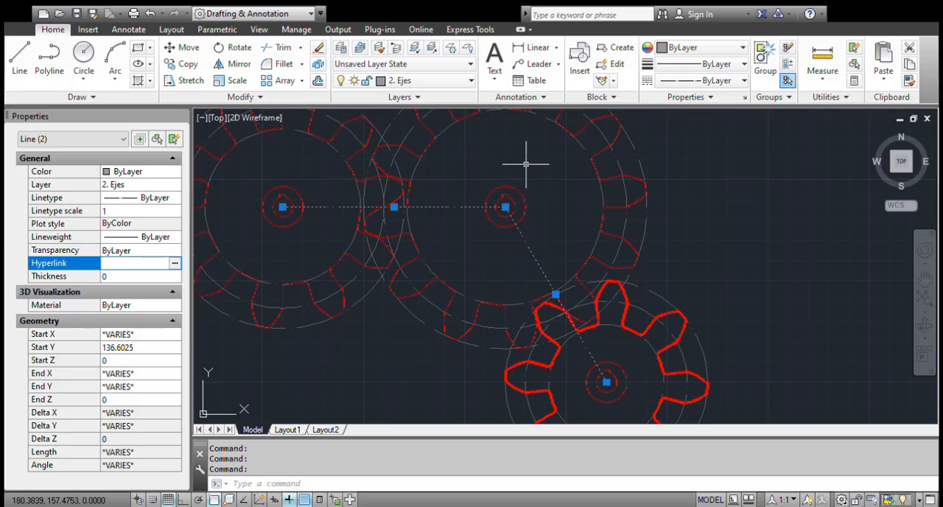
pyautogui.press('Escape')
# Set the global width of the smallest gear's tooth outline to 0 and clear the selection.
pyautogui.click(659, 319)
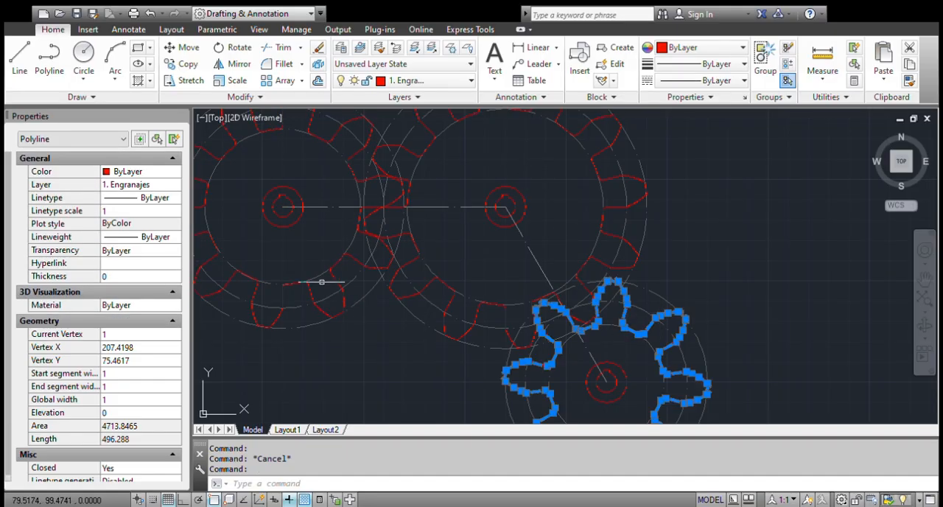
pyautogui.click(139, 400)
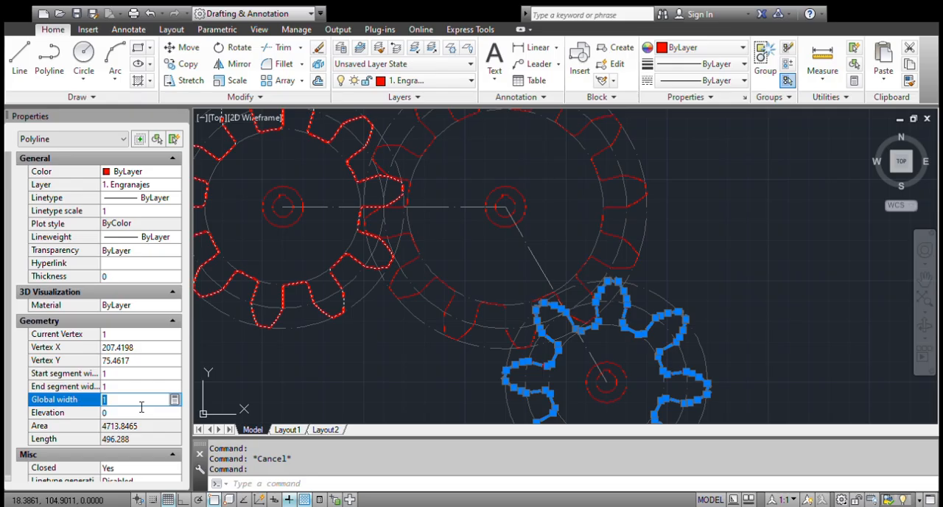
pyautogui.press('Escape')
pyautogui.press('Escape')
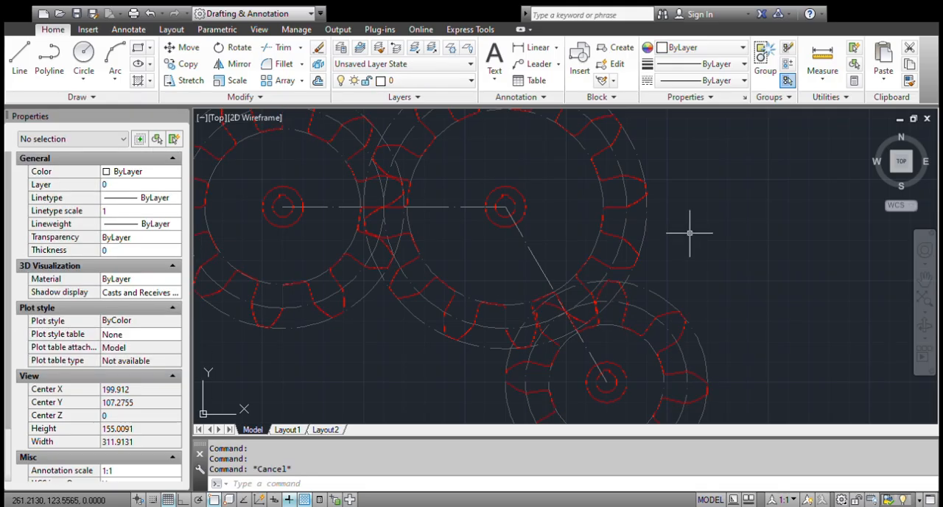
# Examine the whole three-gear drawing to compare the tooth outlines, circles and axis lines.
pyautogui.scroll(-5, 669, 280)
pyautogui.scroll(3, 612, 239)
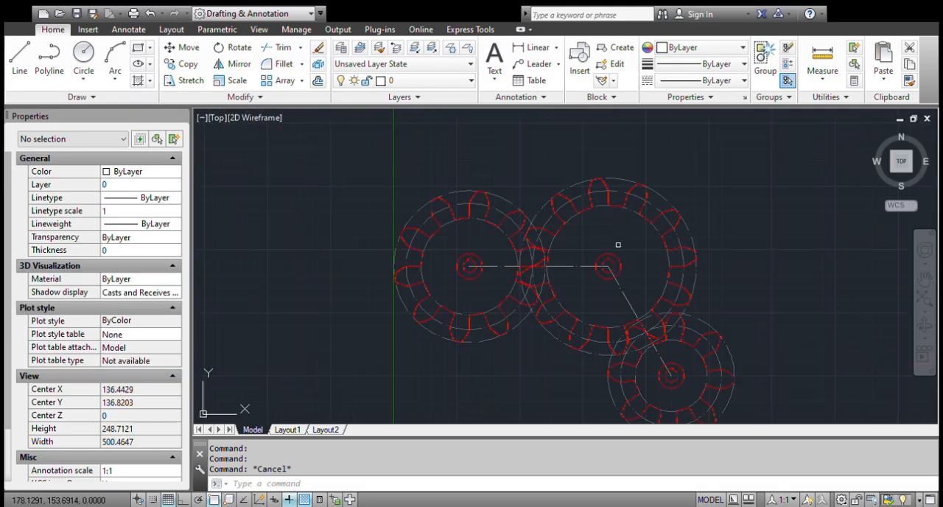
pyautogui.scroll(-3, 610, 274)
pyautogui.scroll(3, 603, 271)
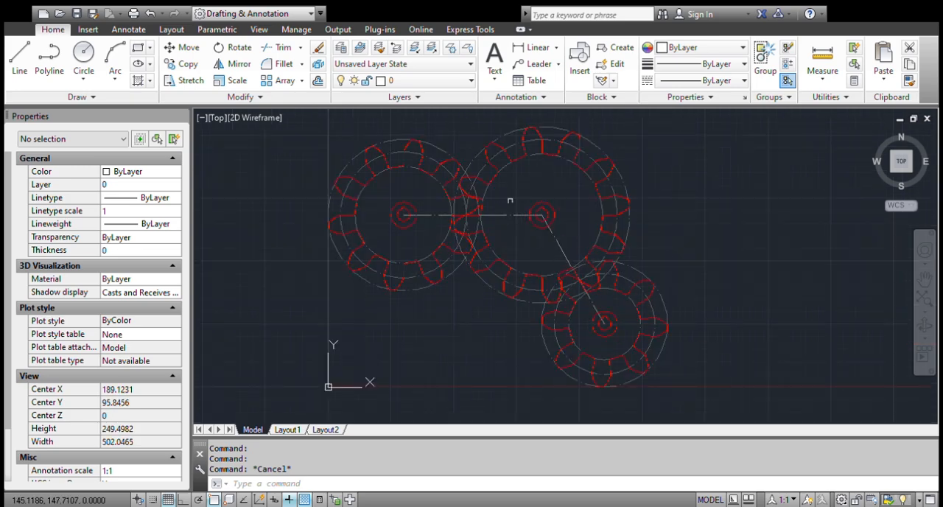
pyautogui.scroll(-2, 482, 269)
pyautogui.scroll(2, 482, 256)
pyautogui.scroll(2, 491, 251)
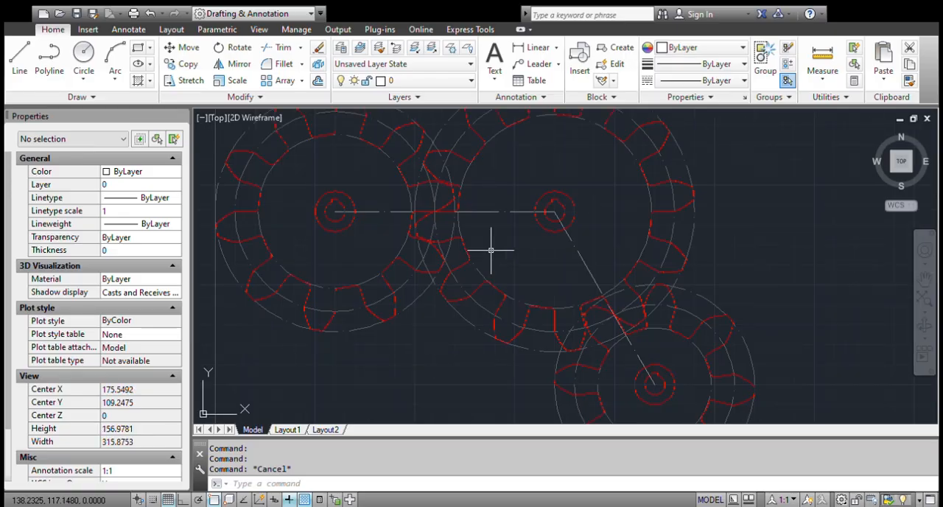
pyautogui.scroll(-2, 493, 254)
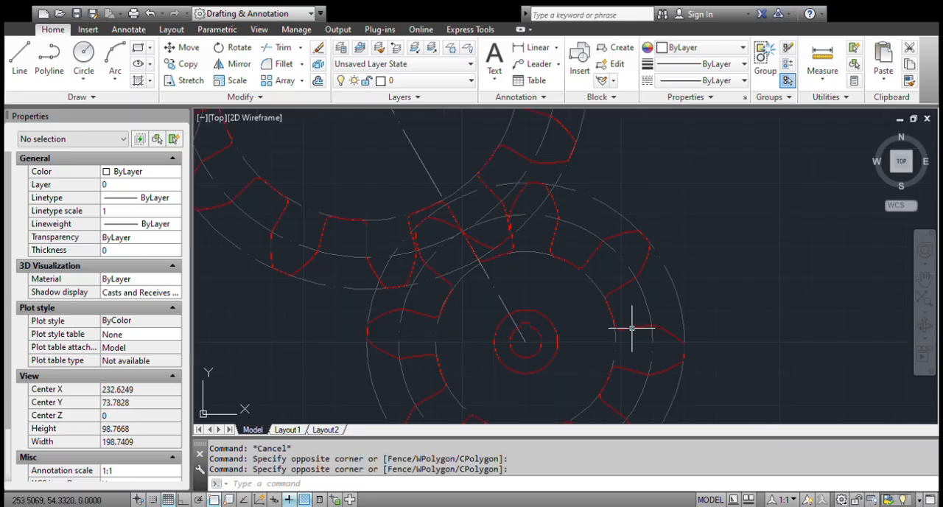
# Set the global width of the smallest gear's tooth outline to 1 and clear the selection.
pyautogui.click(634, 328)
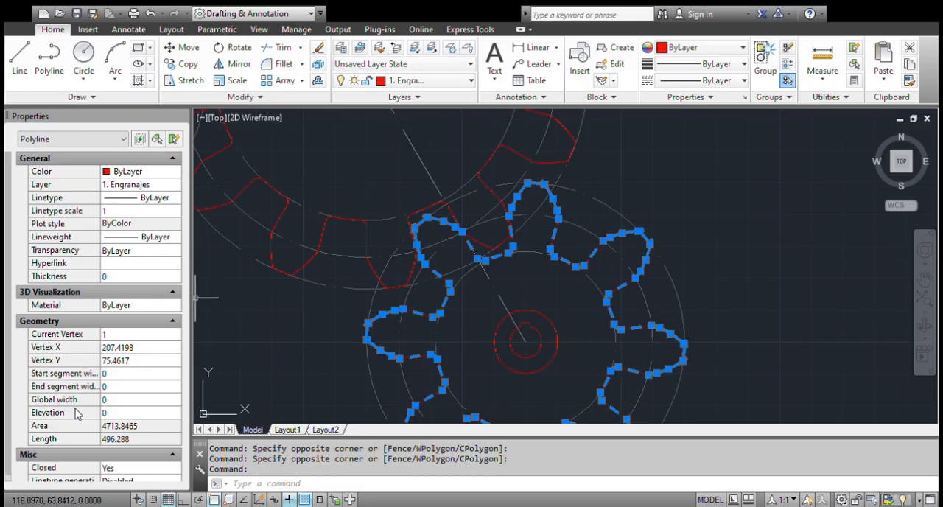
pyautogui.click(123, 402)
pyautogui.write('1')
pyautogui.press('Return')
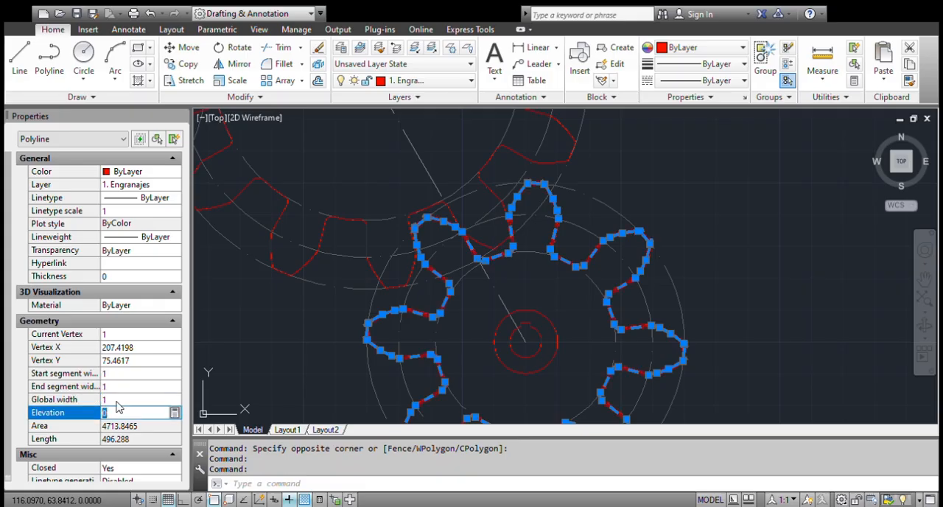
pyautogui.press('Escape')
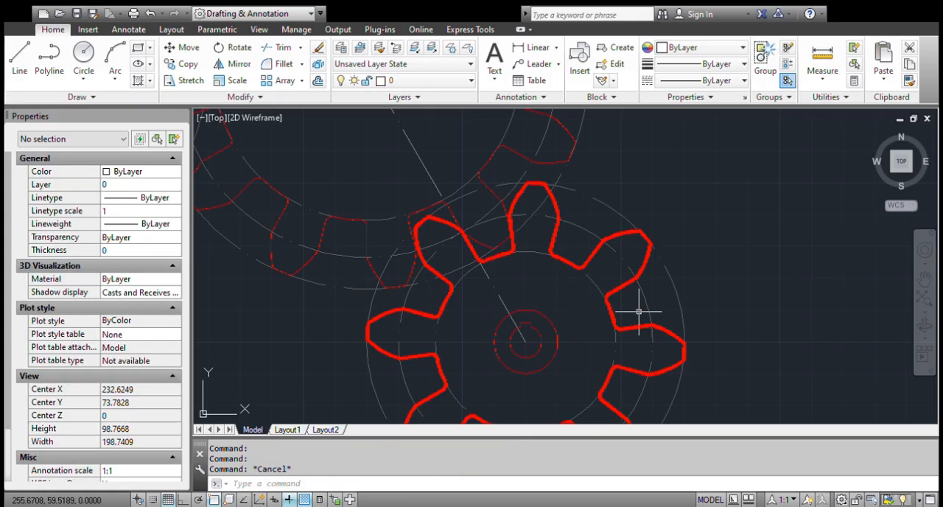
# Use MATCHPROP to copy the smallest gear's tooth outline properties to the tooth outlines of the other two gears.
pyautogui.scroll(-5, 649, 309)
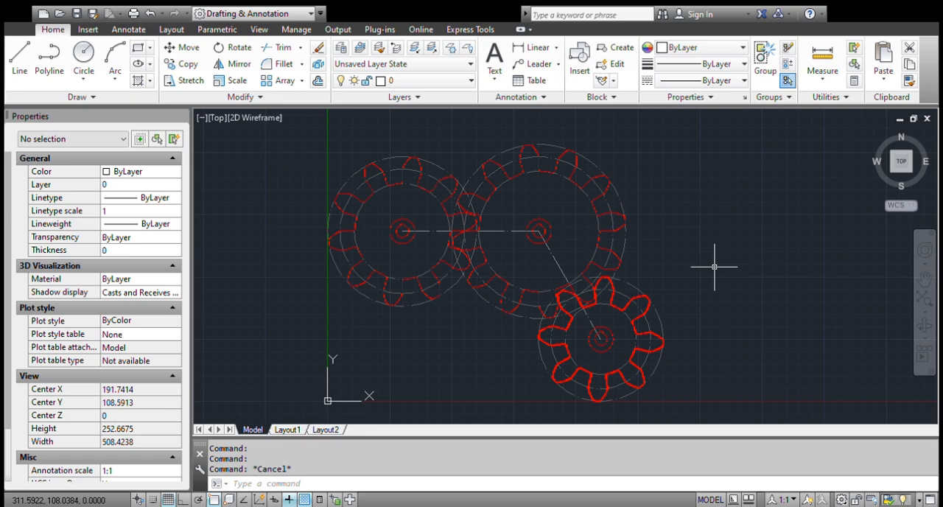
pyautogui.write('match')
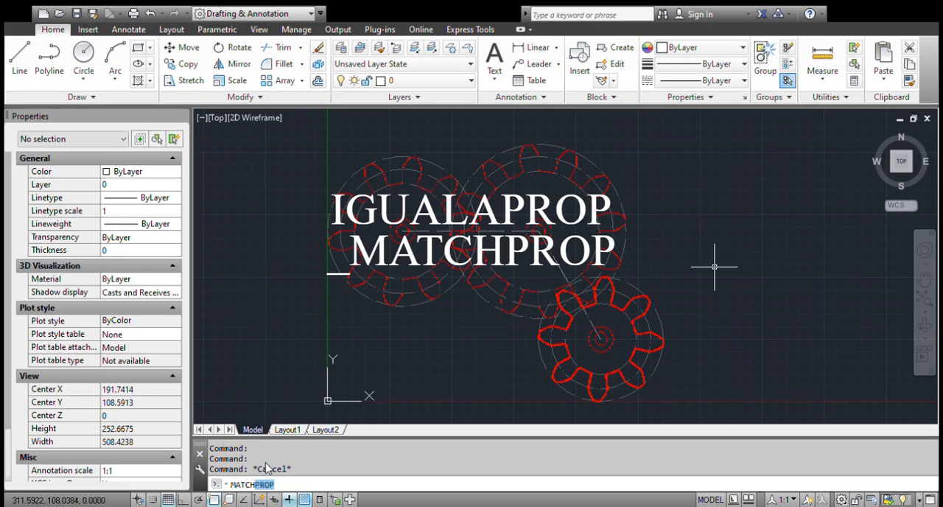
pyautogui.press('Return')
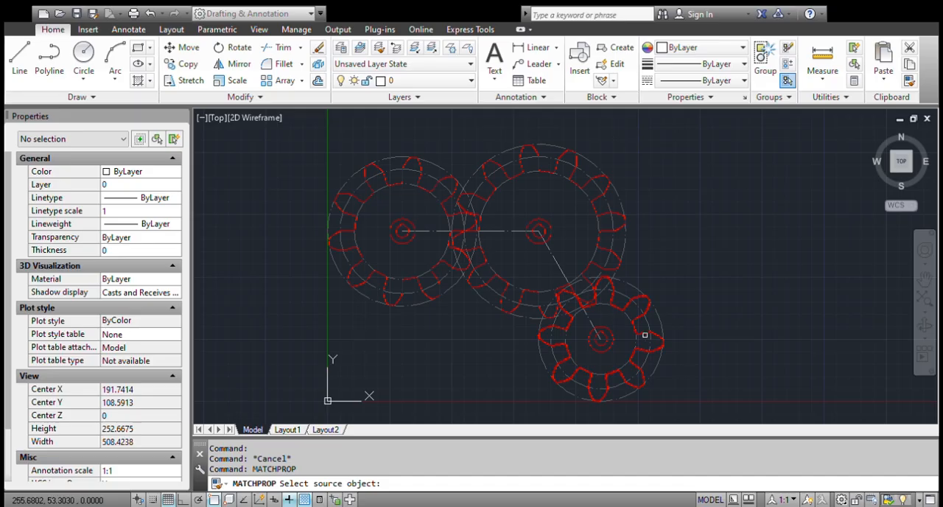
pyautogui.scroll(4, 644, 333)
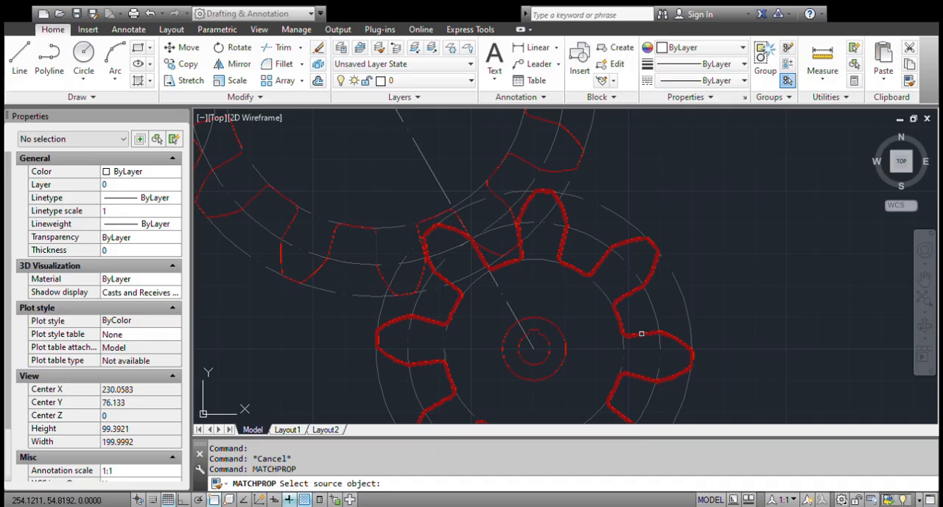
pyautogui.click(641, 334)
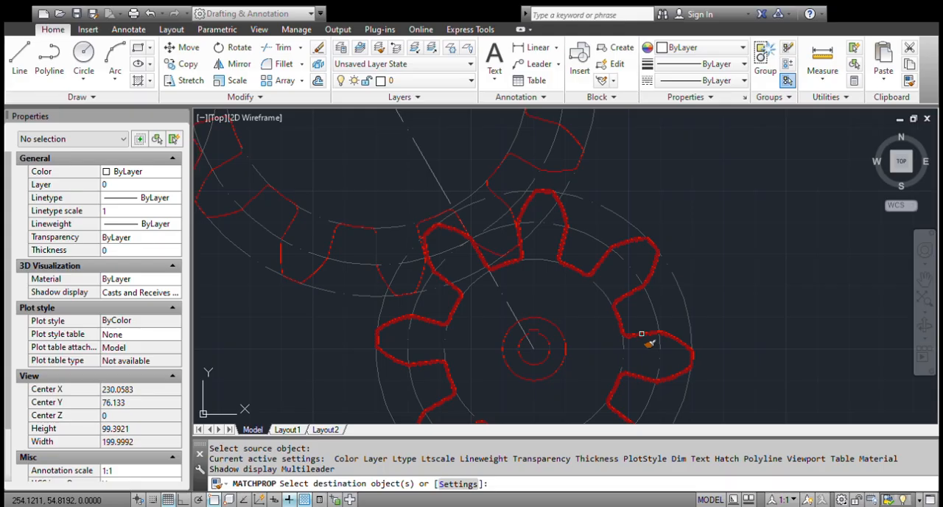
pyautogui.scroll(-2, 641, 334)
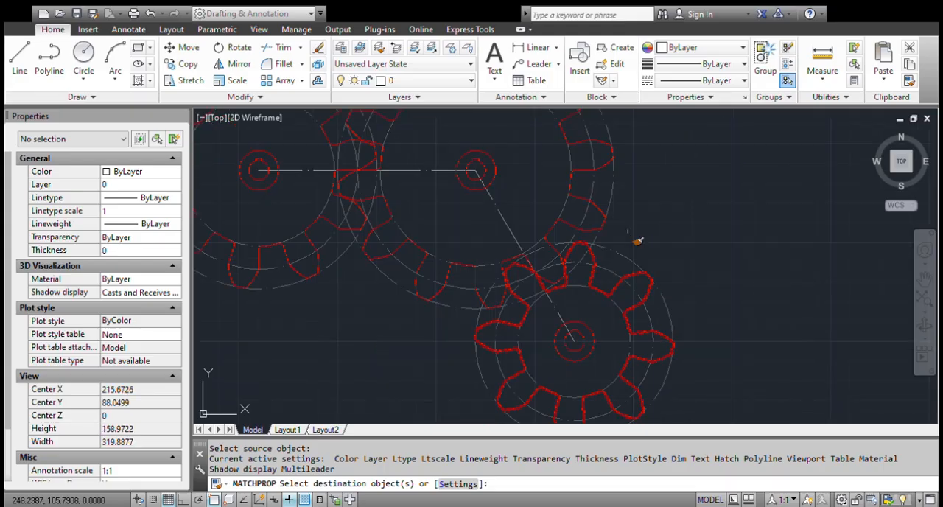
pyautogui.click(567, 225)
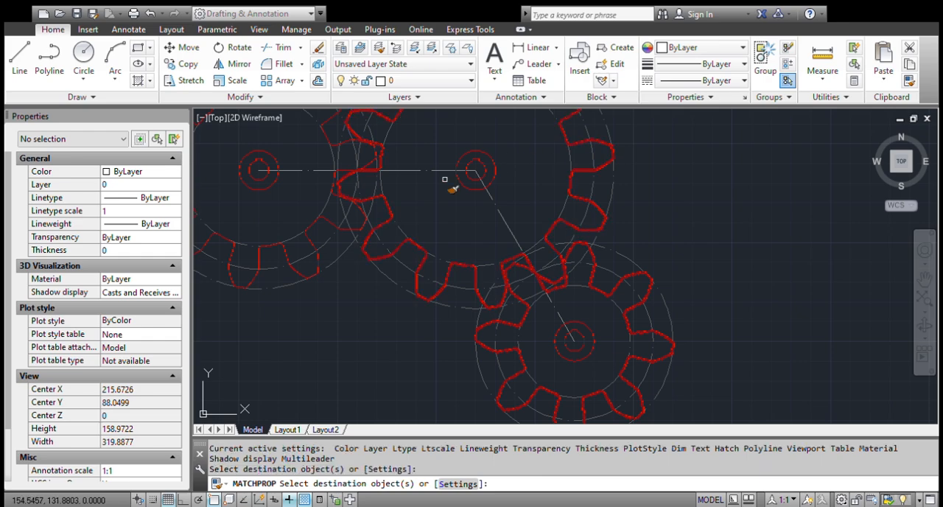
pyautogui.click(331, 225)
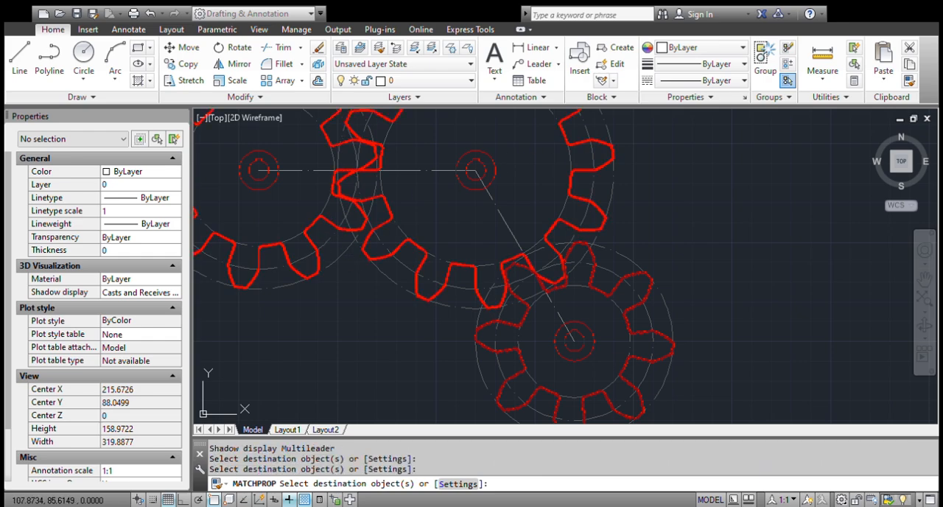
# Apply the matched properties to the hub and keyway outlines at the centers of all three gears, and end the command.
pyautogui.click(600, 352)
pyautogui.click(563, 363)
pyautogui.click(505, 152)
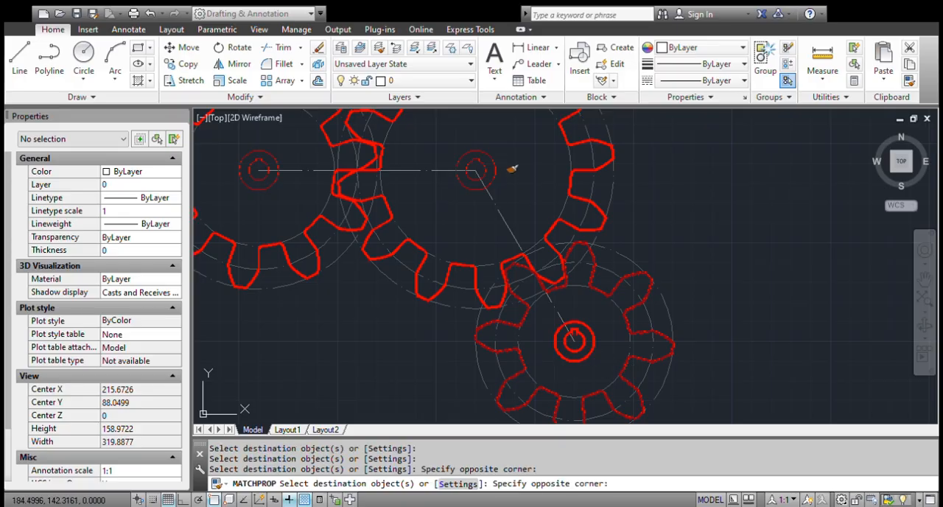
pyautogui.click(472, 161)
pyautogui.click(277, 145)
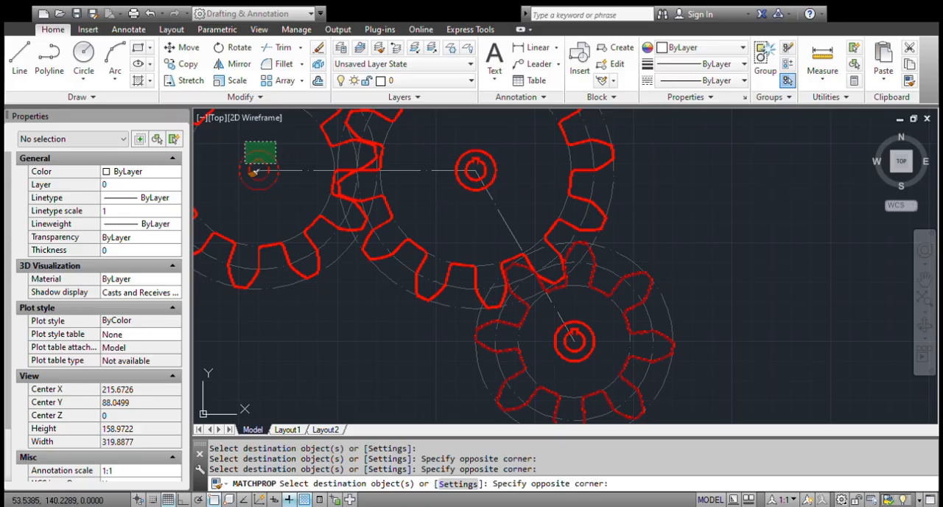
pyautogui.click(247, 162)
pyautogui.scroll(-6, 272, 170)
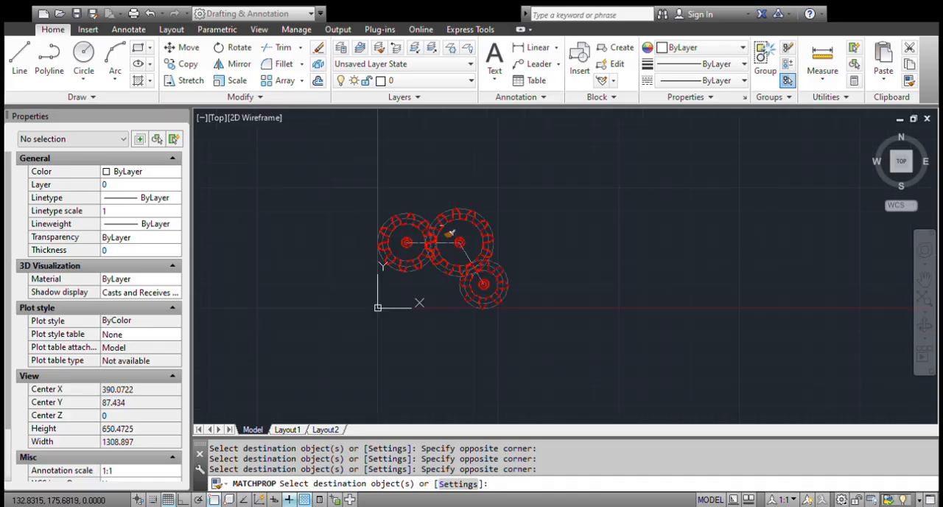
pyautogui.scroll(2, 420, 221)
pyautogui.scroll(-2, 419, 221)
pyautogui.scroll(2, 393, 275)
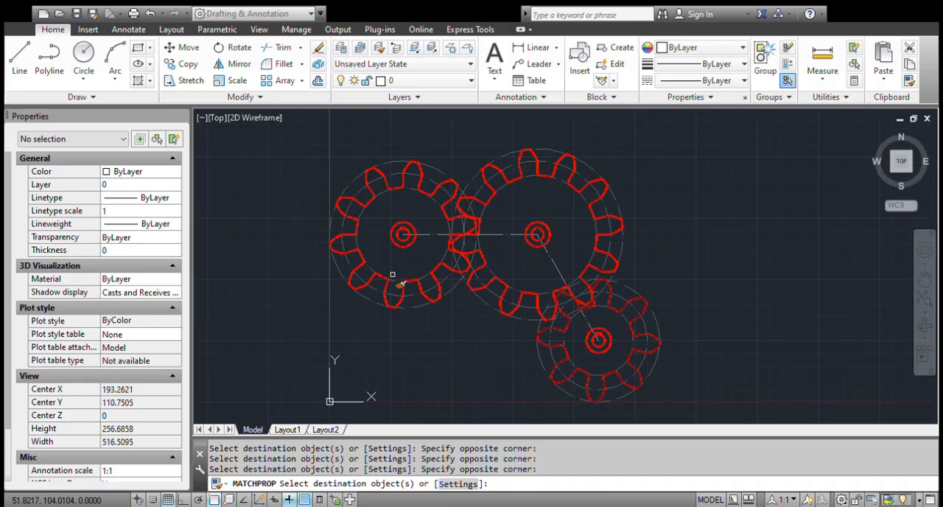
pyautogui.press('Escape')
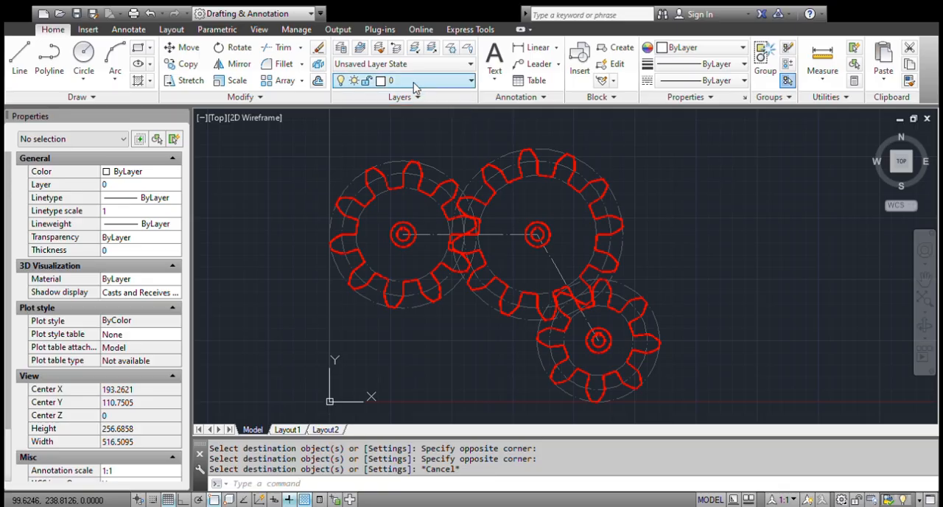
# Toggle the 1. Engranajes layer off and back on, making it the current layer in between.
pyautogui.click(343, 116)
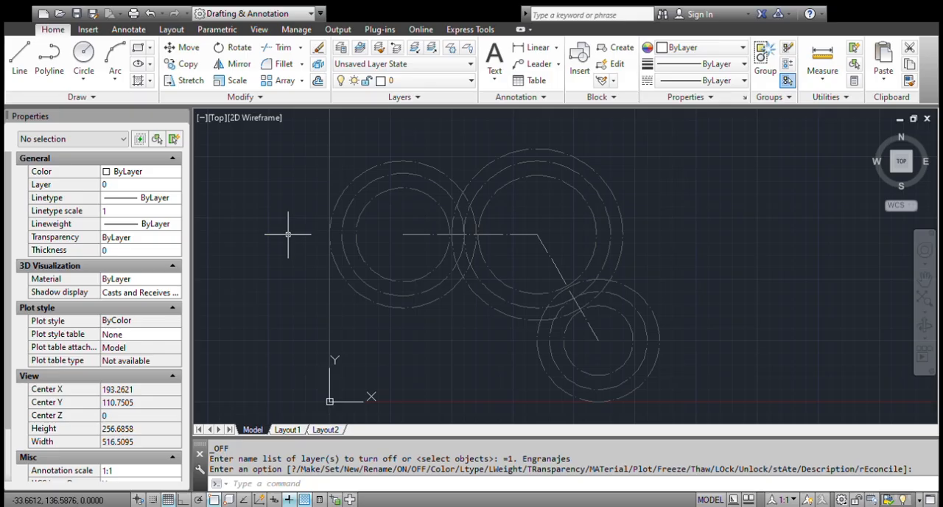
pyautogui.click(435, 87)
pyautogui.click(344, 107)
pyautogui.click(419, 116)
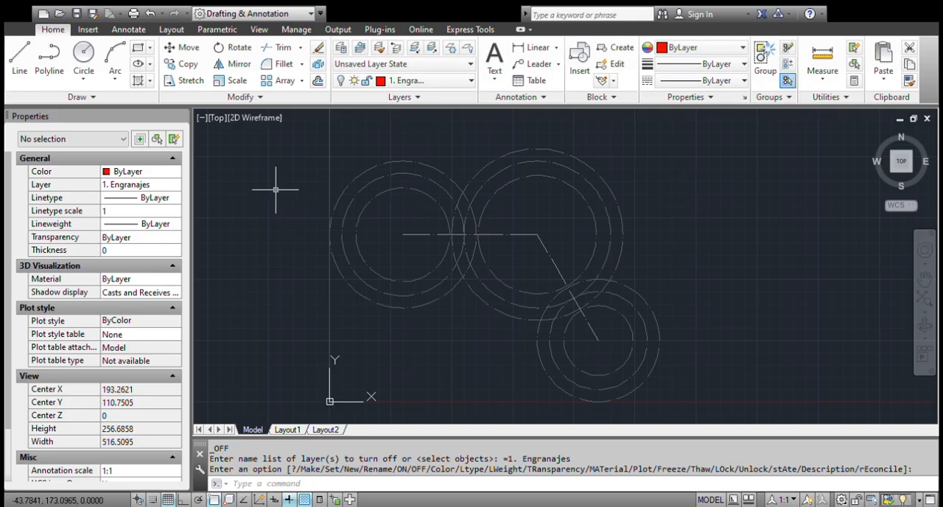
pyautogui.click(343, 114)
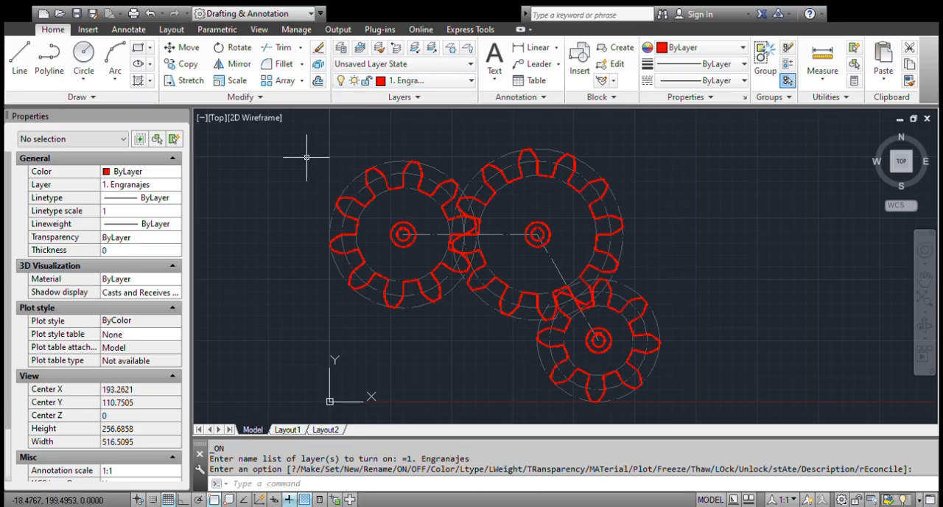
# Lock the 1. Engranajes layer and try to erase the tooth outline of the largest gear.
pyautogui.click(372, 118)
pyautogui.click(286, 196)
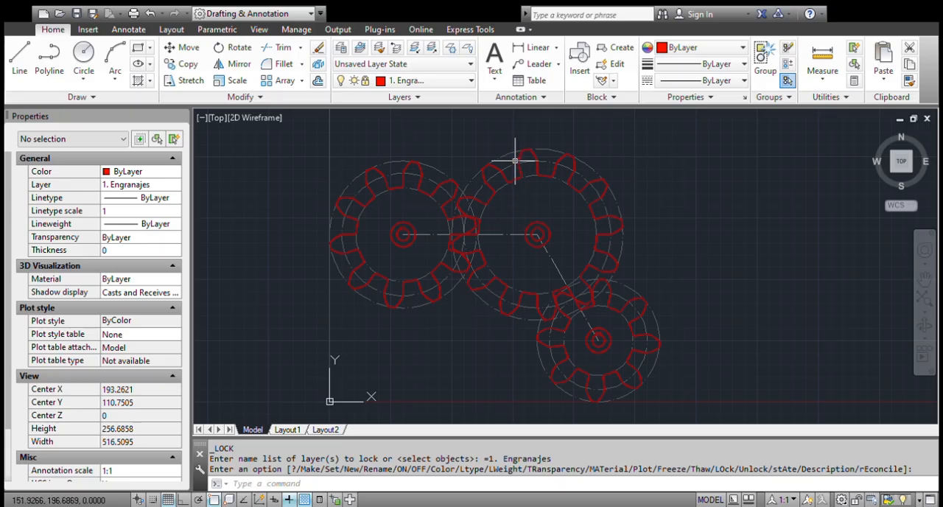
pyautogui.scroll(5, 525, 156)
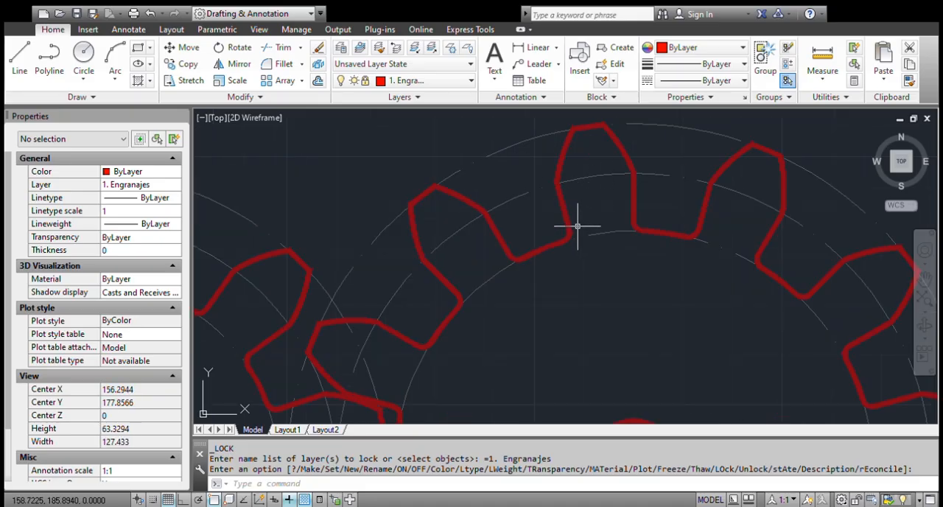
pyautogui.click(577, 226)
pyautogui.click(547, 218)
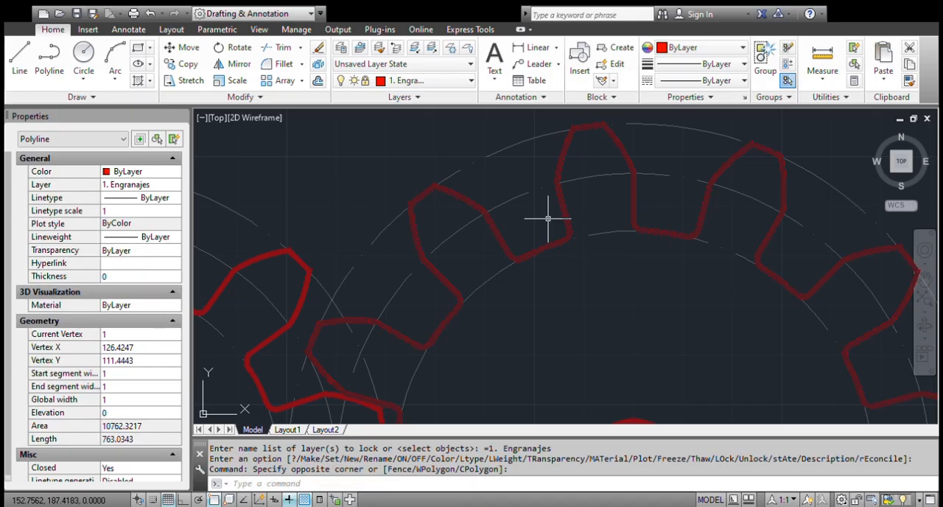
pyautogui.press('Delete')
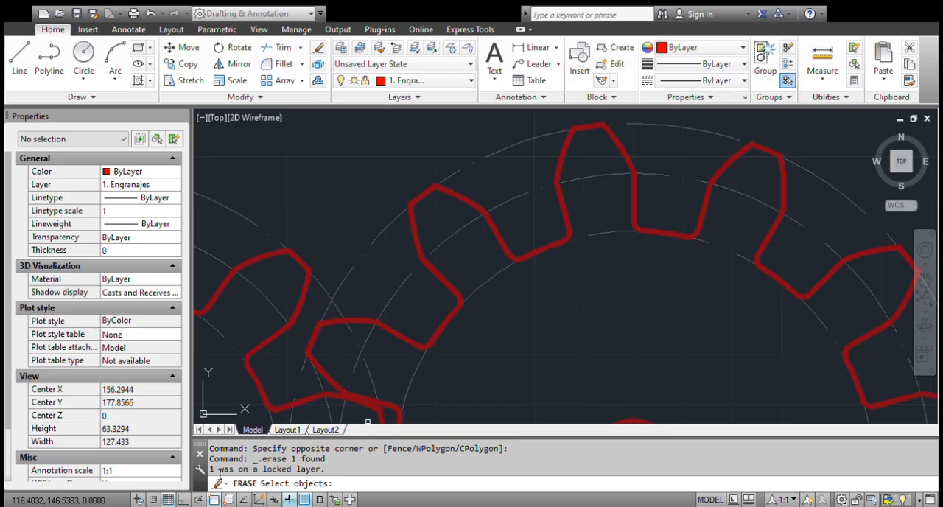
pyautogui.moveTo(213, 473); pyautogui.dragTo(332, 477)
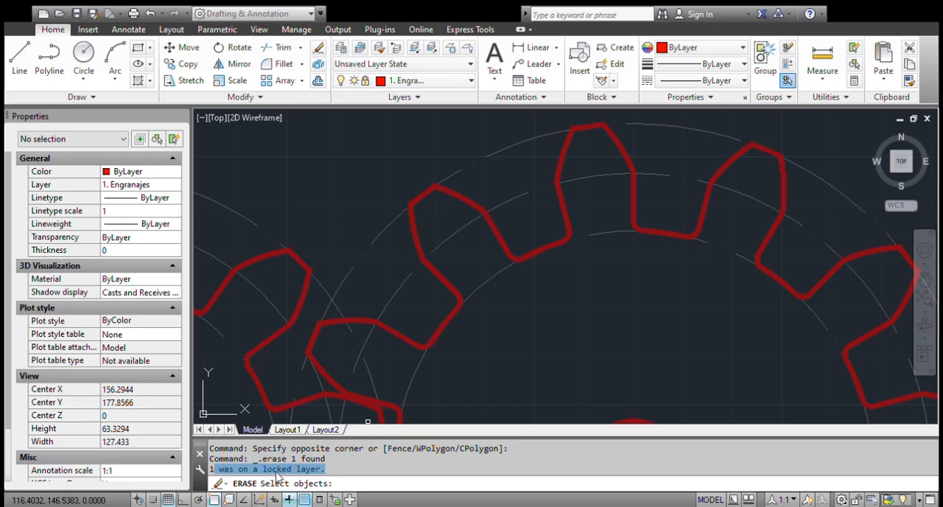
pyautogui.scroll(-3, 442, 204)
pyautogui.scroll(-5, 445, 221)
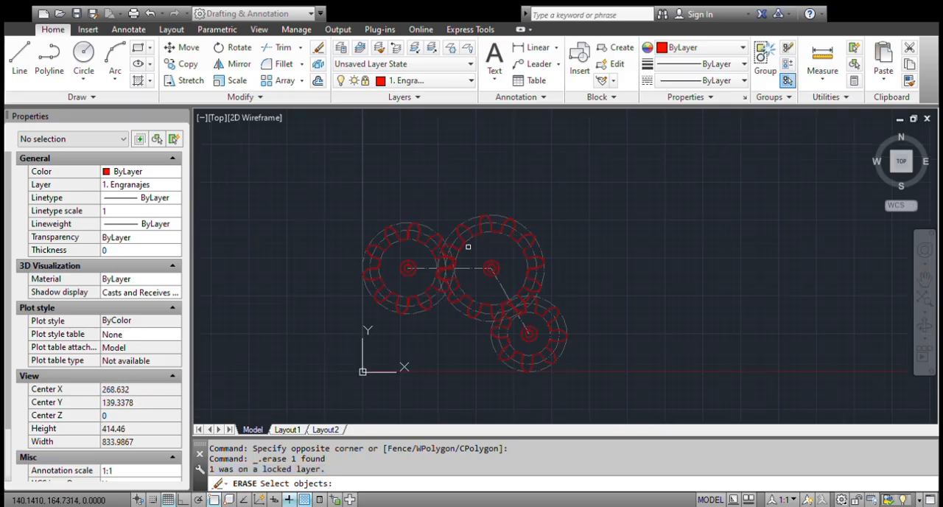
pyautogui.press('Escape')
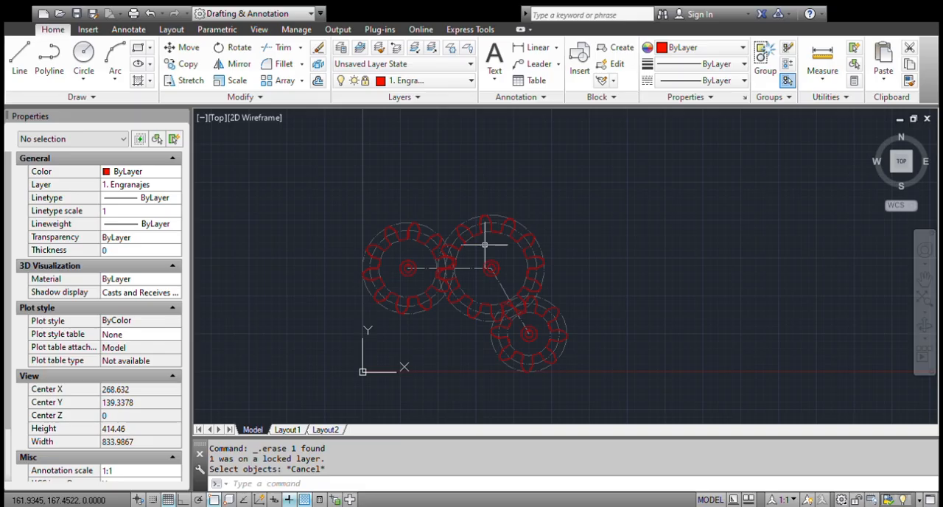
# Unlock the 1. Engranajes layer.
pyautogui.click(467, 47)
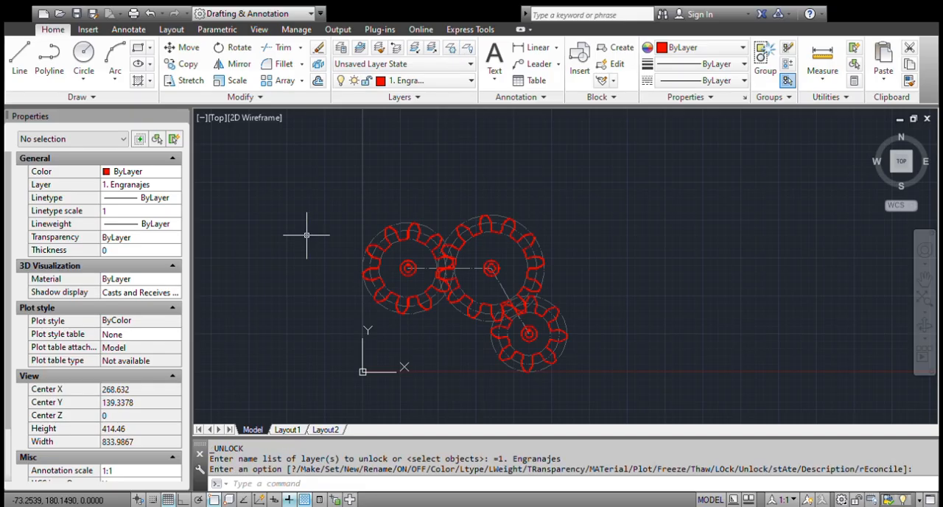